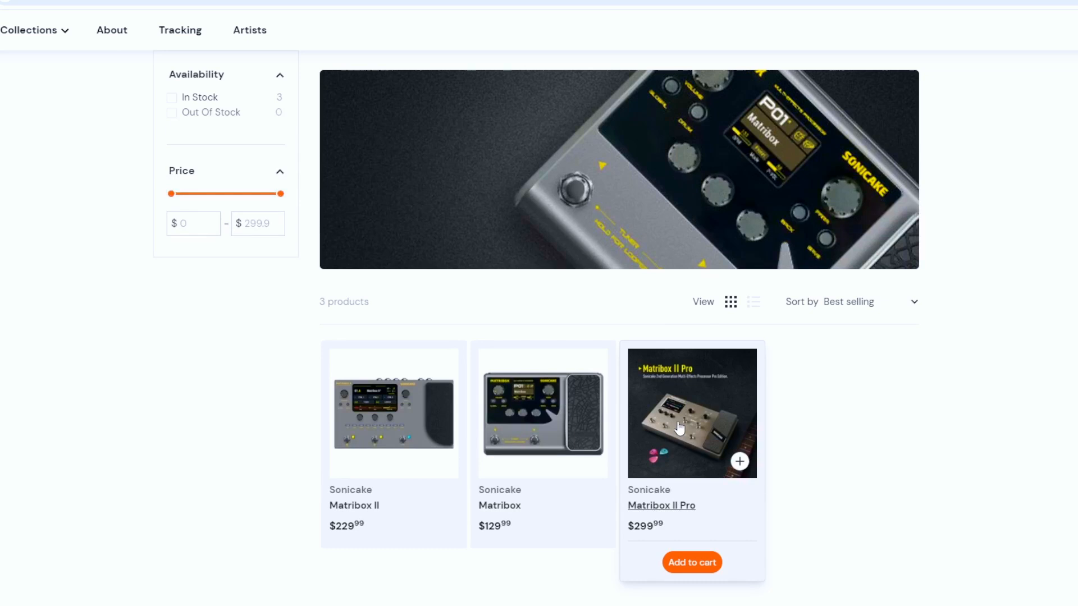
# - Open the Matribox II Pro product page and find the manual, firmware and software download links in its description
pyautogui.click(686, 299)
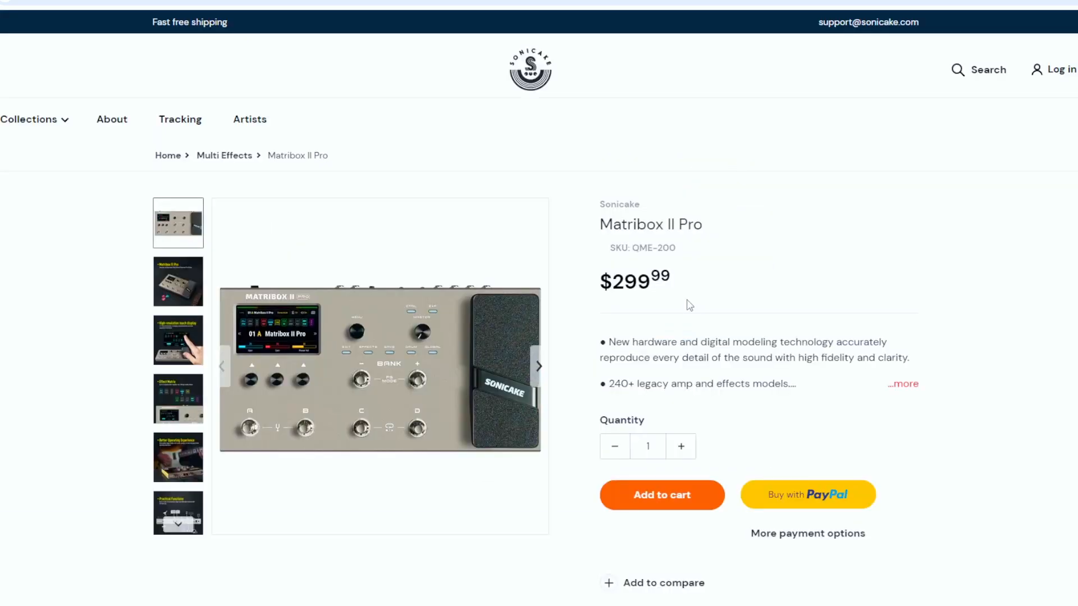
pyautogui.scroll(-11, 429, 388)
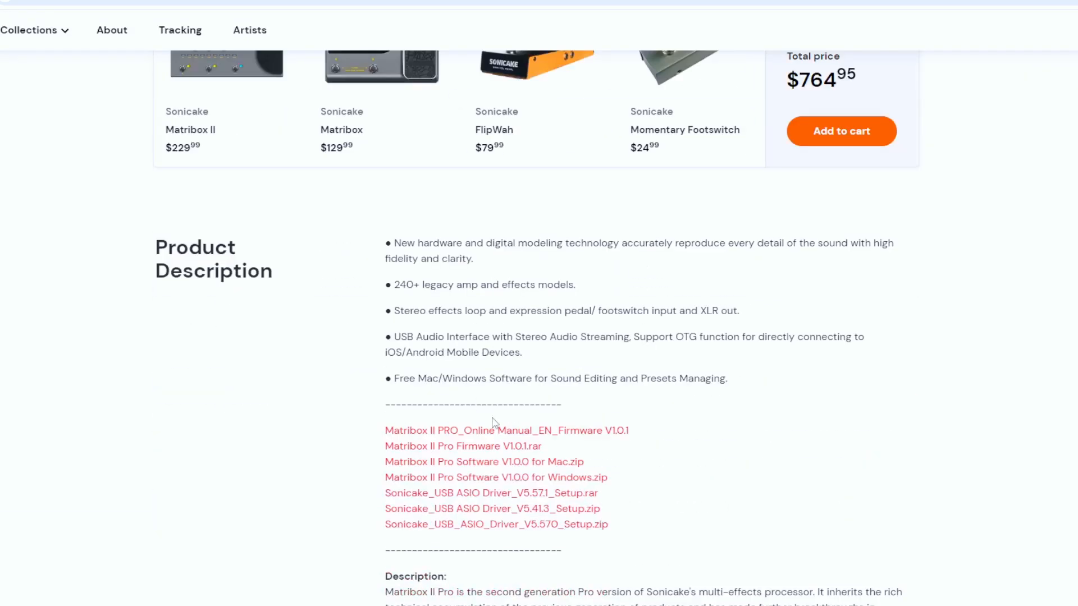
pyautogui.scroll(-2, 493, 422)
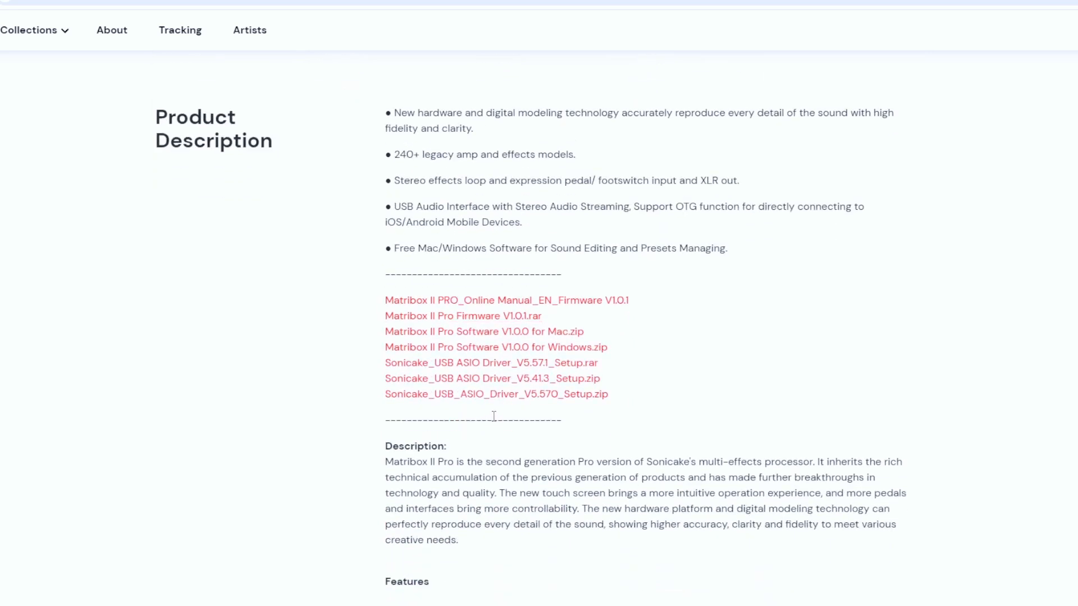
pyautogui.scroll(-1, 493, 416)
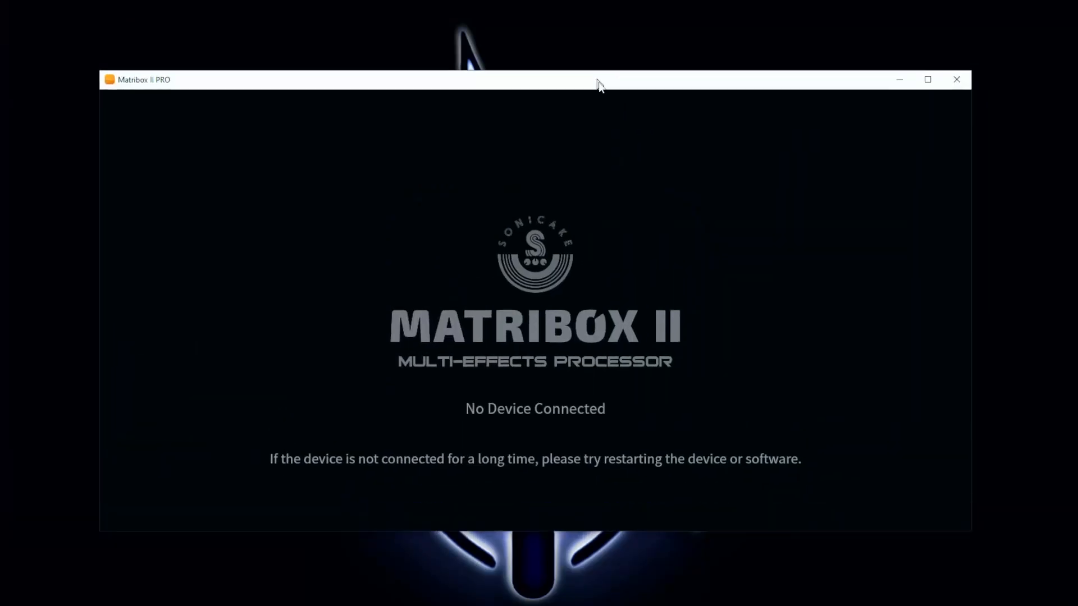
# - Switch to the Matribox II PRO editor, reposition its window and enlarge it to fill most of the screen
pyautogui.moveTo(599, 85); pyautogui.dragTo(631, 107)
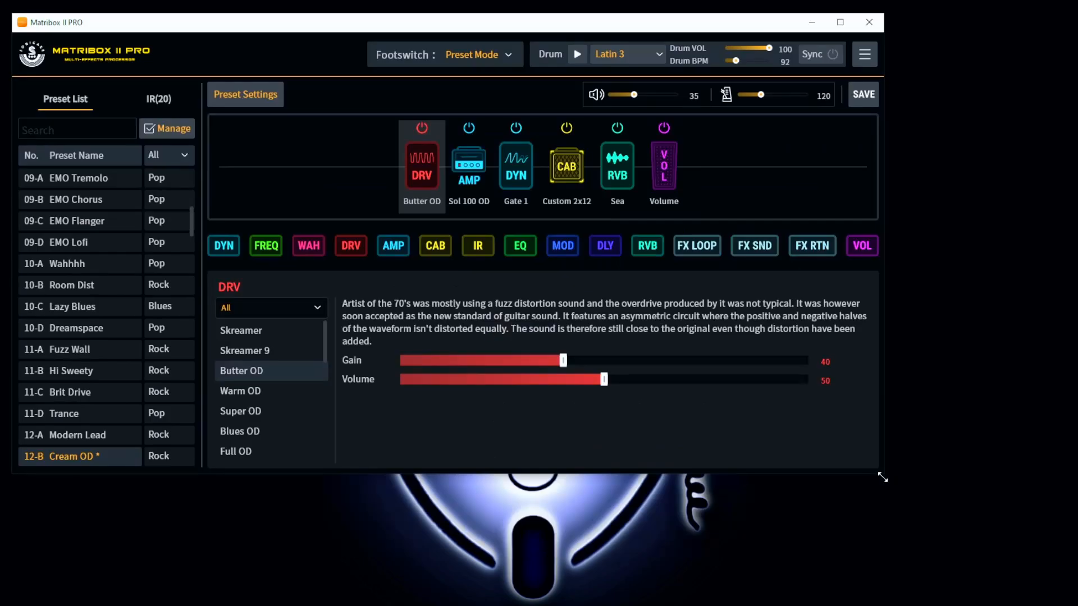
pyautogui.moveTo(883, 476); pyautogui.dragTo(1059, 599)
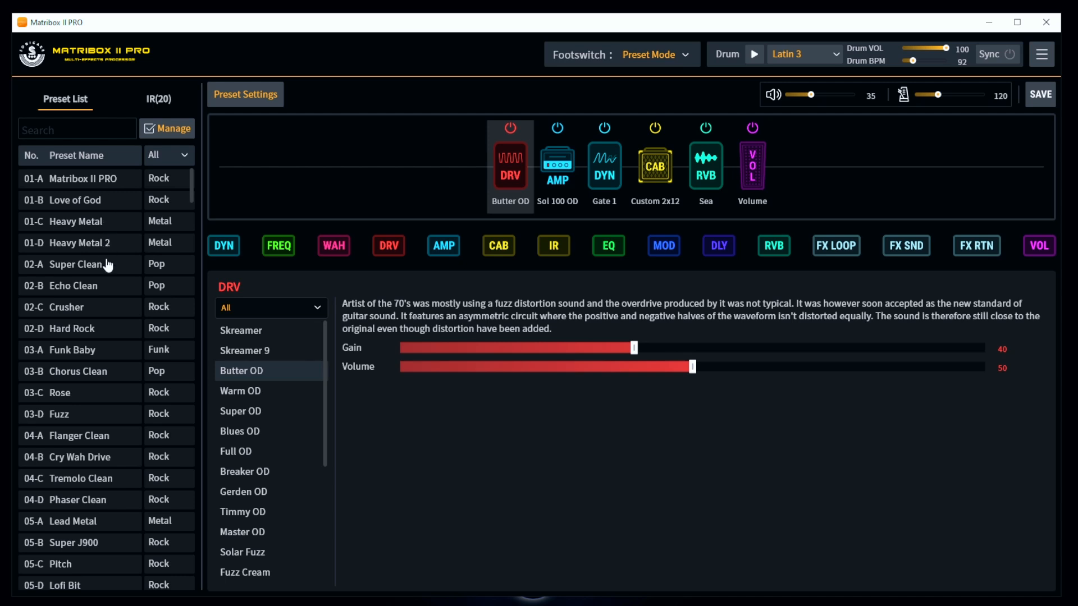
# - Look through the preset list from the factory presets to the empty user slots starting at 31-A
pyautogui.moveTo(193, 177); pyautogui.dragTo(194, 254)
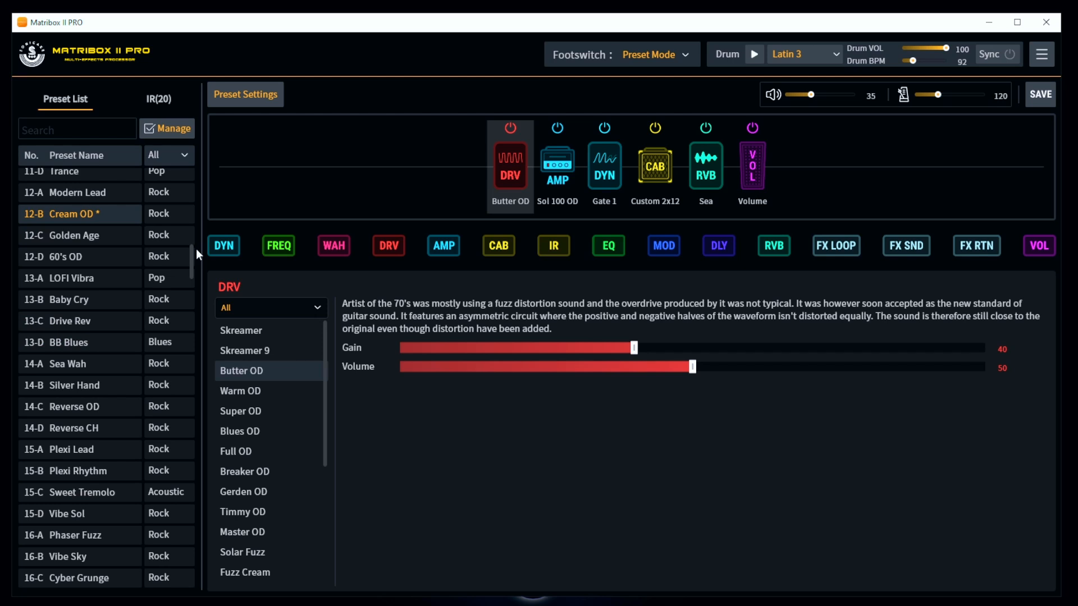
pyautogui.moveTo(196, 248); pyautogui.dragTo(190, 326)
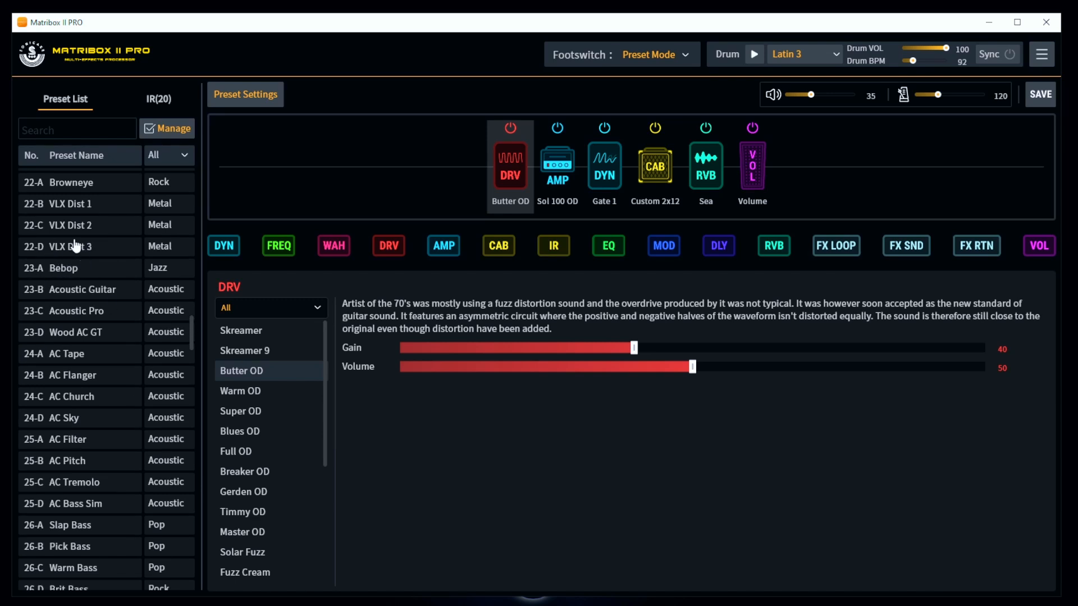
pyautogui.moveTo(191, 329); pyautogui.dragTo(192, 328)
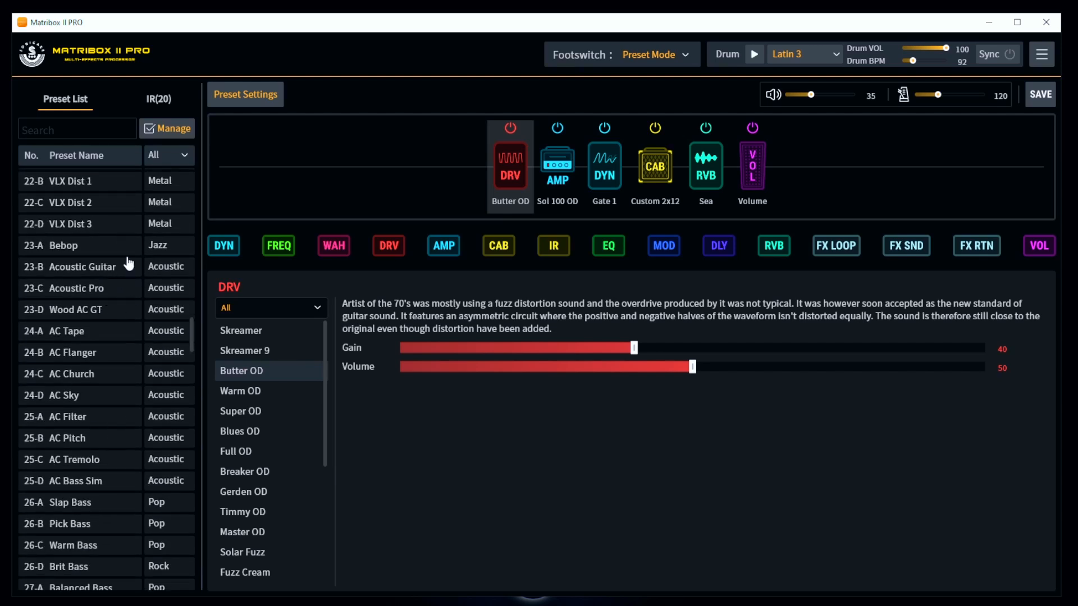
pyautogui.moveTo(192, 331); pyautogui.dragTo(189, 342)
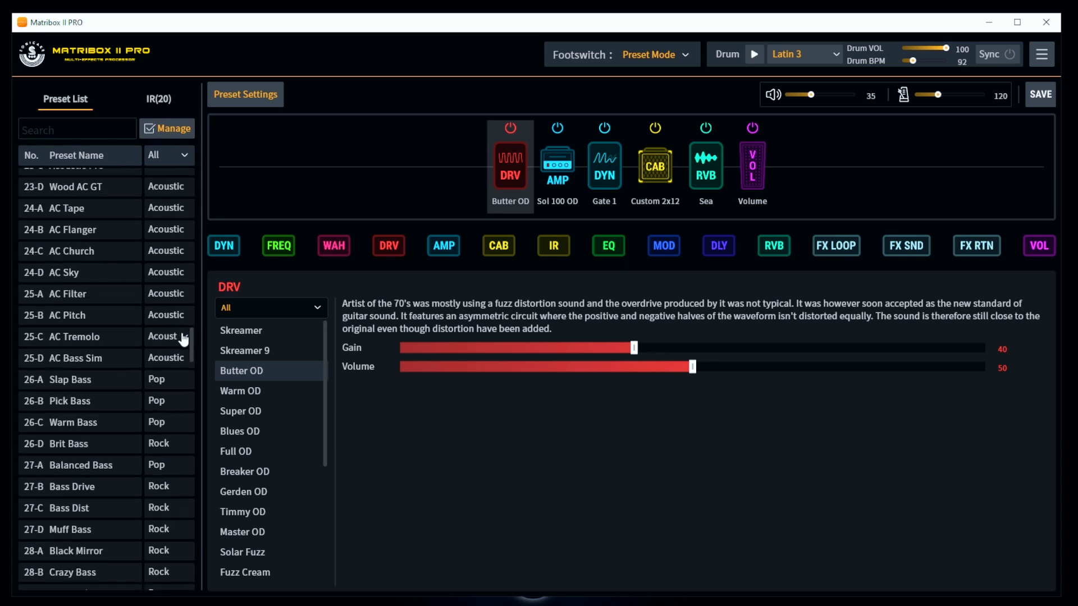
pyautogui.moveTo(191, 334); pyautogui.dragTo(191, 390)
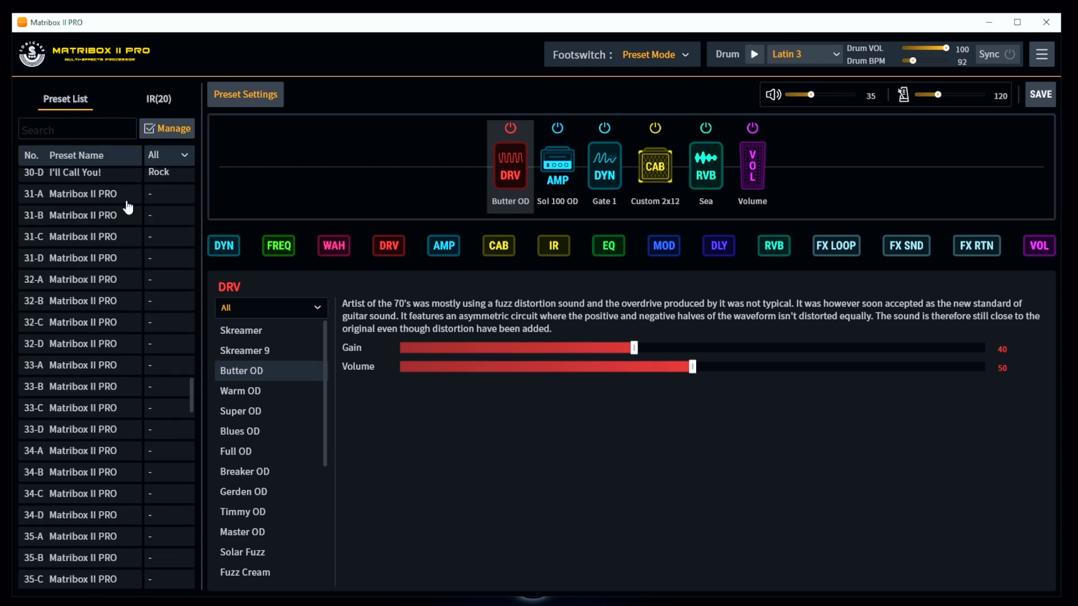
pyautogui.moveTo(193, 391)
pyautogui.mouseDown()
pyautogui.moveTo(190, 461)
pyautogui.moveTo(164, 541)
pyautogui.moveTo(179, 589)
pyautogui.moveTo(191, 564)
pyautogui.moveTo(197, 345)
pyautogui.moveTo(197, 378)
pyautogui.mouseUp()
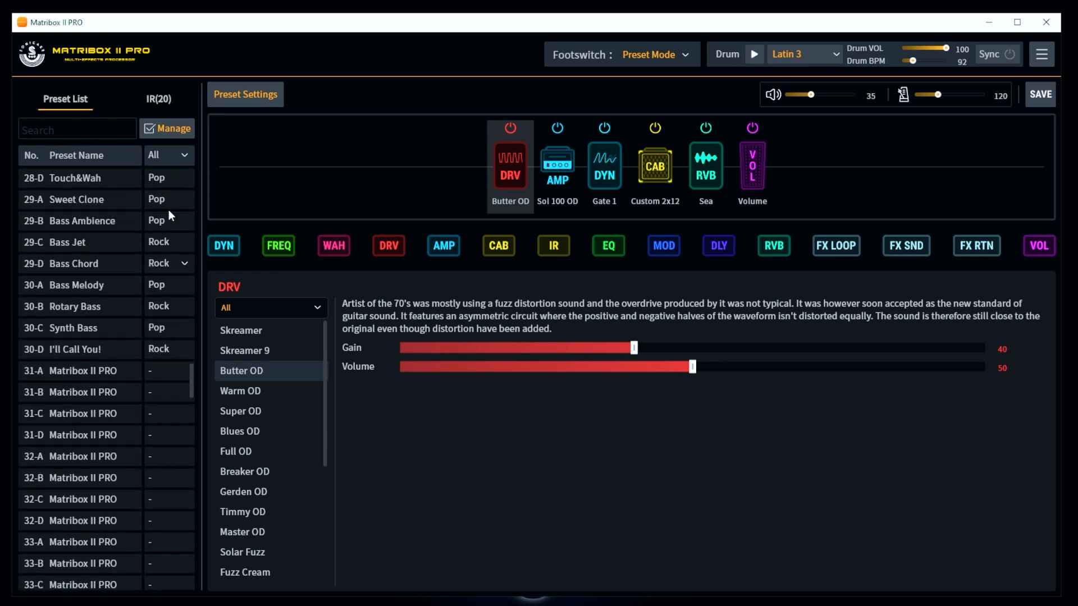
# - Examine the user IR slots and the import and rename options for User IR 1, leaving its name as it is
pyautogui.click(159, 101)
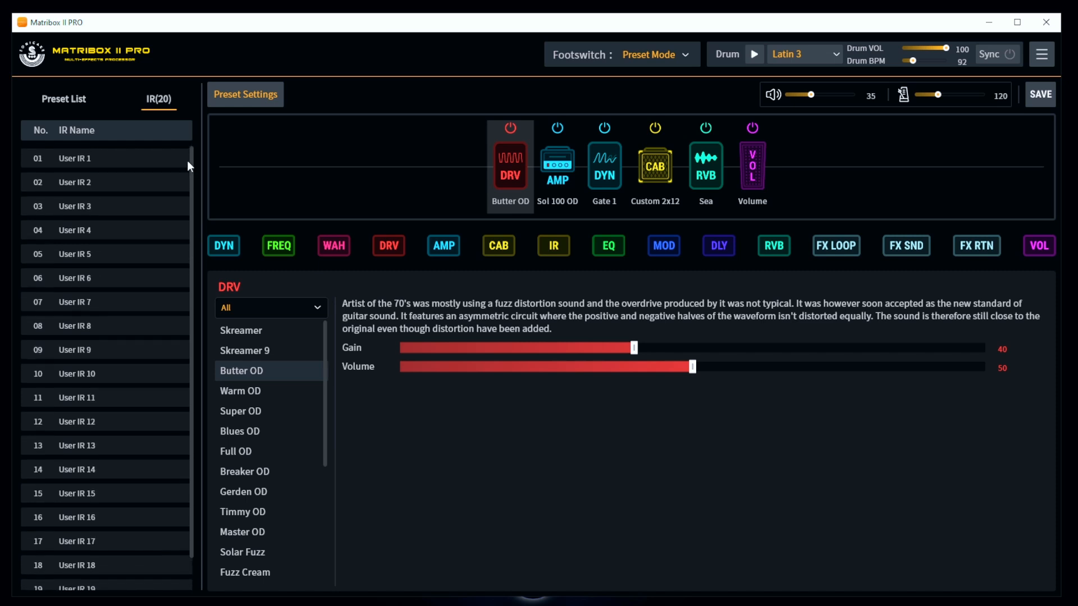
pyautogui.rightClick(144, 159)
pyautogui.click(118, 158)
pyautogui.rightClick(107, 159)
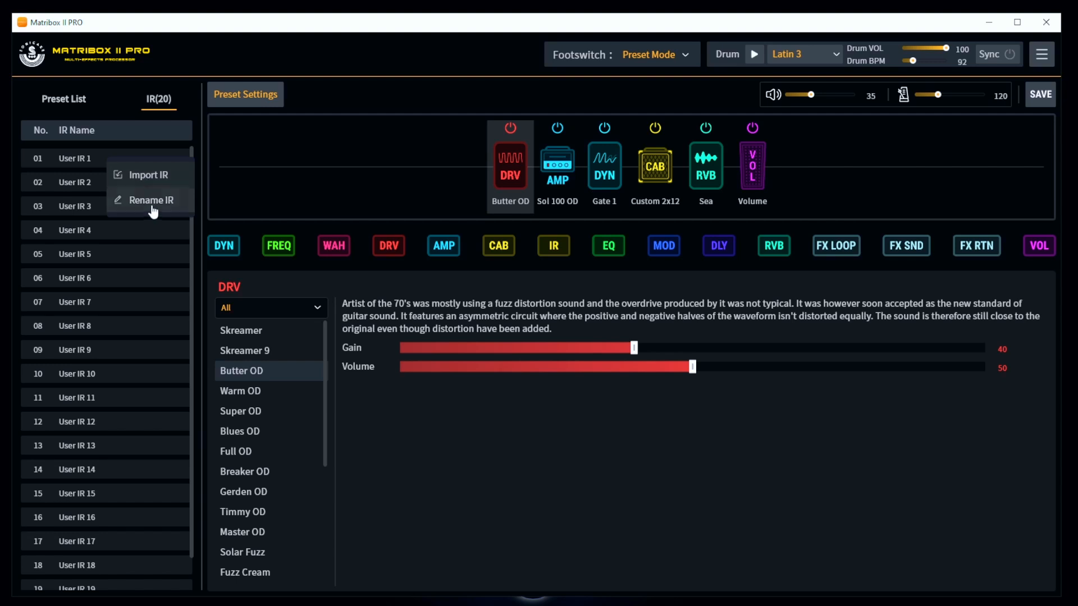
pyautogui.click(147, 201)
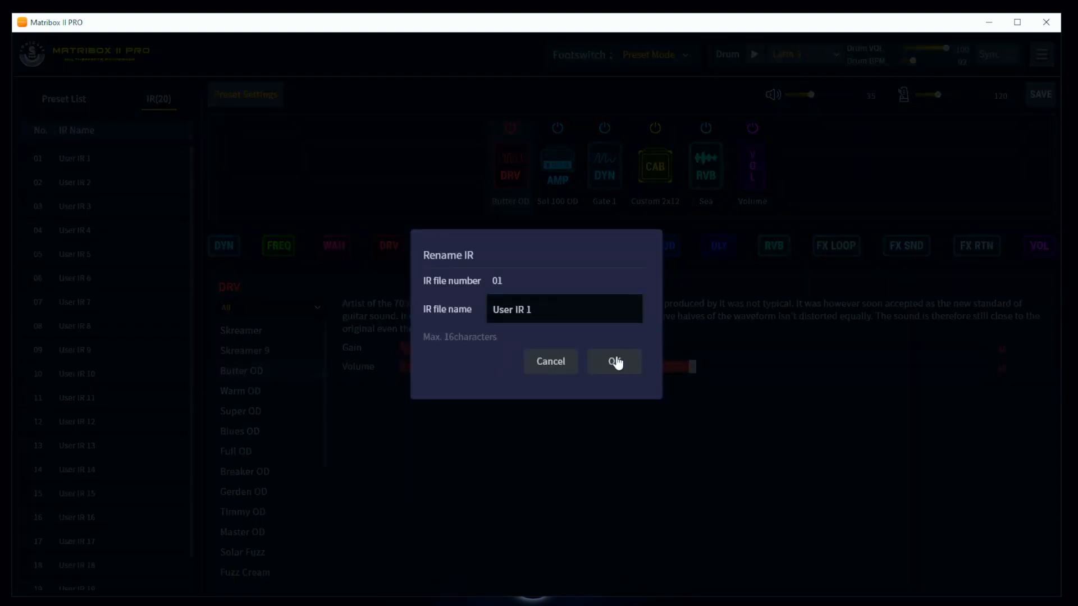
pyautogui.click(550, 362)
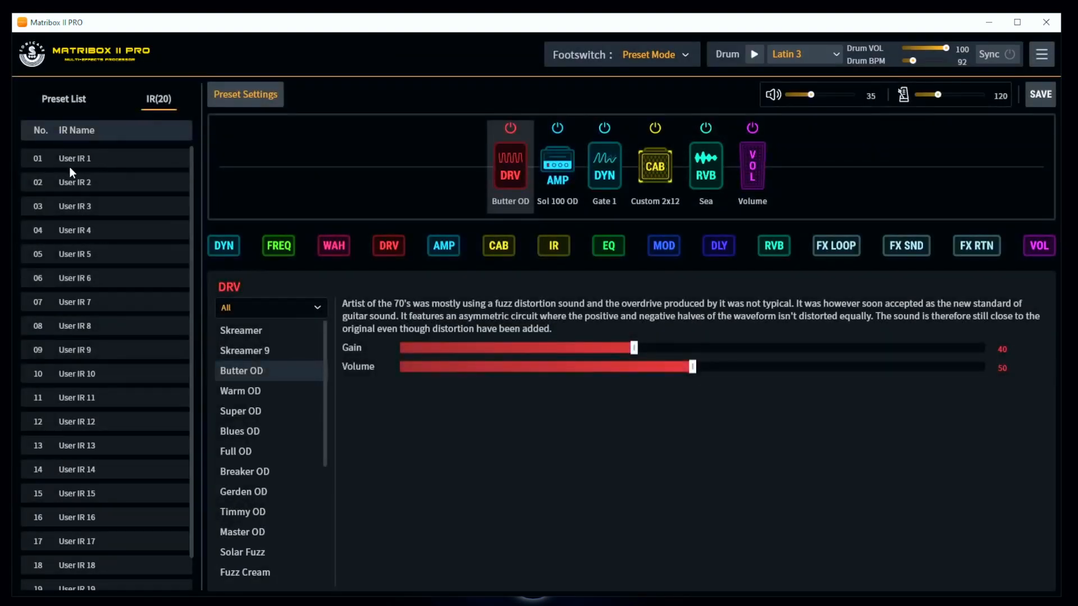
pyautogui.scroll(-1, 189, 176)
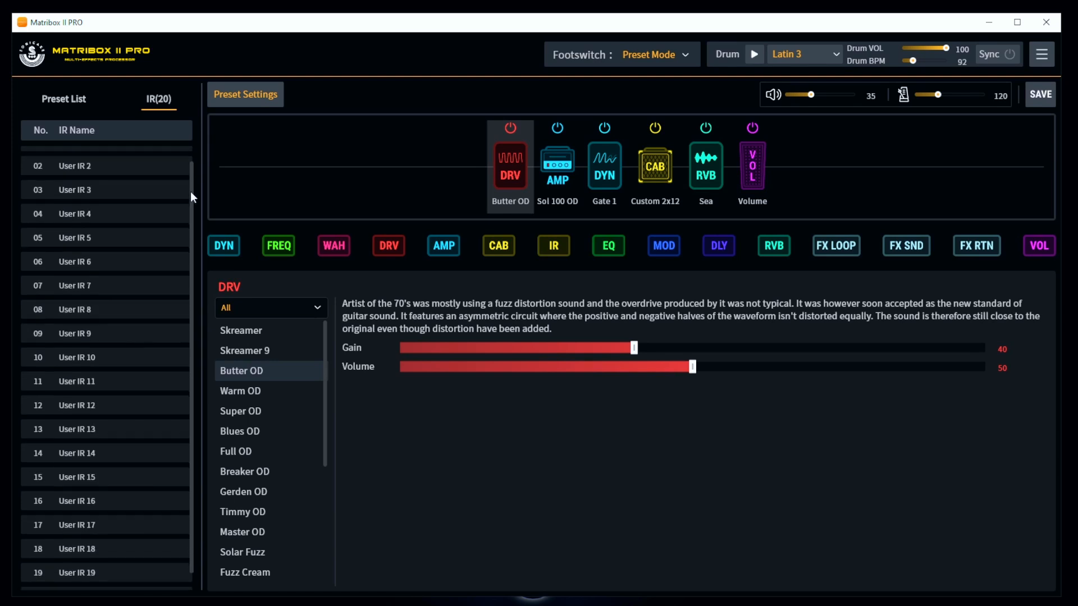
# - Return to the preset list and review the genre choices for filtering it, keeping the filter on All
pyautogui.click(62, 96)
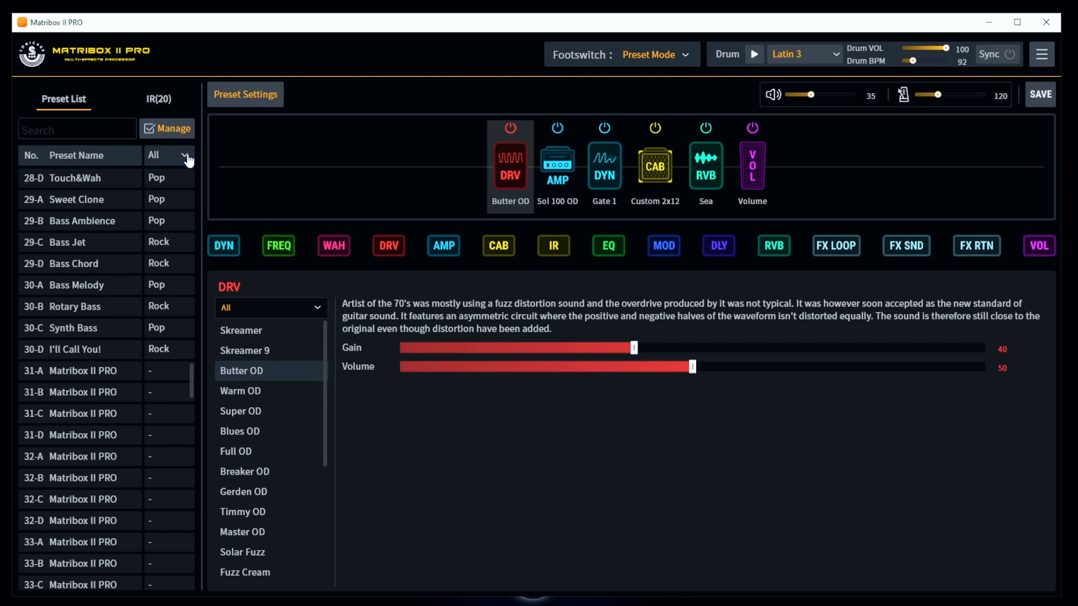
pyautogui.click(186, 184)
pyautogui.scroll(-5, 184, 242)
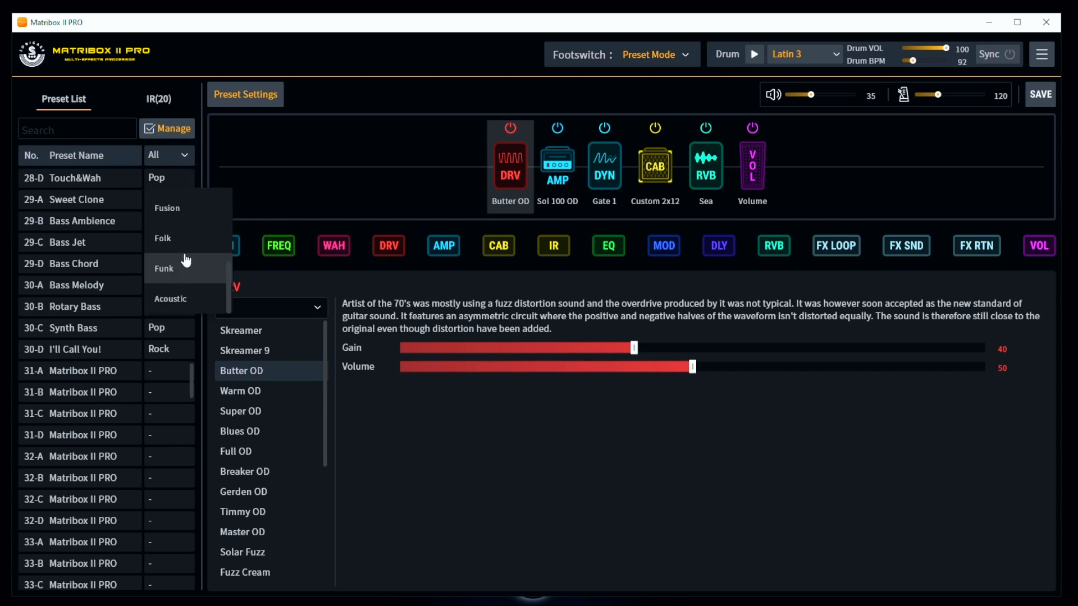
pyautogui.scroll(5, 186, 259)
pyautogui.click(183, 156)
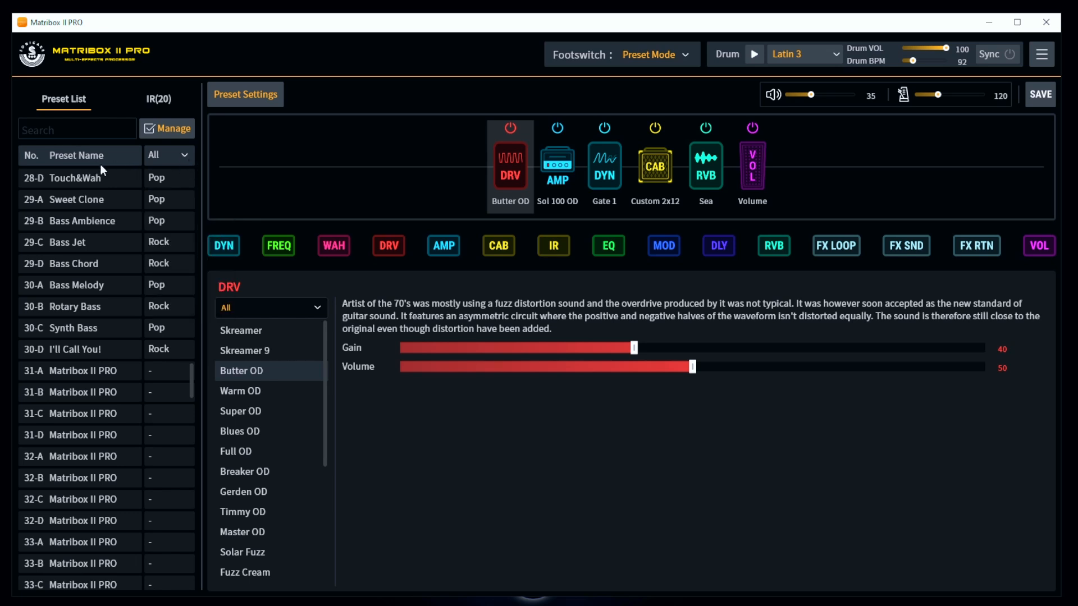
# - Examine the import, export, rename, copy and delete options for presets 28-D Touch&Wah and 01-A Matribox II PRO
pyautogui.rightClick(93, 185)
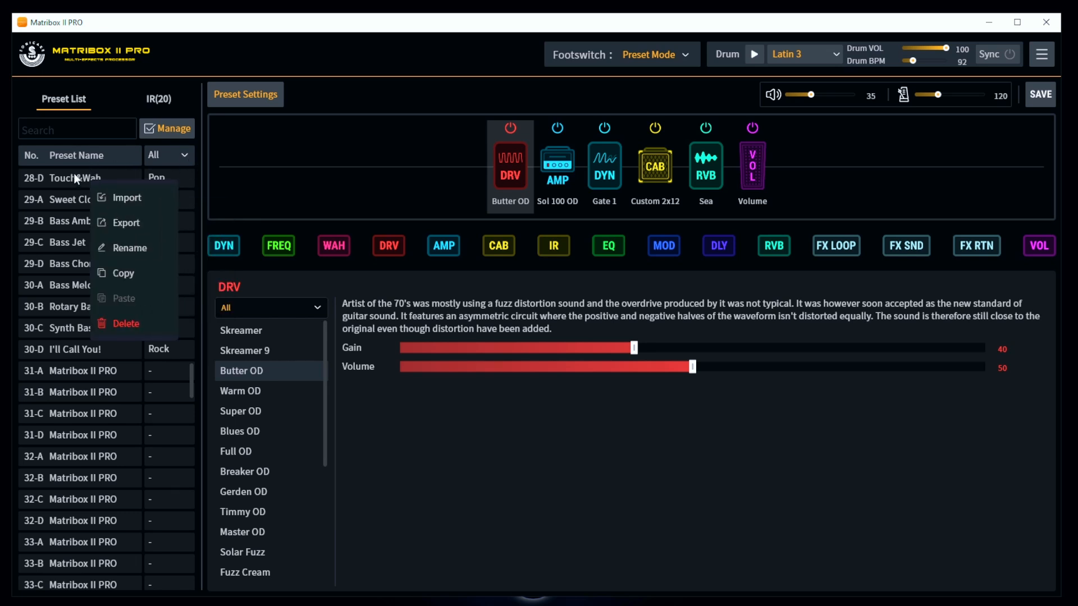
pyautogui.scroll(10, 83, 209)
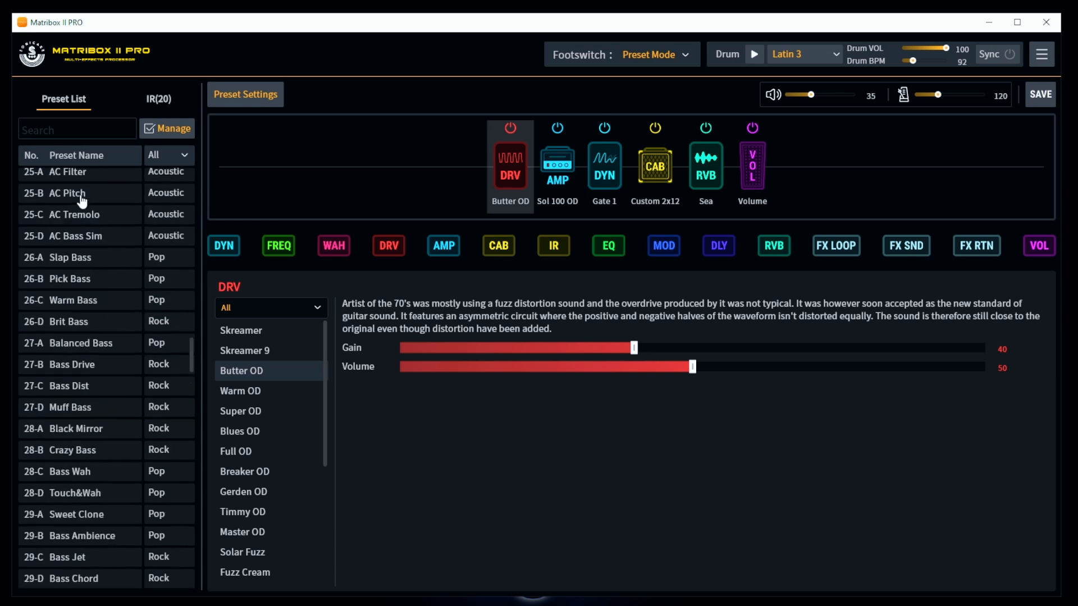
pyautogui.scroll(15, 82, 210)
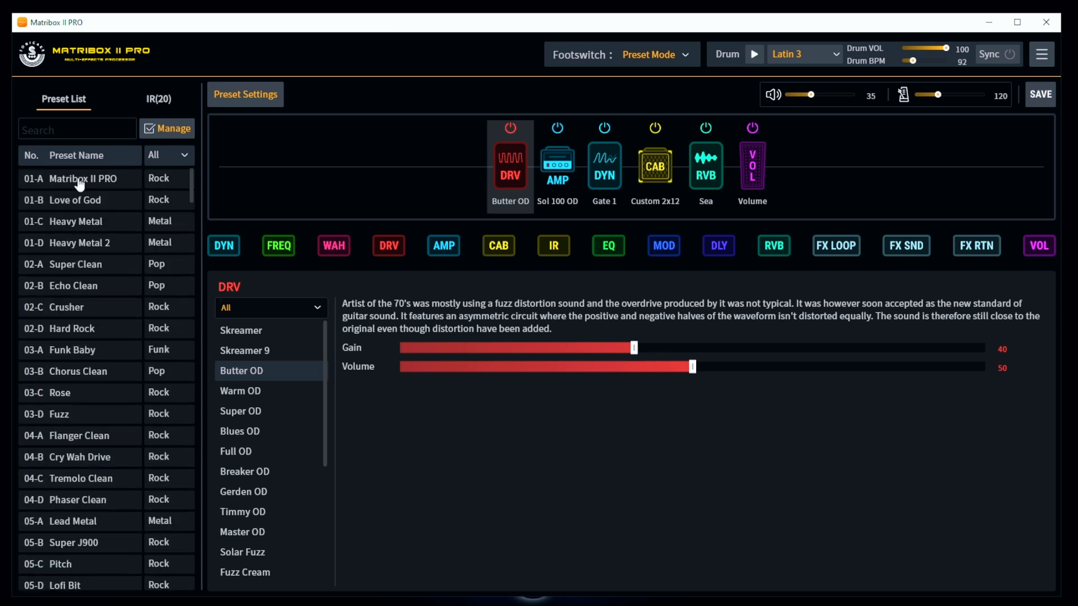
pyautogui.rightClick(79, 183)
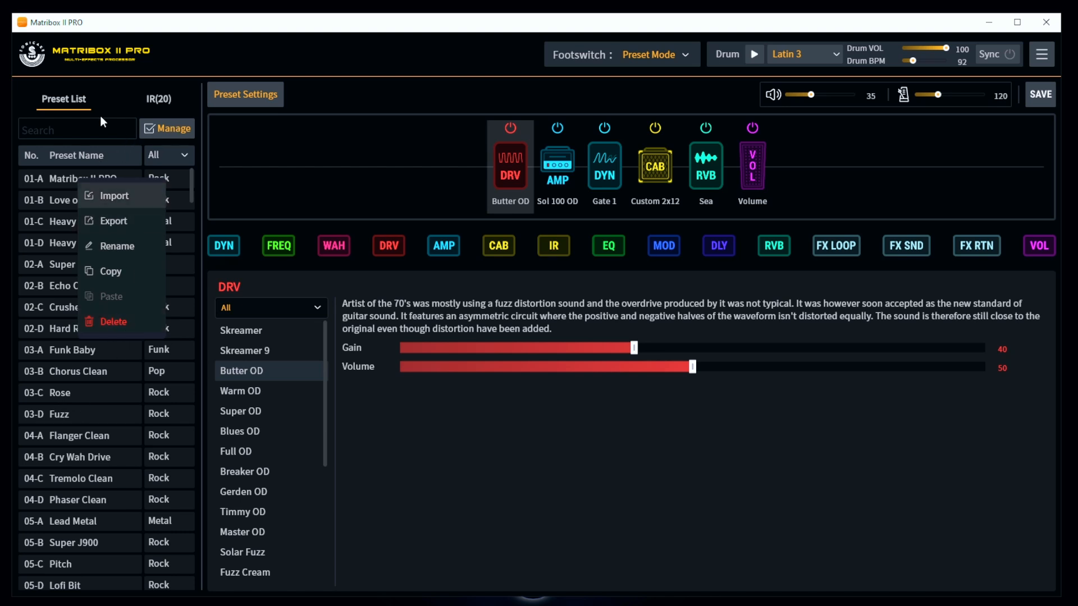
# - Try selecting several presets such as 01-A, 01-B, 01-D and 02-A in manage mode, clear the selection and exit the mode
pyautogui.click(162, 129)
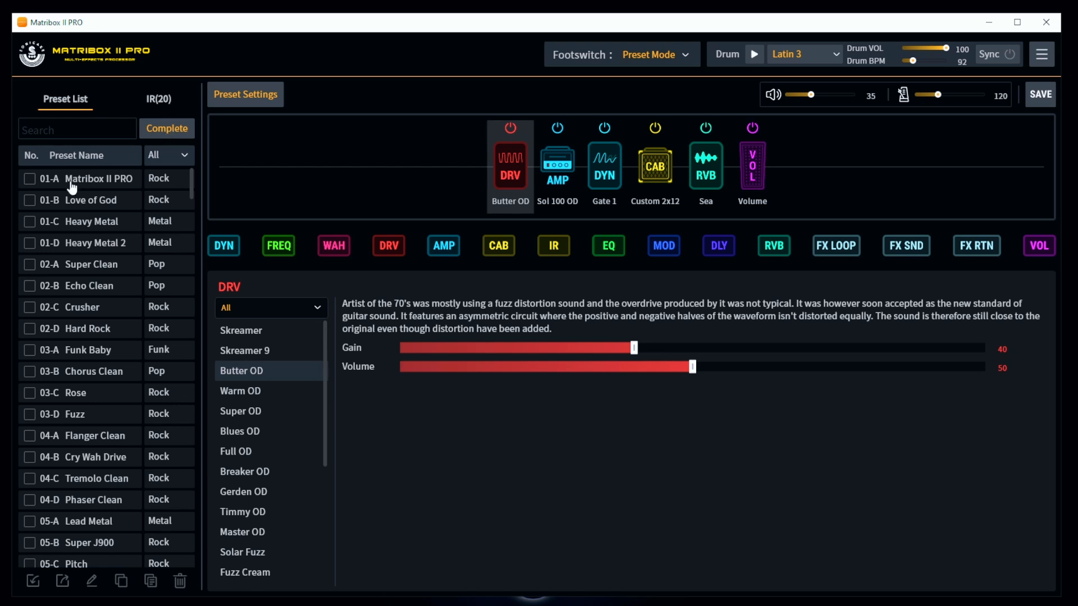
pyautogui.click(29, 179)
pyautogui.click(29, 200)
pyautogui.click(29, 243)
pyautogui.click(30, 265)
pyautogui.click(30, 243)
pyautogui.click(29, 200)
pyautogui.click(29, 179)
pyautogui.click(30, 264)
pyautogui.click(164, 131)
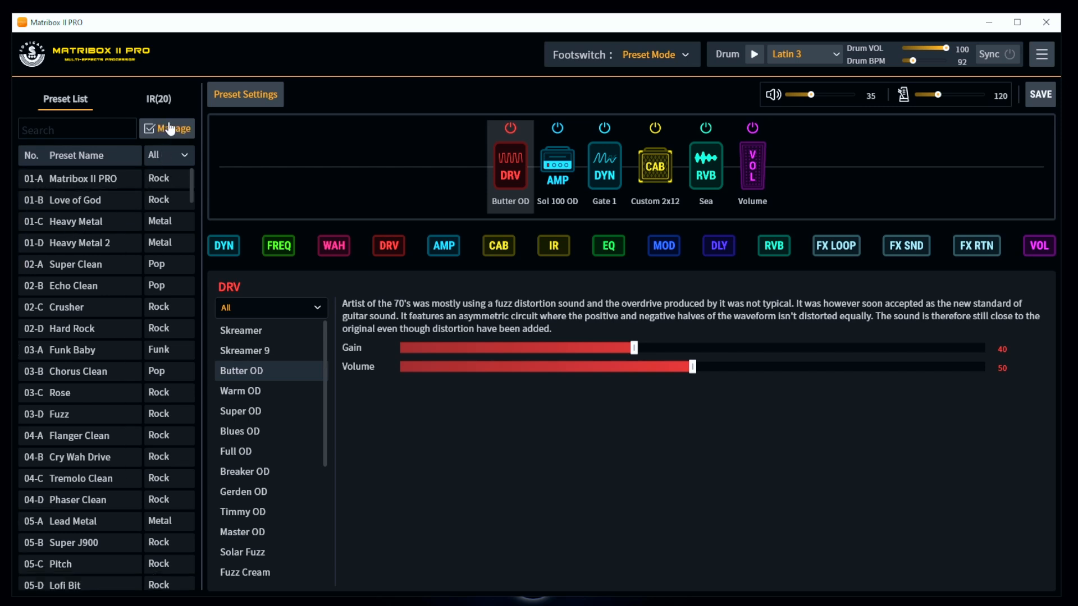
pyautogui.scroll(-8, 139, 307)
pyautogui.scroll(8, 136, 307)
pyautogui.moveTo(518, 164)
pyautogui.mouseDown()
pyautogui.moveTo(476, 166)
pyautogui.moveTo(607, 163)
pyautogui.moveTo(505, 168)
pyautogui.mouseUp()
# - Add a Studio reverb at the chain's end, a Guitar EQ 1 after the cabinet and a Skreamer drive before Butter OD
pyautogui.moveTo(777, 251); pyautogui.dragTo(797, 160)
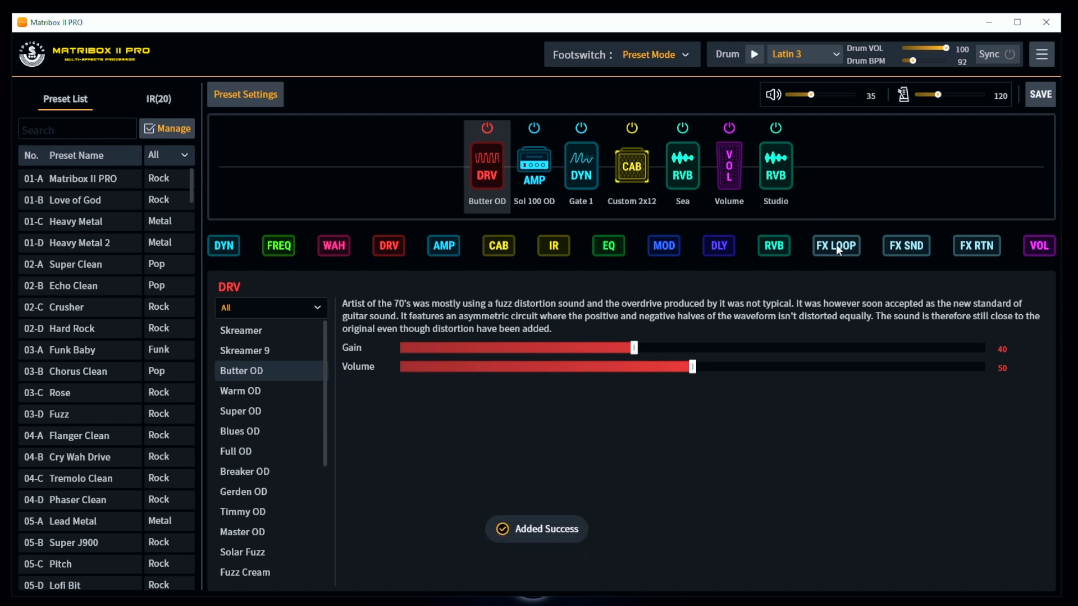
pyautogui.moveTo(610, 246); pyautogui.dragTo(649, 163)
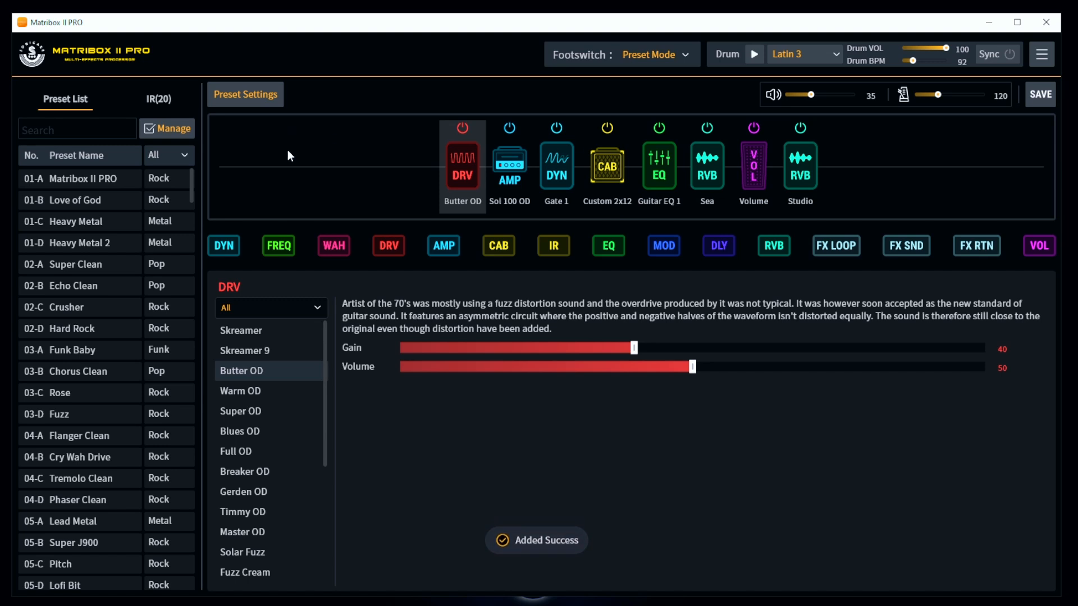
pyautogui.moveTo(382, 245); pyautogui.dragTo(426, 168)
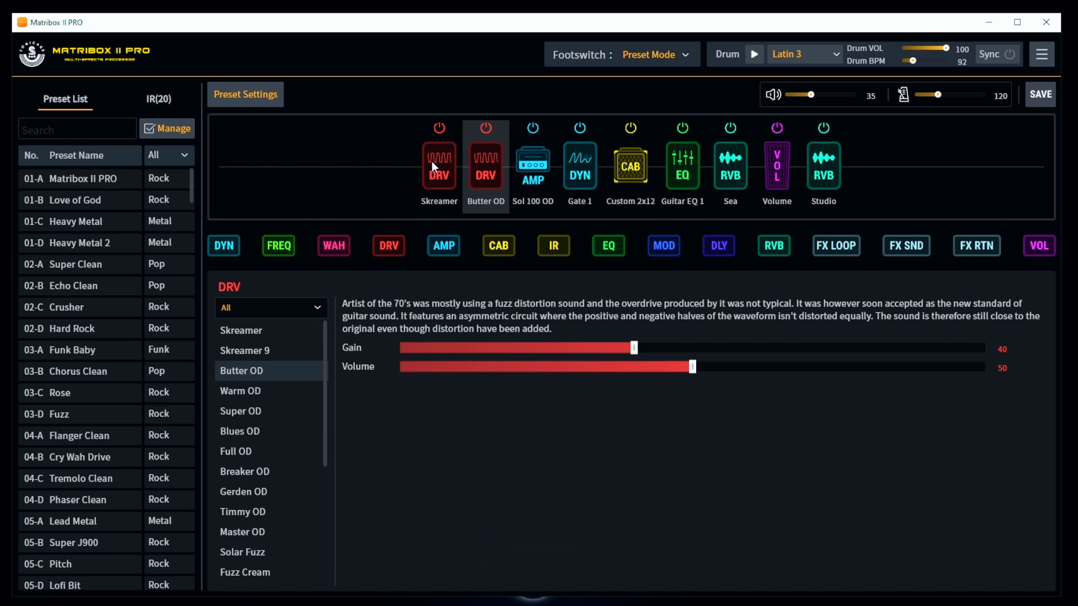
# - Insert a TWD Deluxe amp before the Sol 100 OD and add extra Sol 4x12 cabinets after Gate 1
pyautogui.moveTo(488, 229); pyautogui.dragTo(516, 161)
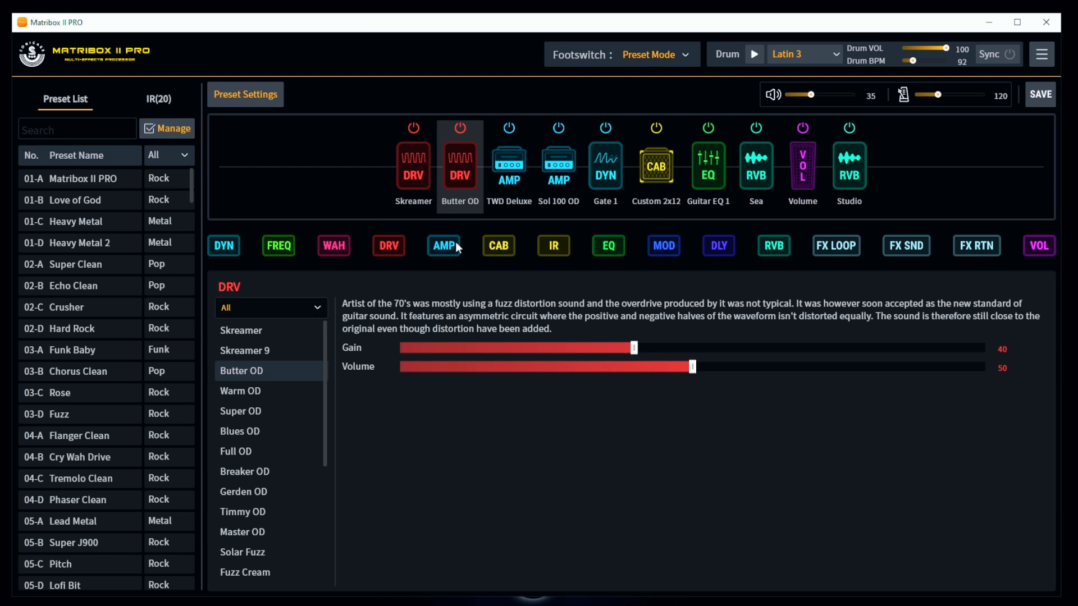
pyautogui.moveTo(499, 247); pyautogui.dragTo(636, 163)
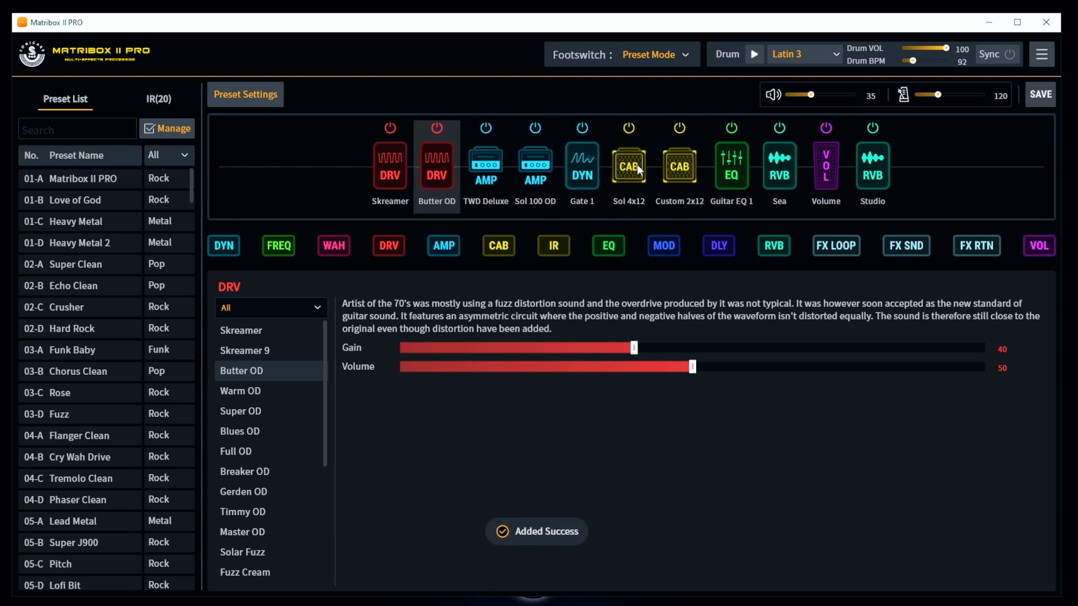
pyautogui.moveTo(498, 245); pyautogui.dragTo(693, 170)
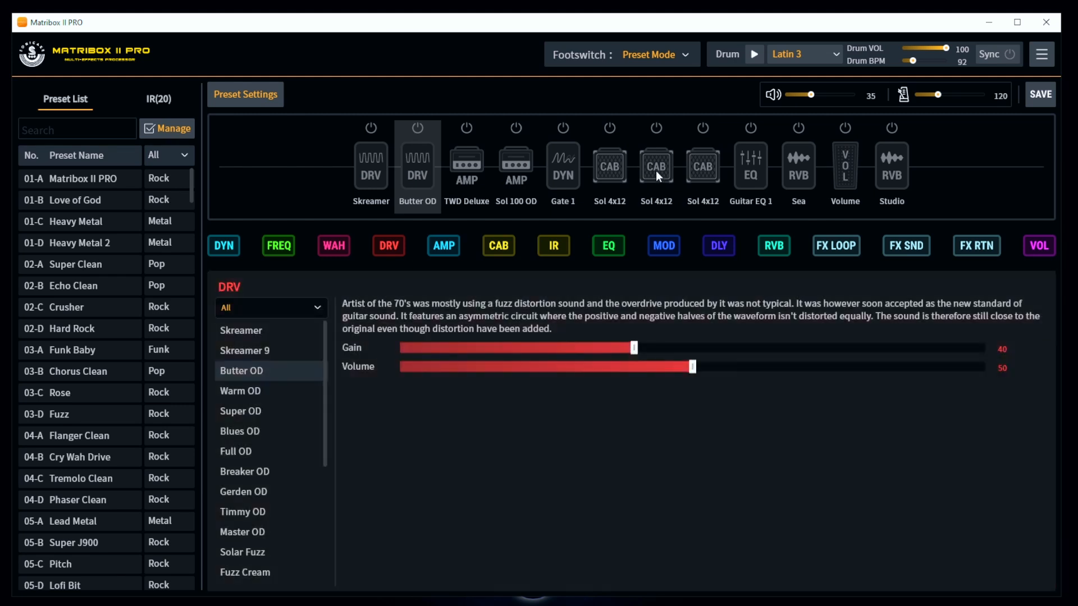
# - Delete the surplus cabinet modules from the effects chain, keeping a single Sol 4x12
pyautogui.rightClick(655, 168)
pyautogui.click(692, 246)
pyautogui.rightClick(631, 167)
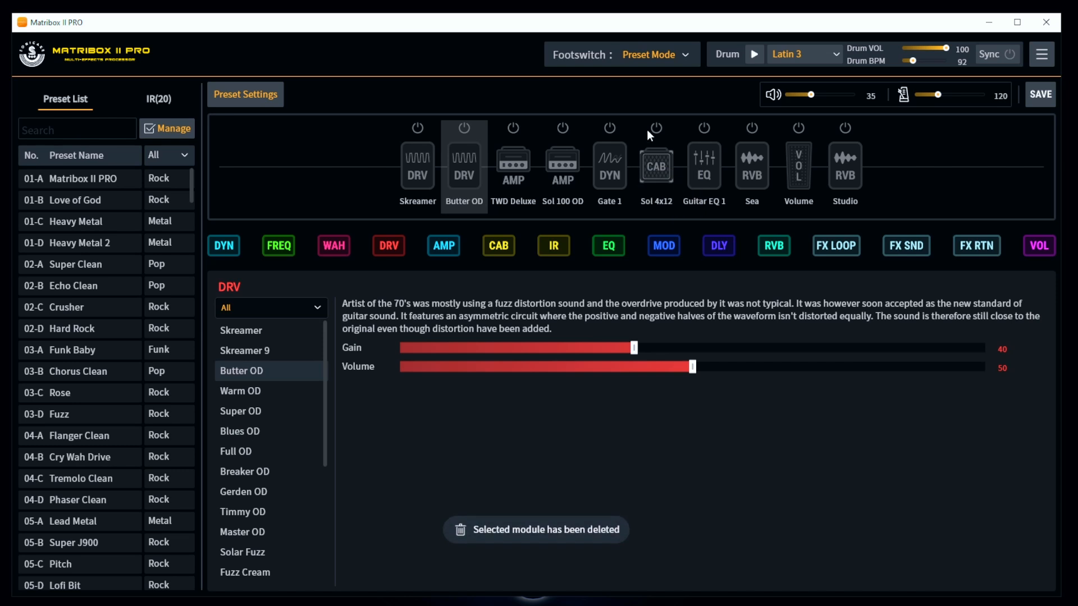
# - Turn on the Skreamer, Butter OD, TWD Deluxe and Sol 100 OD modules in the effects chain
pyautogui.click(418, 128)
pyautogui.click(465, 128)
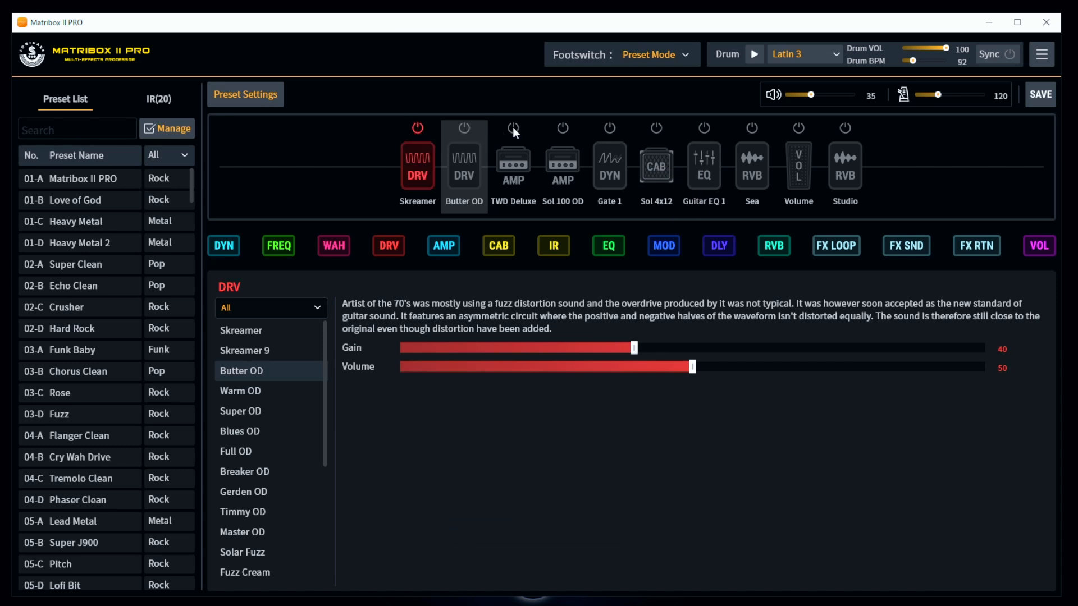
pyautogui.click(513, 128)
pyautogui.click(563, 128)
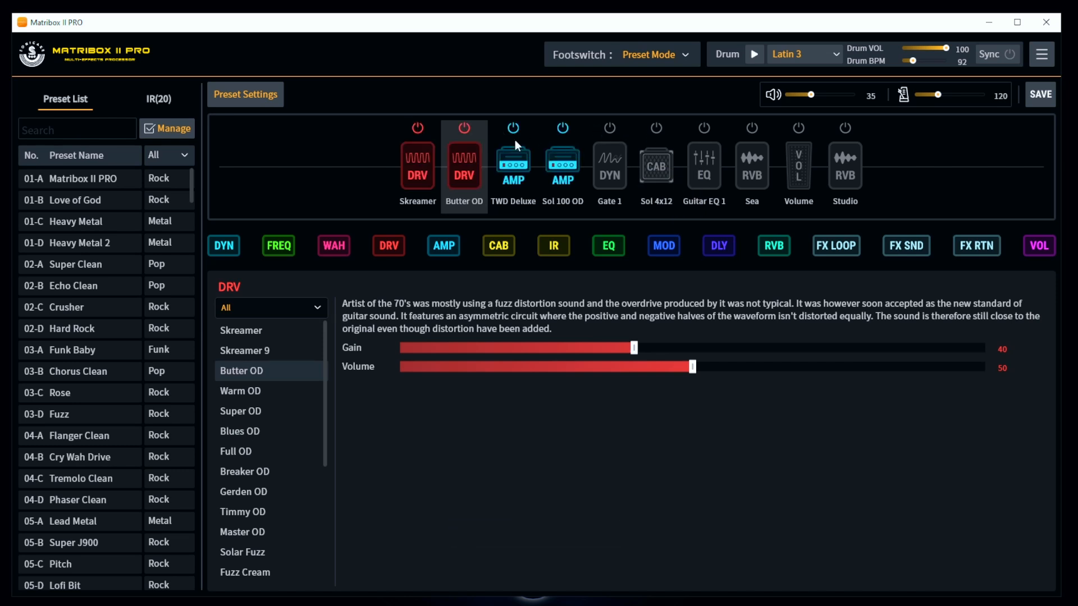
# - Open the Love of God preset without saving the previous one and turn on its Gerden OD drive
pyautogui.click(73, 203)
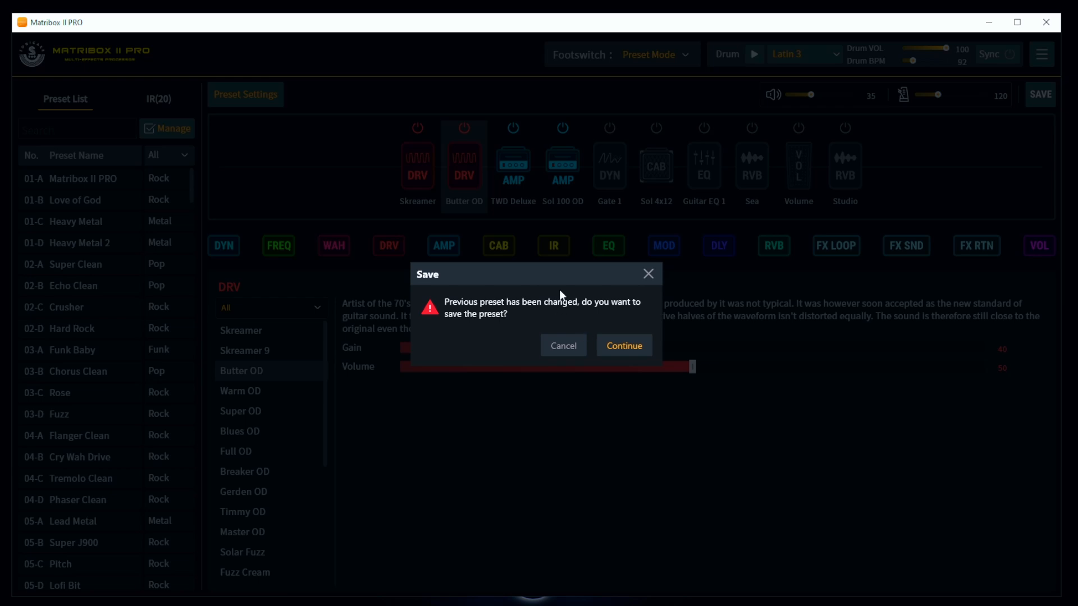
pyautogui.click(550, 346)
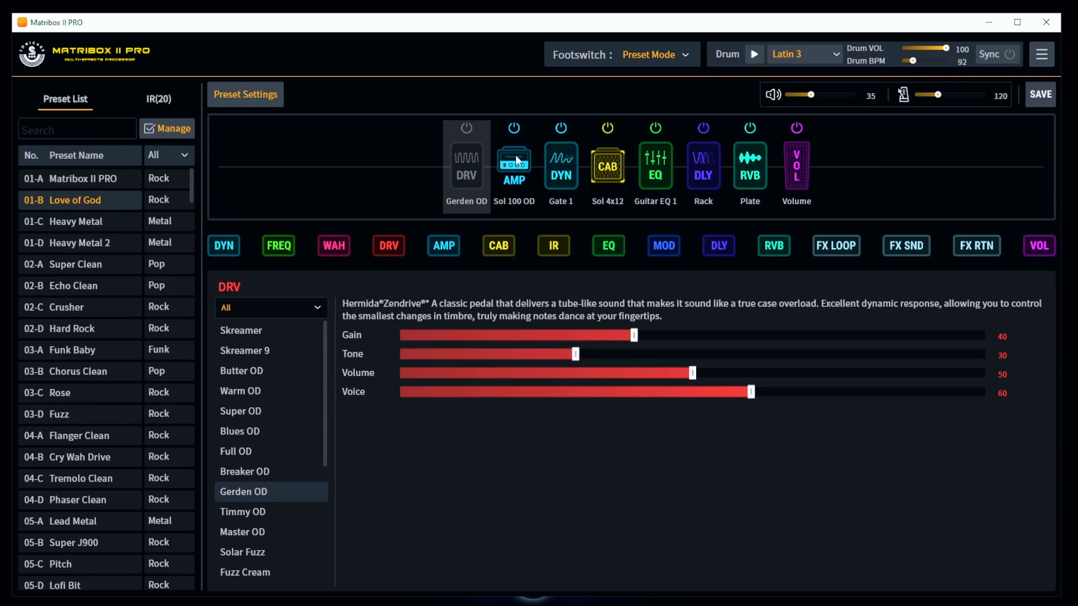
pyautogui.click(466, 129)
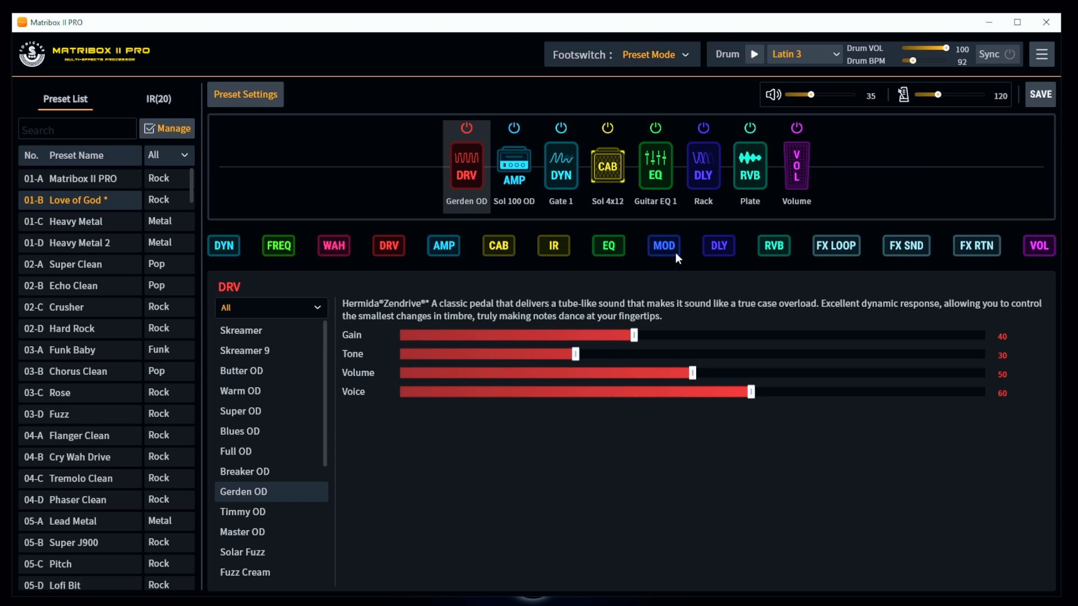
# - Try the Skreamer, Butter OD, Warm OD and Super OD models in the chain's drive module
pyautogui.moveTo(661, 247)
pyautogui.mouseDown()
pyautogui.moveTo(690, 208)
pyautogui.moveTo(686, 163)
pyautogui.moveTo(671, 209)
pyautogui.moveTo(590, 166)
pyautogui.moveTo(675, 247)
pyautogui.mouseUp()
pyautogui.moveTo(326, 352); pyautogui.dragTo(315, 491)
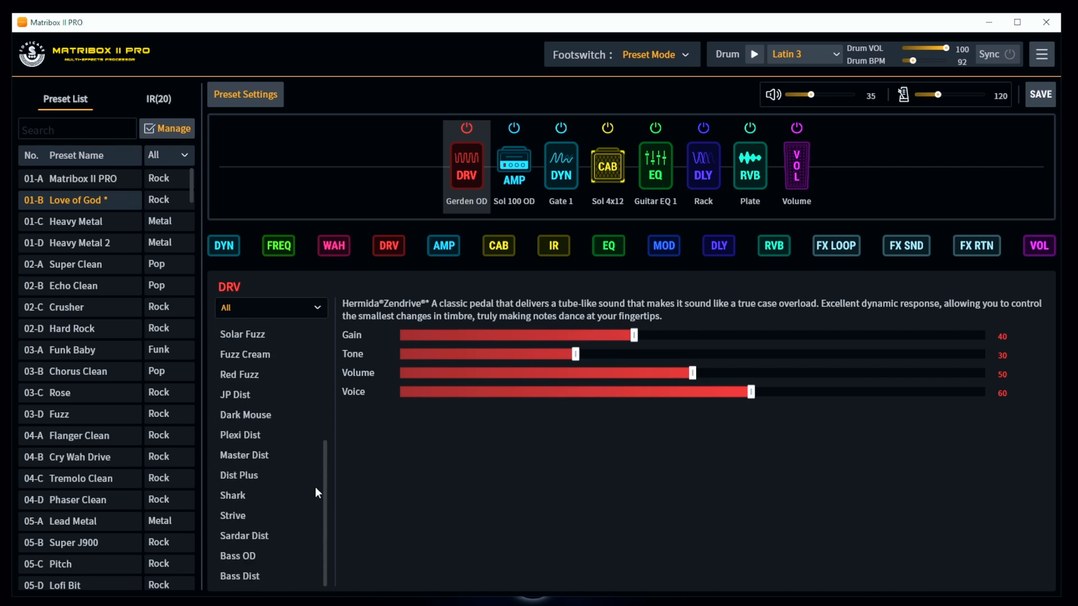
pyautogui.scroll(5, 314, 487)
pyautogui.click(251, 331)
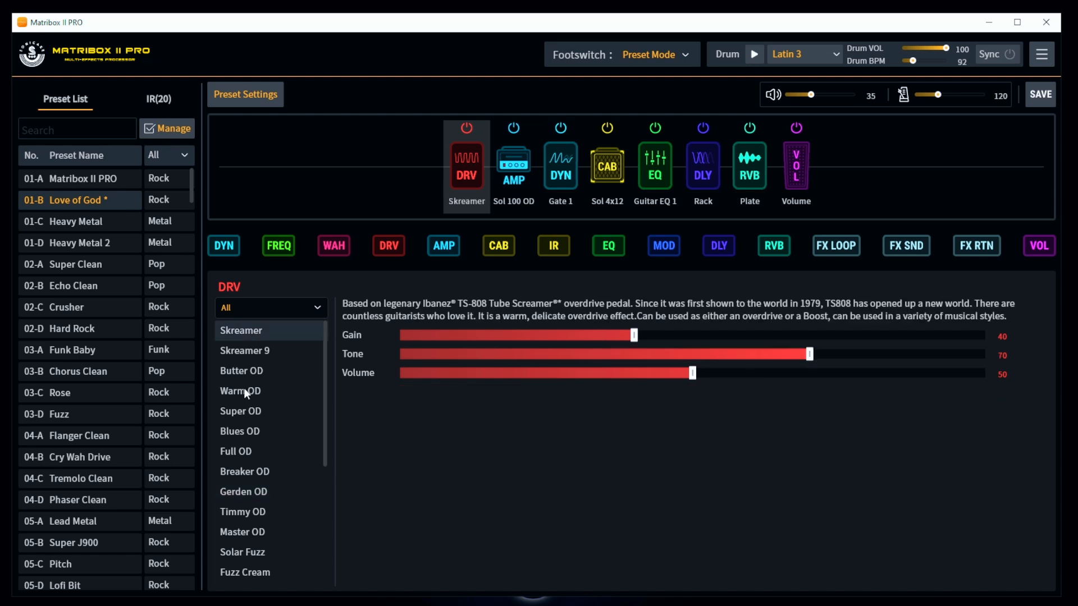
pyautogui.click(248, 369)
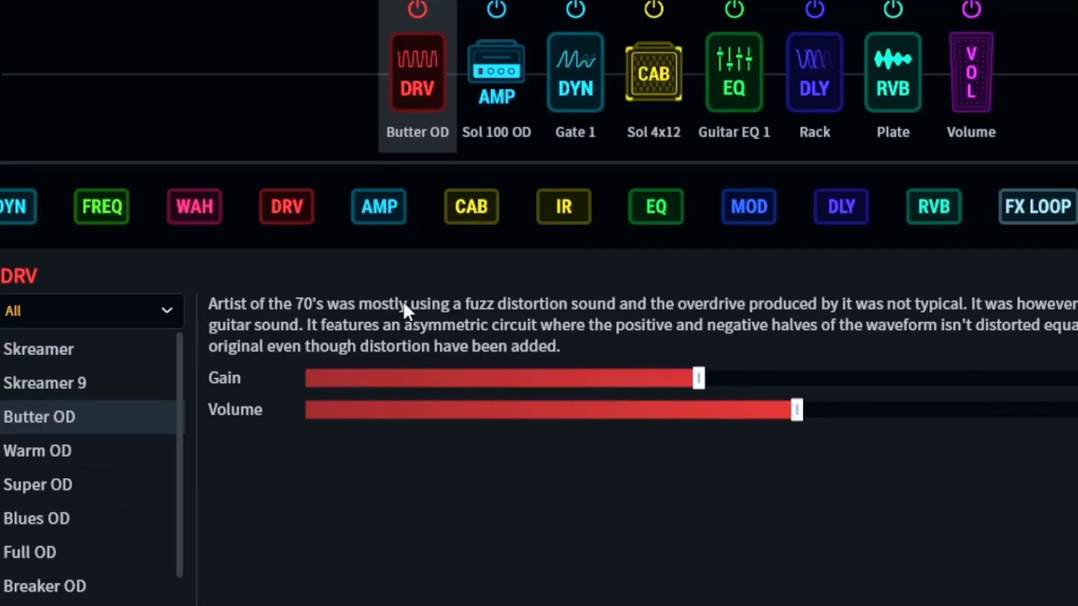
pyautogui.click(58, 451)
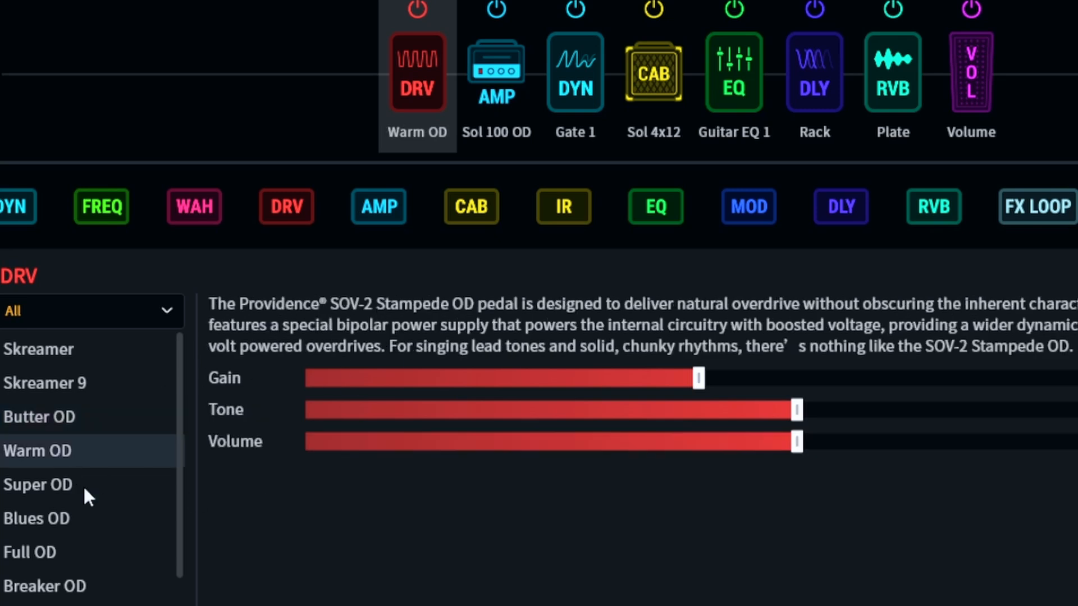
pyautogui.click(51, 485)
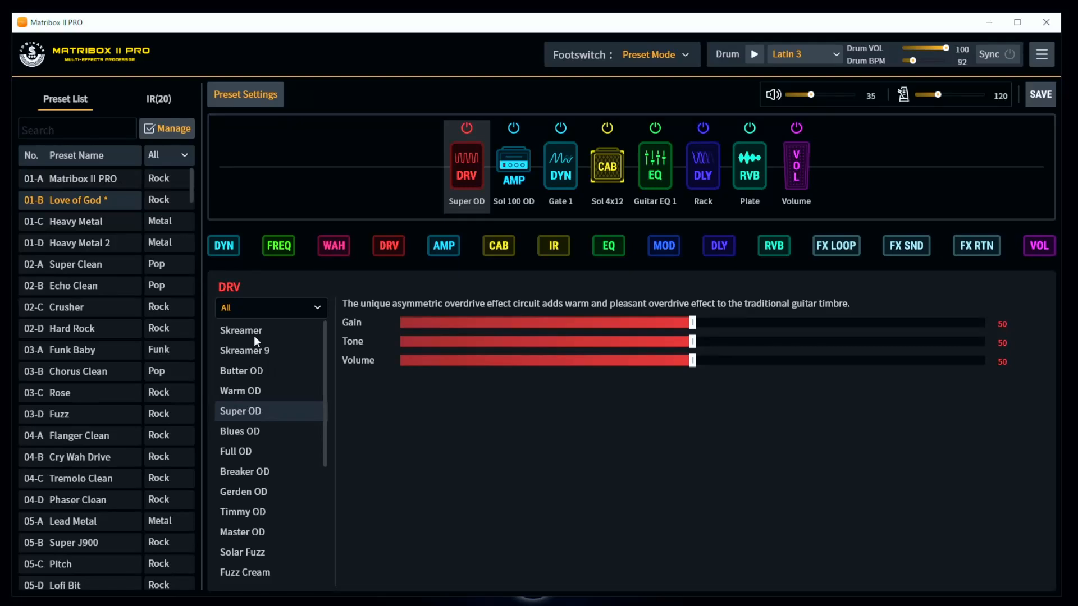
# - Switch the drive module through the Skreamer, Super OD, Blues OD, Full OD, Breaker OD and Gerden OD models
pyautogui.click(255, 335)
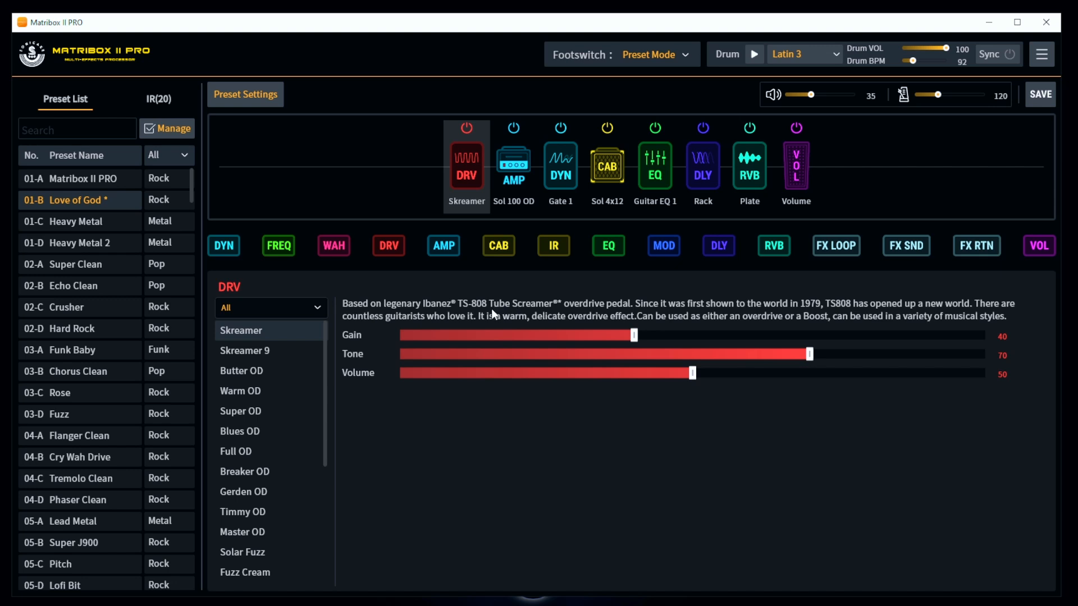
pyautogui.click(246, 412)
pyautogui.click(248, 430)
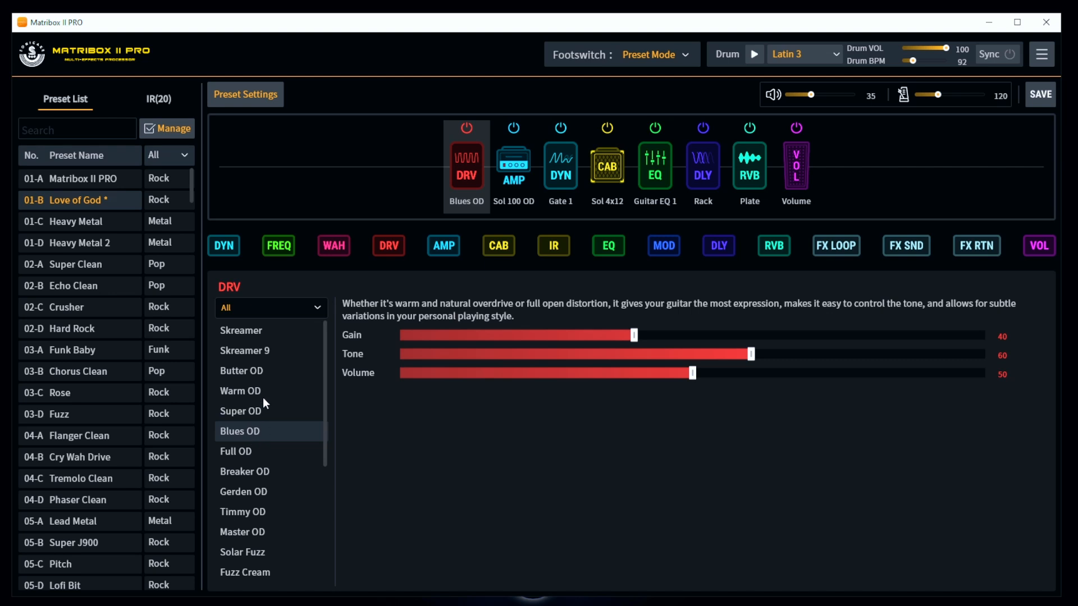
pyautogui.click(251, 453)
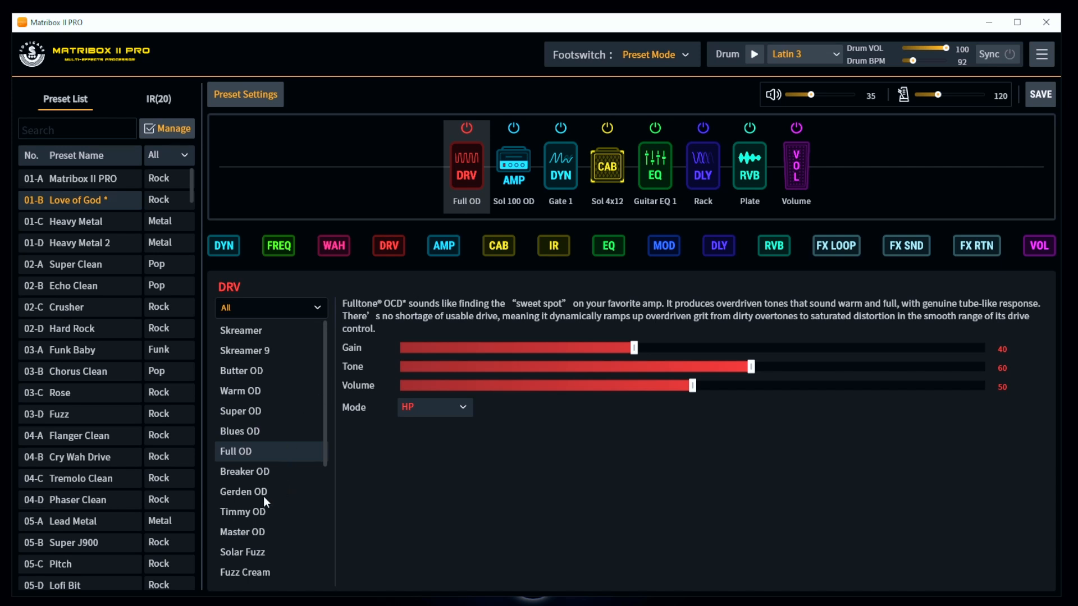
pyautogui.click(247, 472)
pyautogui.click(246, 490)
# - Load the Dark Mouse model in the drive module and set its Gain to 49 and Filter to 48
pyautogui.scroll(-3, 252, 472)
pyautogui.click(288, 439)
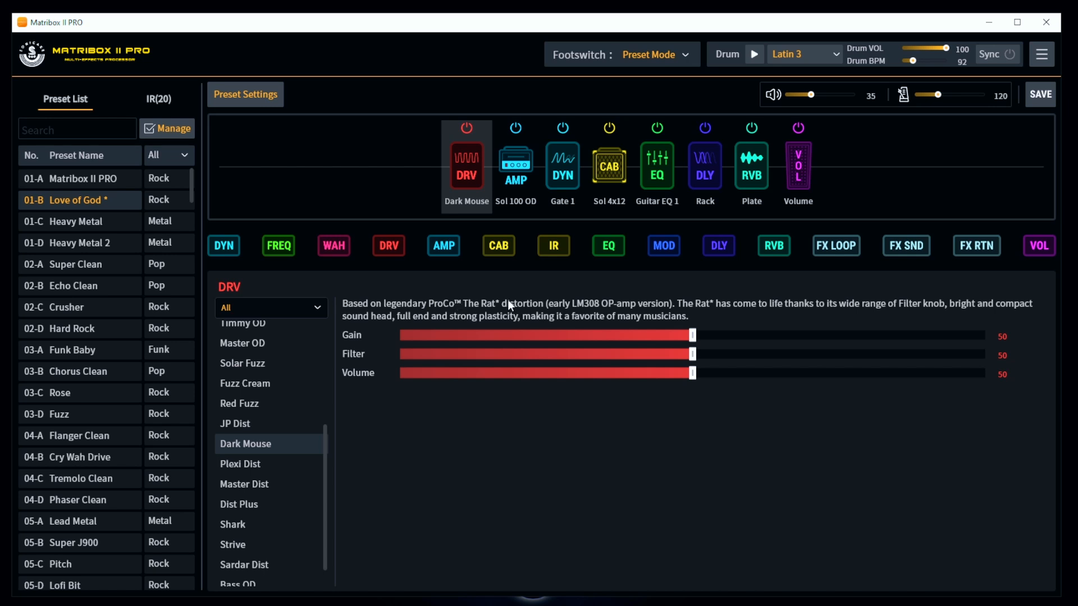
pyautogui.moveTo(691, 336)
pyautogui.mouseDown()
pyautogui.moveTo(629, 337)
pyautogui.moveTo(689, 344)
pyautogui.moveTo(588, 355)
pyautogui.moveTo(681, 355)
pyautogui.mouseUp()
# - Set the drive module's model to Skreamer 9
pyautogui.scroll(3, 237, 425)
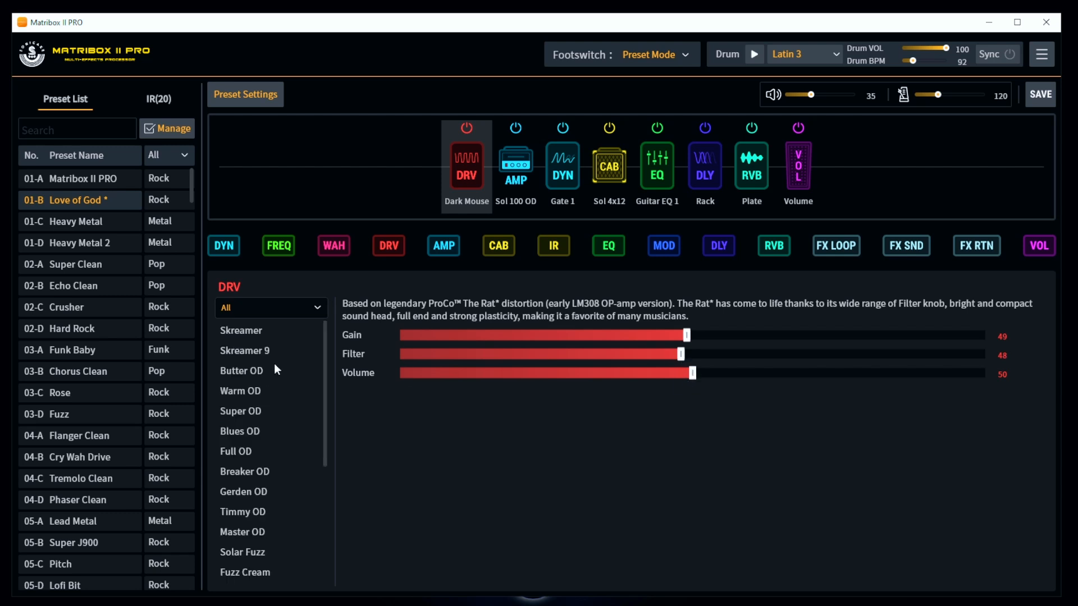
pyautogui.click(273, 353)
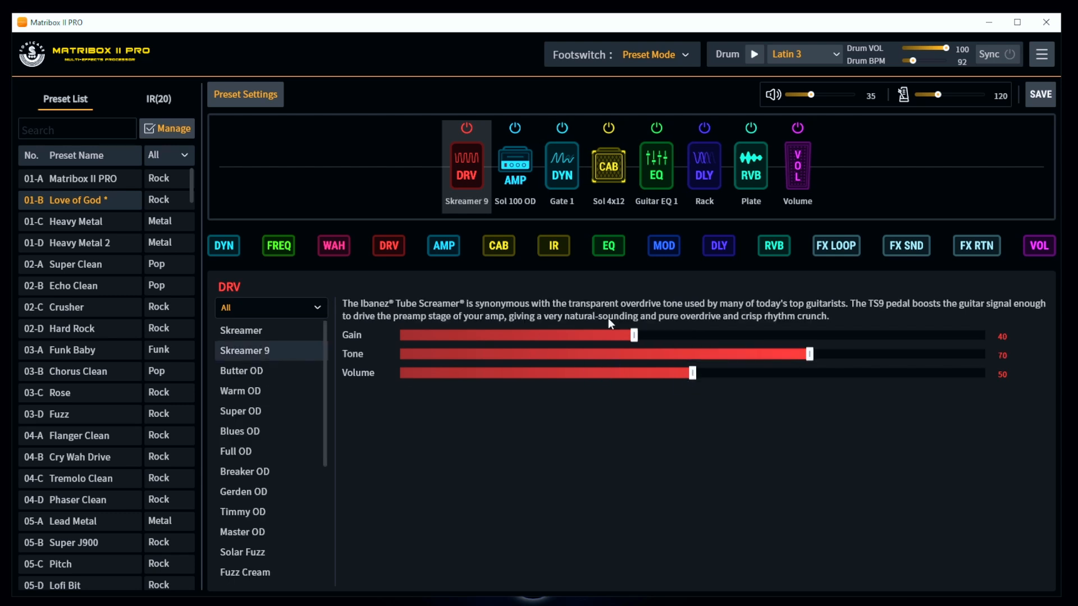
# - Browse the models of the Sol 100 OD amp module and try TWD Deluxe, B-Man Bri and Dark Double
pyautogui.click(517, 166)
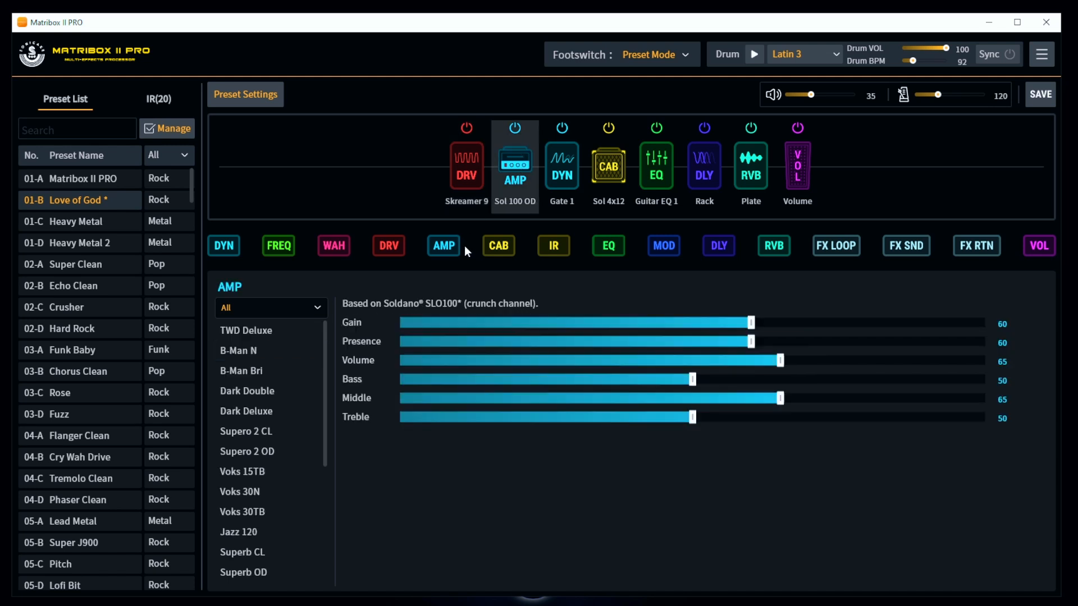
pyautogui.scroll(-4, 326, 331)
pyautogui.scroll(-4, 327, 365)
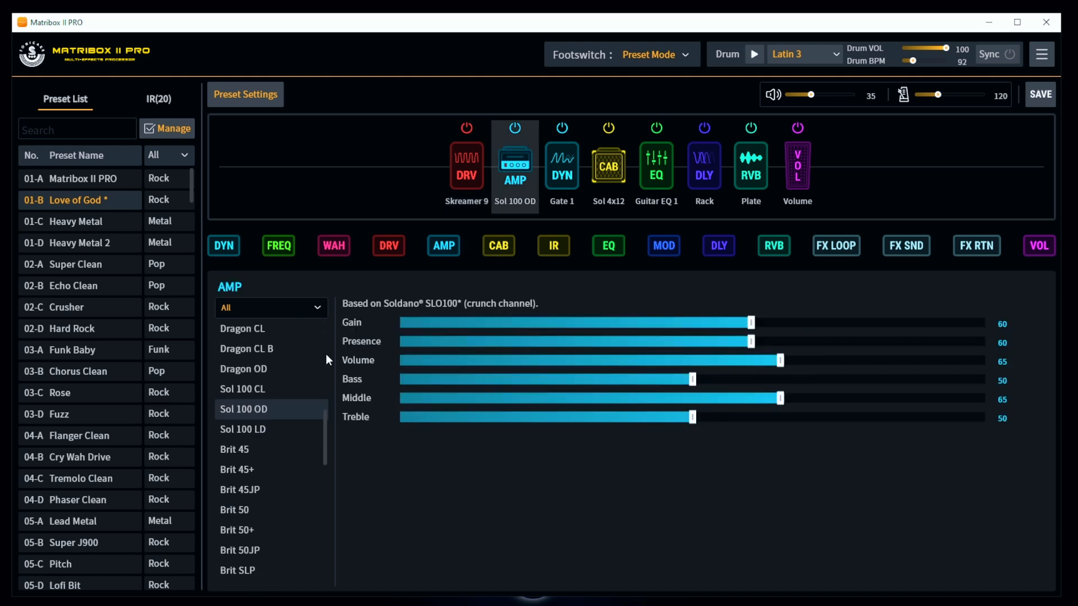
pyautogui.scroll(8, 326, 348)
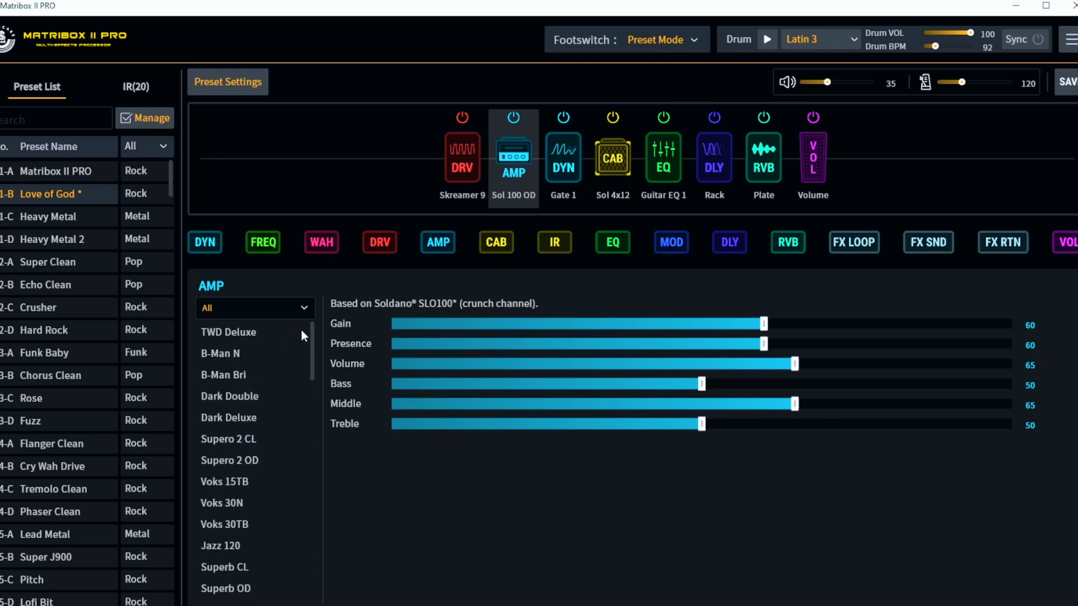
pyautogui.moveTo(311, 330); pyautogui.dragTo(328, 301)
pyautogui.click(244, 335)
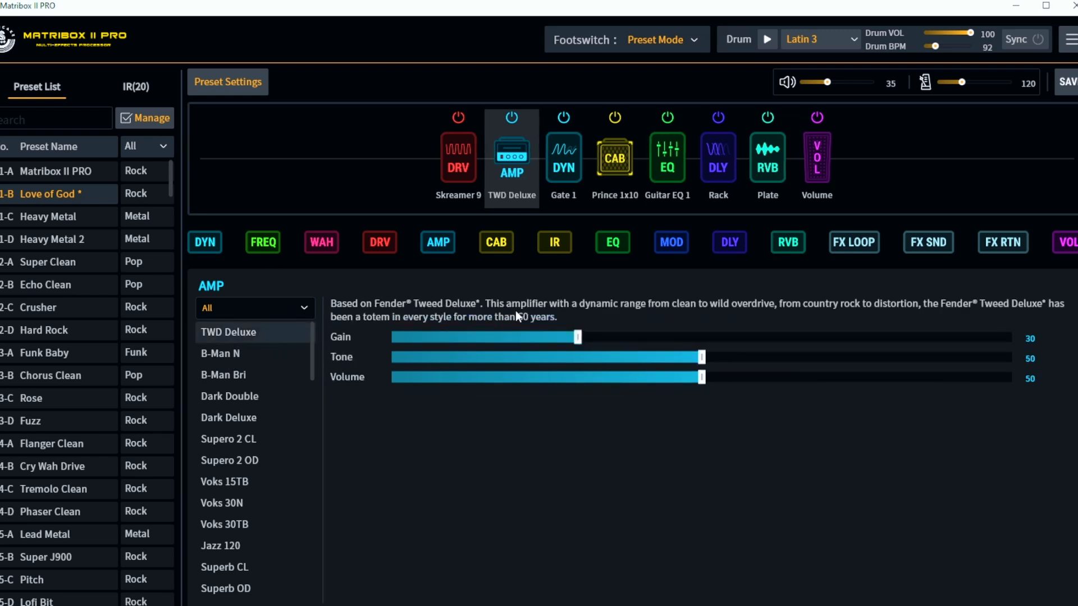
pyautogui.click(259, 374)
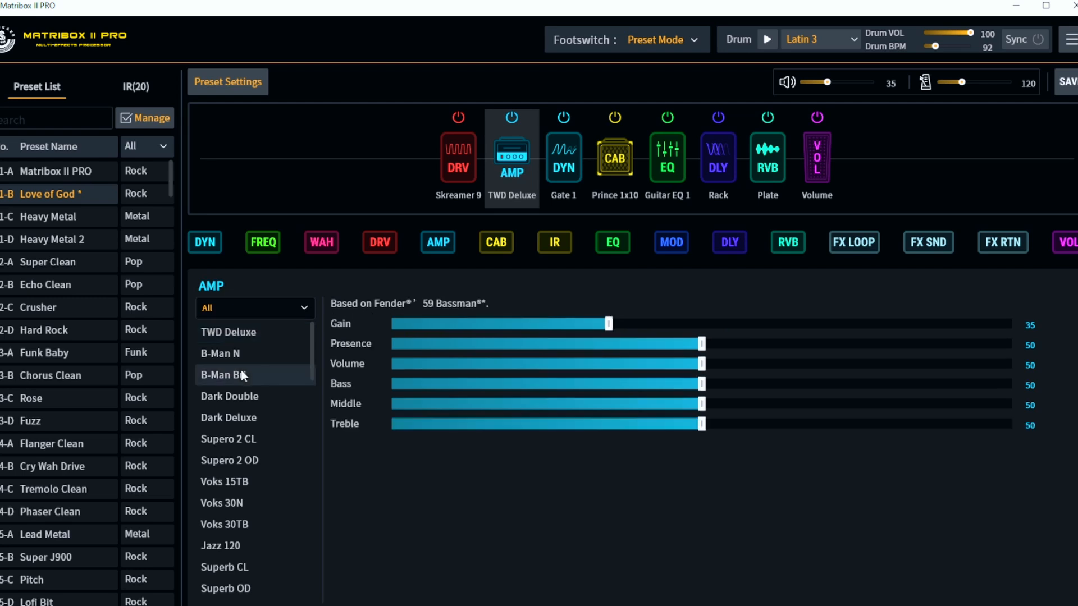
pyautogui.click(262, 399)
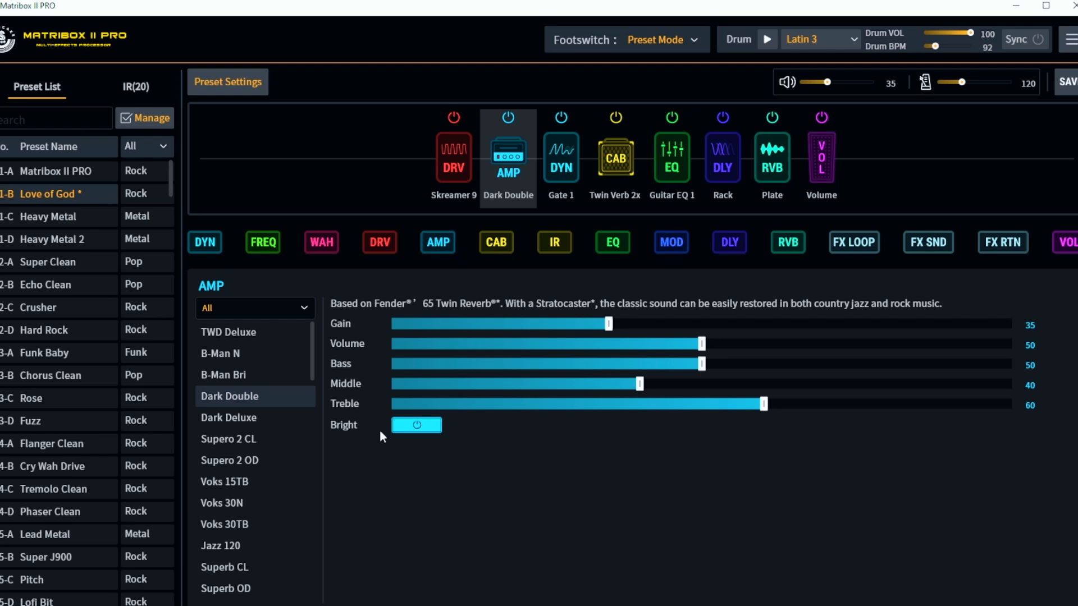
# - Switch the amp module through Dark Deluxe, Supero 2 CL, Brit 45, Brit 45+ and Calif IIC+ 1
pyautogui.click(236, 421)
pyautogui.click(244, 444)
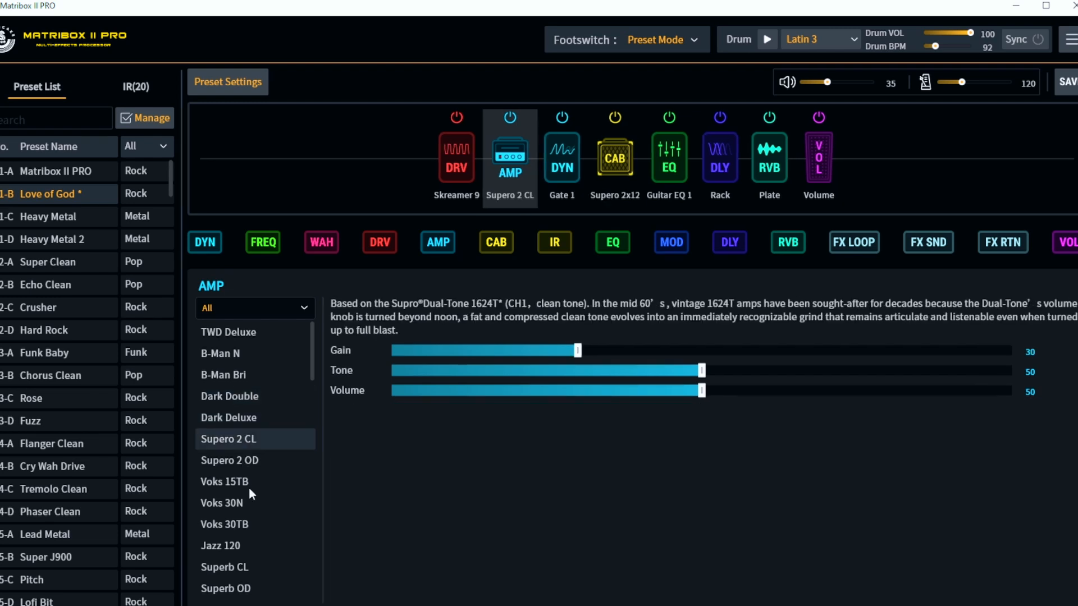
pyautogui.moveTo(312, 358)
pyautogui.mouseDown()
pyautogui.moveTo(312, 406)
pyautogui.moveTo(312, 350)
pyautogui.mouseUp()
pyautogui.click(221, 505)
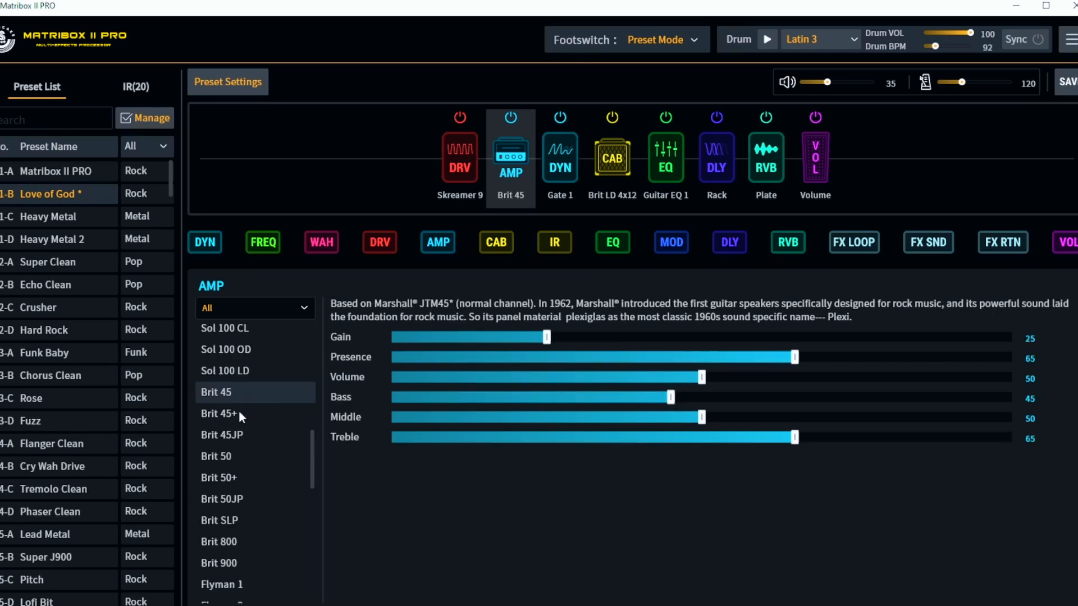
pyautogui.click(238, 413)
pyautogui.click(238, 441)
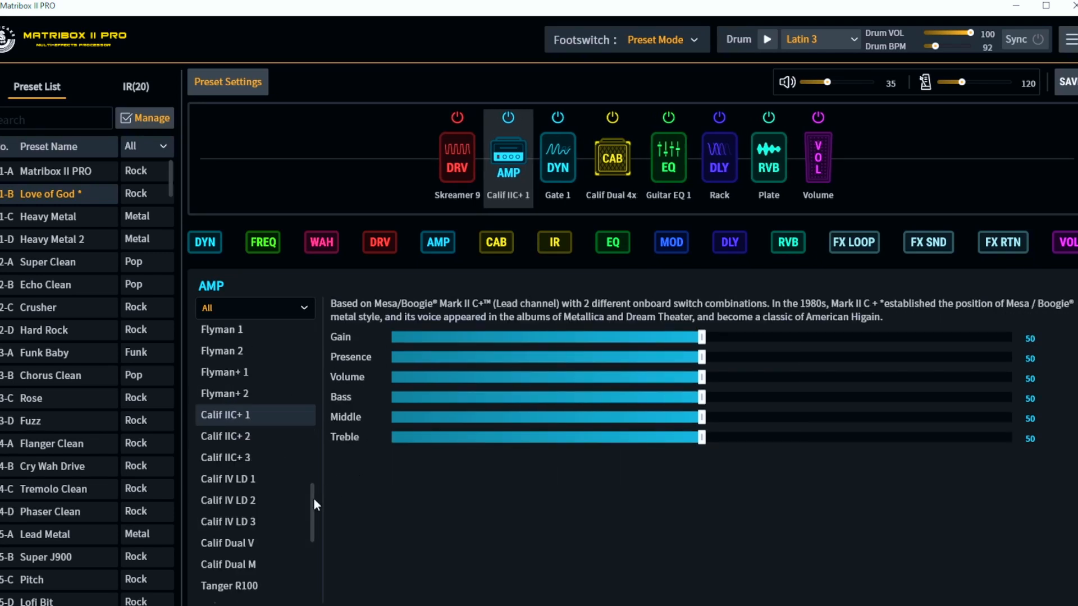
# - Try the Voks Bass and AC Preamp models in the amp module and settle on AC Preamp 2
pyautogui.moveTo(314, 499); pyautogui.dragTo(312, 558)
pyautogui.click(223, 483)
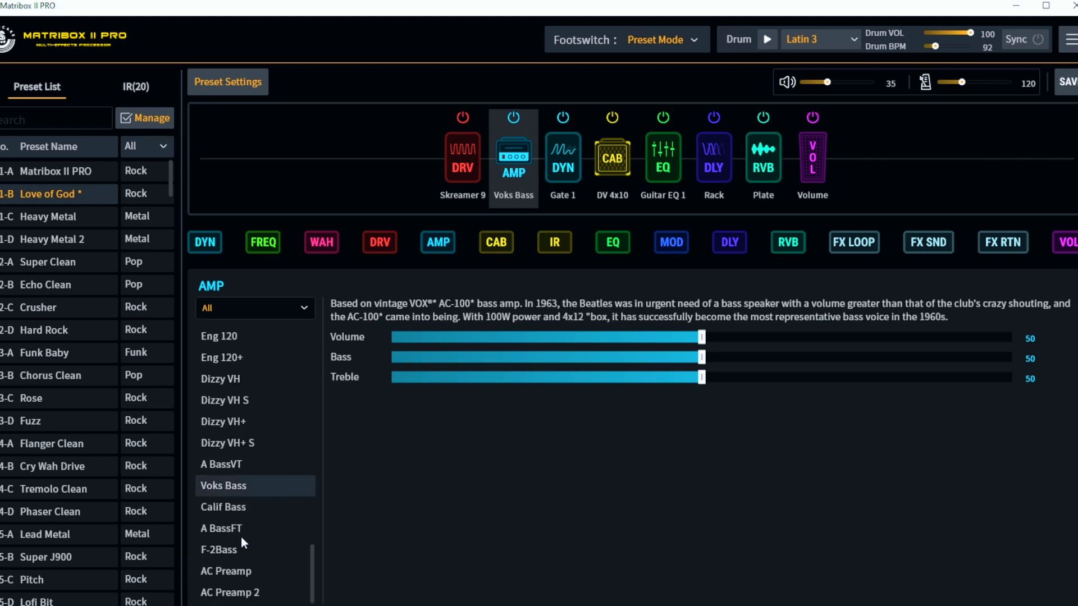
pyautogui.click(238, 571)
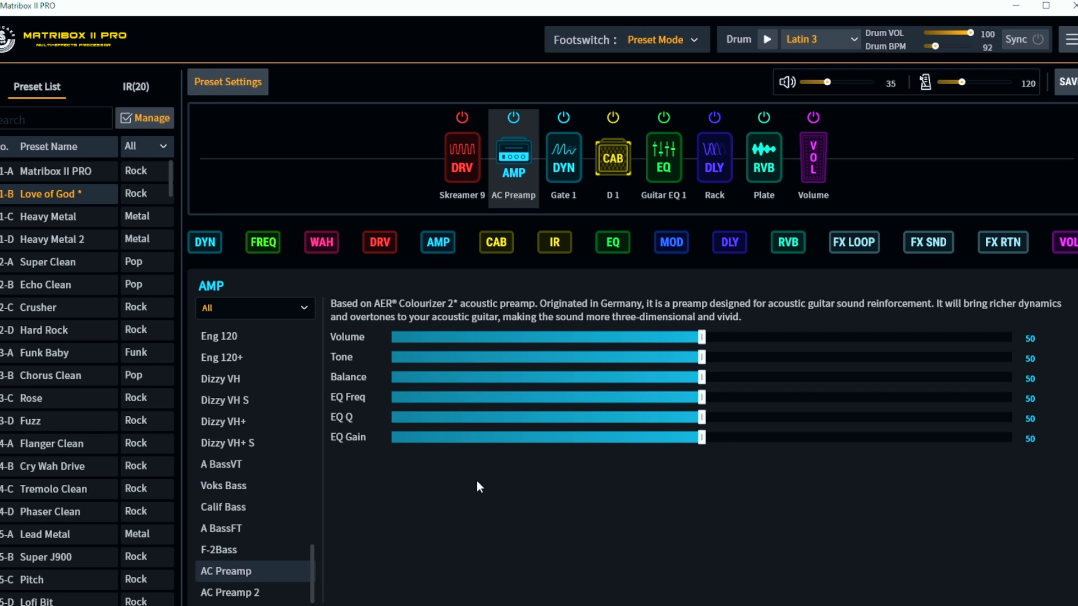
pyautogui.click(257, 595)
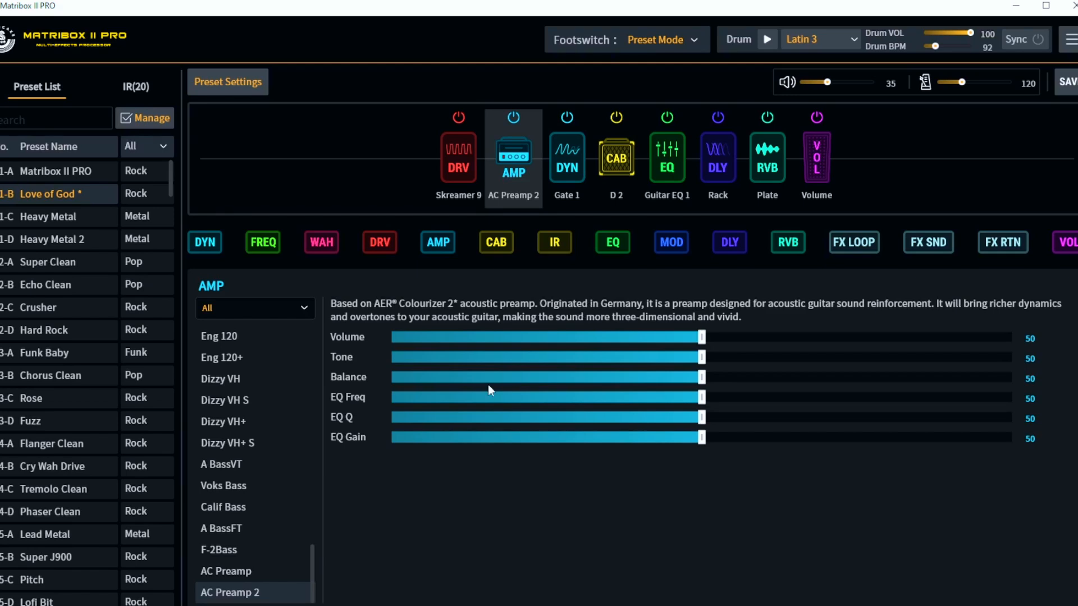
# - Try Gate 2 and M-Boost in place of the Gate 1 dynamics module and settle on AC-Boost
pyautogui.click(581, 157)
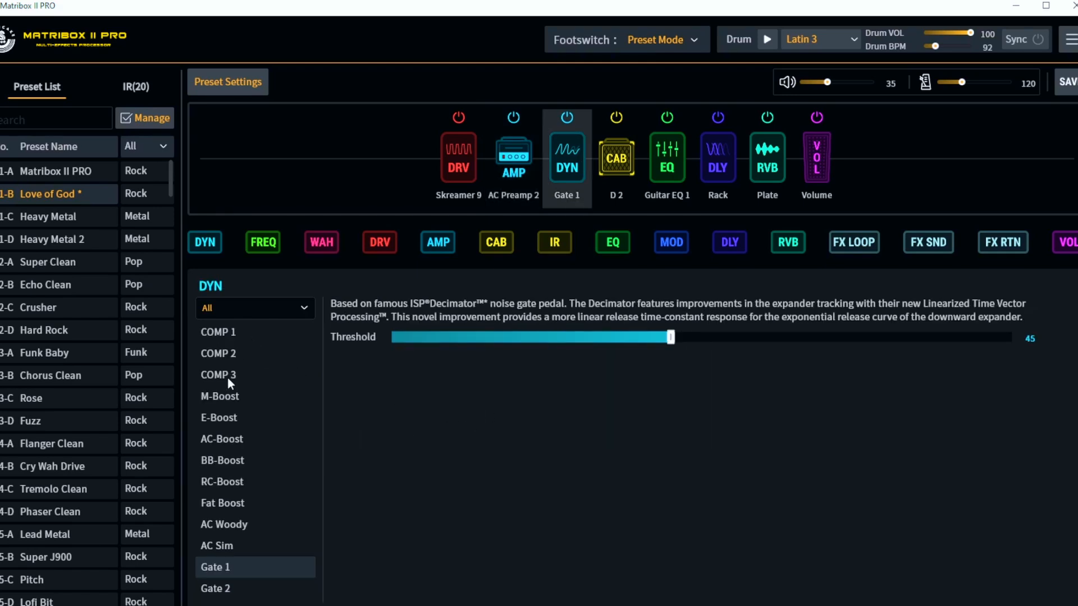
pyautogui.click(234, 585)
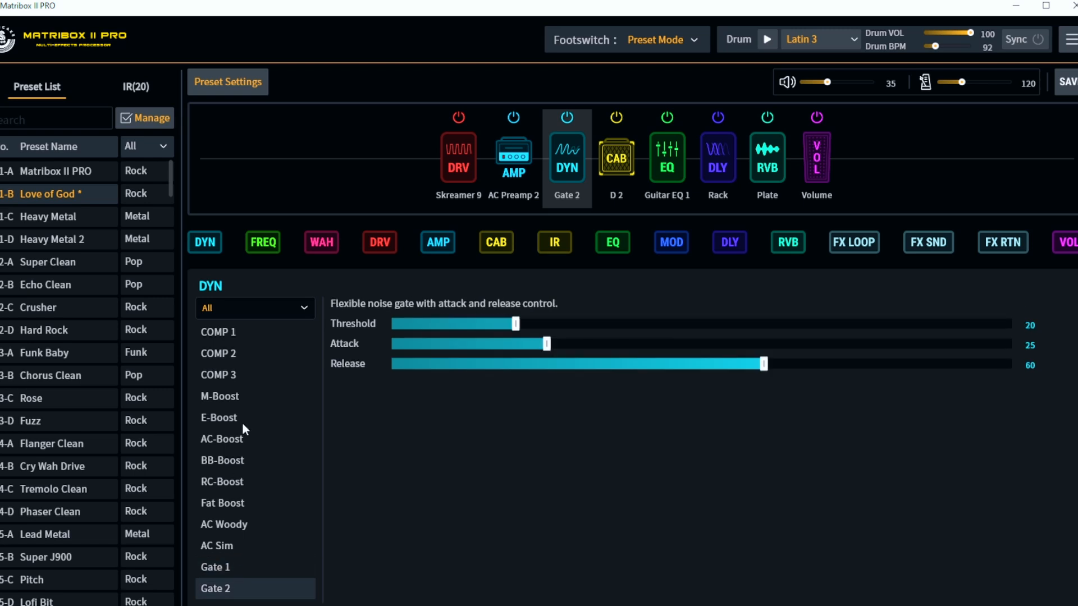
pyautogui.click(232, 403)
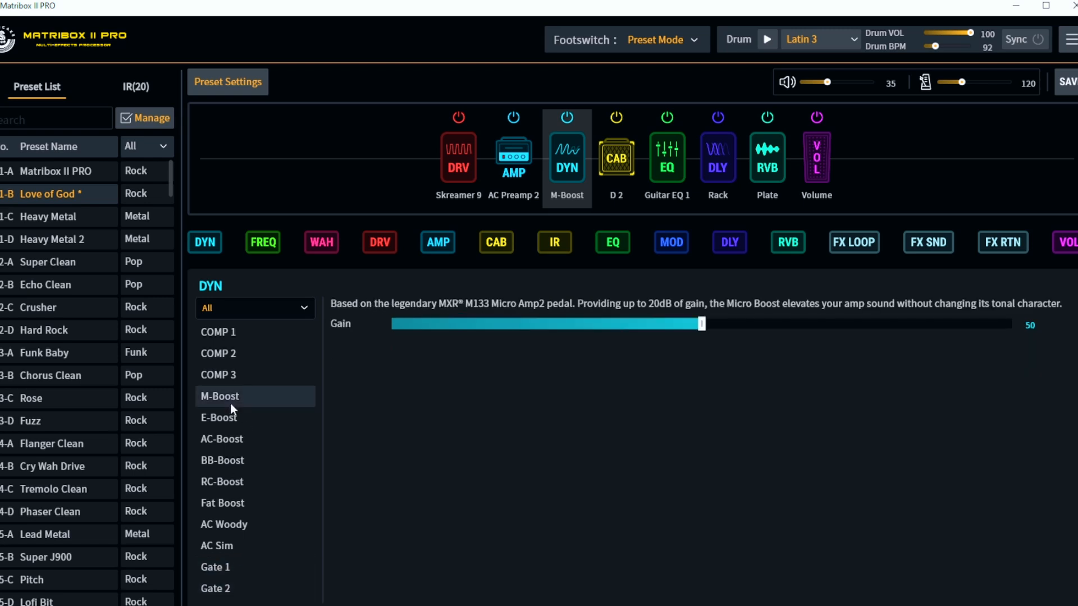
pyautogui.click(235, 440)
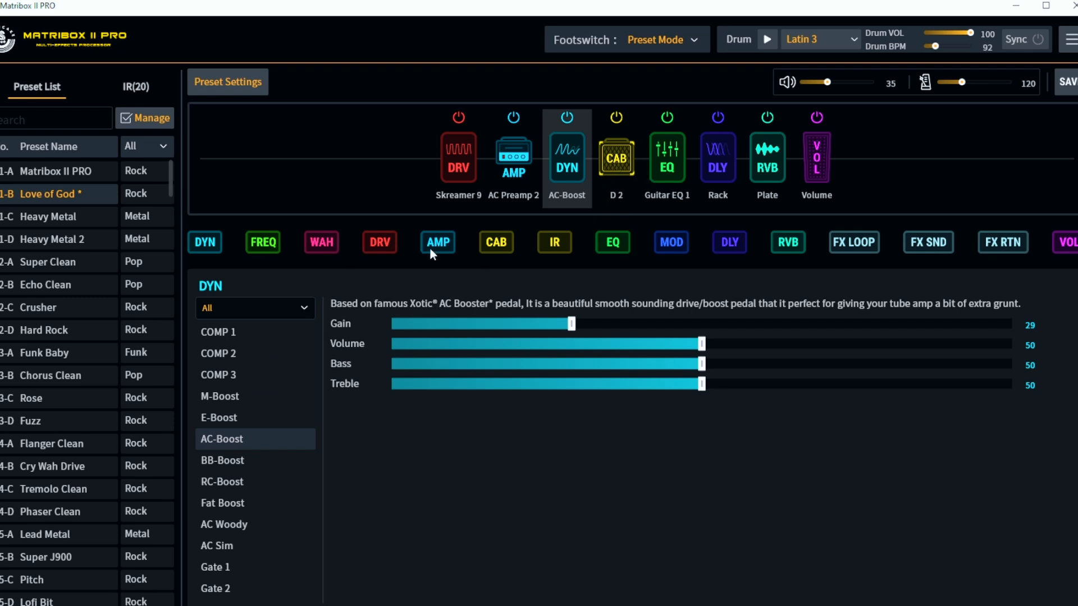
# - Try the Twin Verb 2x12 and Jazz 2x12 models in the cabinet module
pyautogui.click(612, 164)
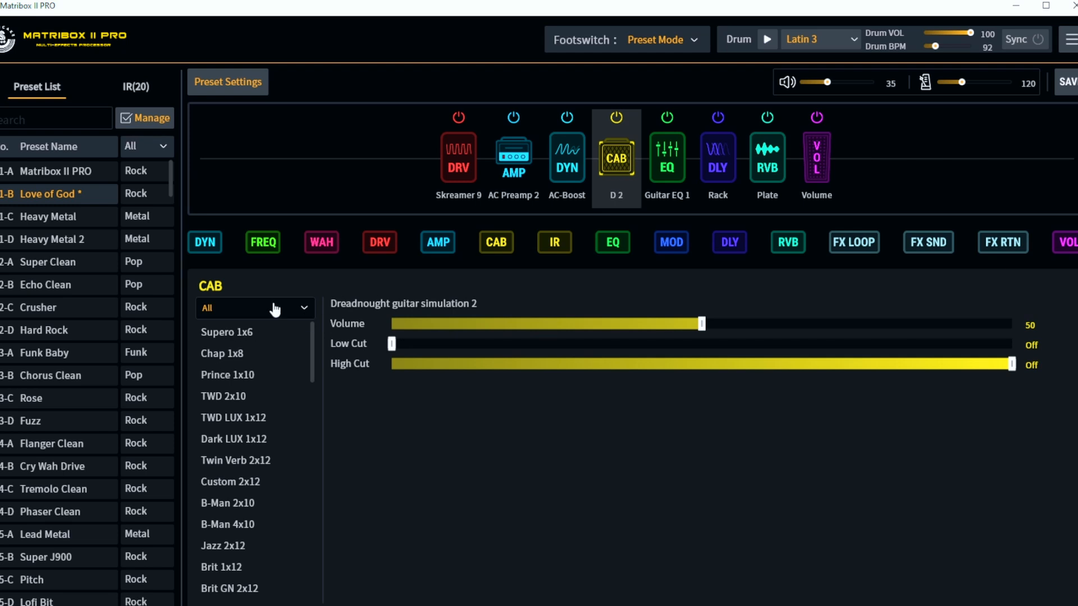
pyautogui.moveTo(311, 338)
pyautogui.mouseDown()
pyautogui.moveTo(311, 368)
pyautogui.moveTo(312, 338)
pyautogui.mouseUp()
pyautogui.click(251, 460)
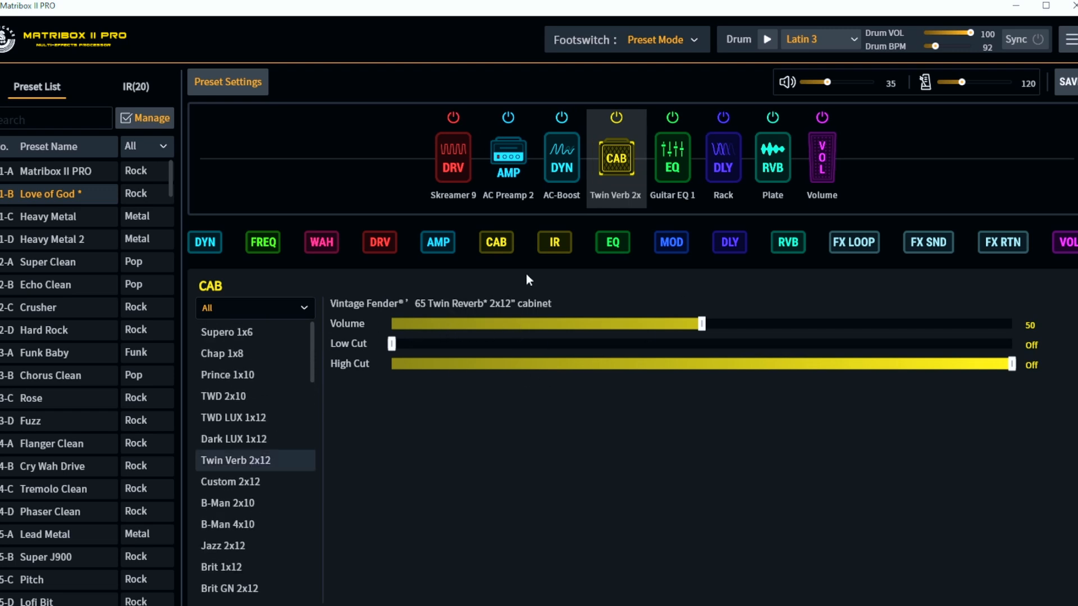
pyautogui.scroll(-1, 280, 480)
pyautogui.click(259, 483)
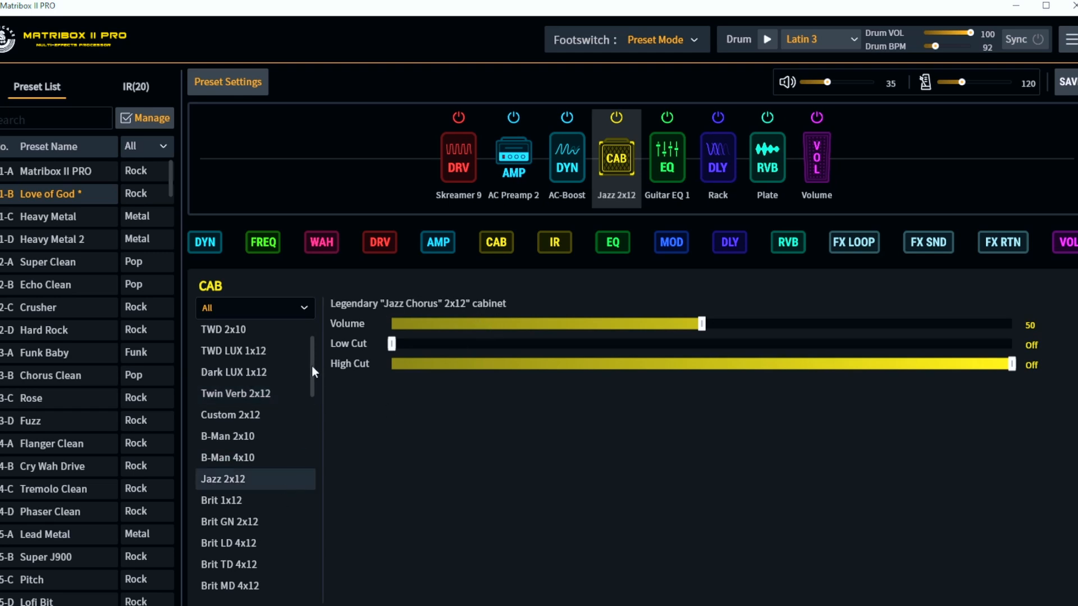
# - Set the cabinet module to the D 1 dreadnought guitar simulation near the end of the model list
pyautogui.scroll(-1, 312, 366)
pyautogui.moveTo(391, 344)
pyautogui.mouseDown()
pyautogui.moveTo(505, 347)
pyautogui.moveTo(392, 343)
pyautogui.mouseUp()
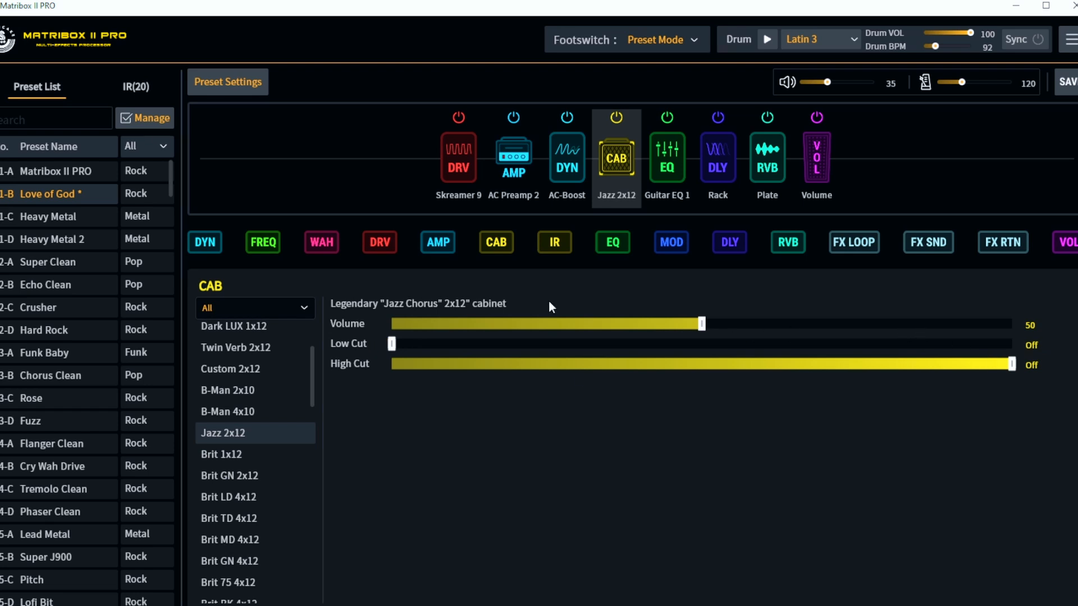
pyautogui.moveTo(311, 367); pyautogui.dragTo(312, 556)
pyautogui.click(220, 441)
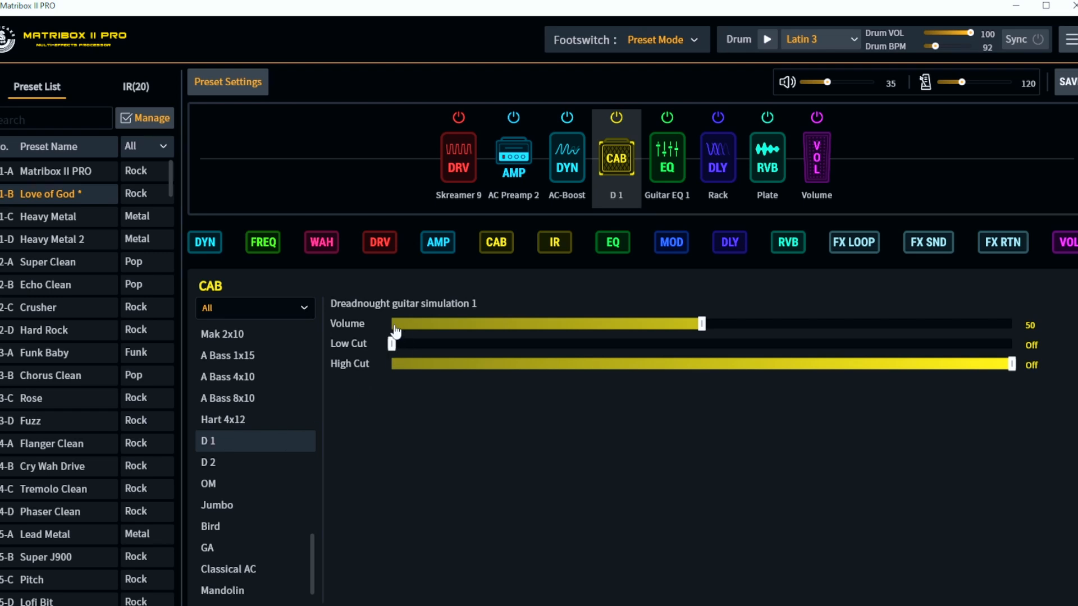
# - Try the D 2, OM, Jumbo and Bird acoustic guitar simulations in the cabinet module
pyautogui.click(208, 470)
pyautogui.click(234, 446)
pyautogui.click(257, 460)
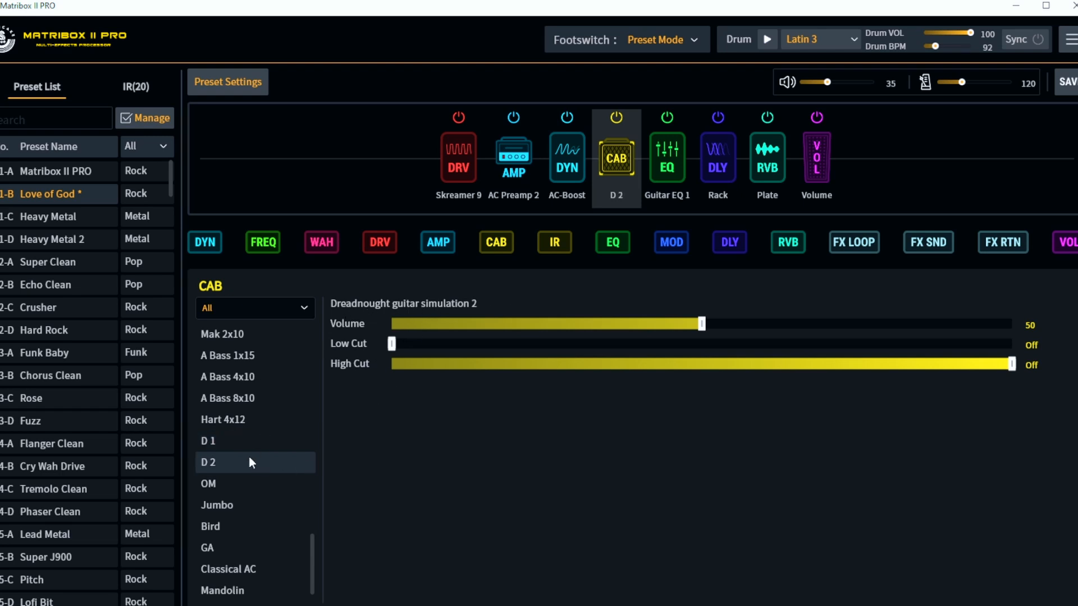
pyautogui.click(241, 485)
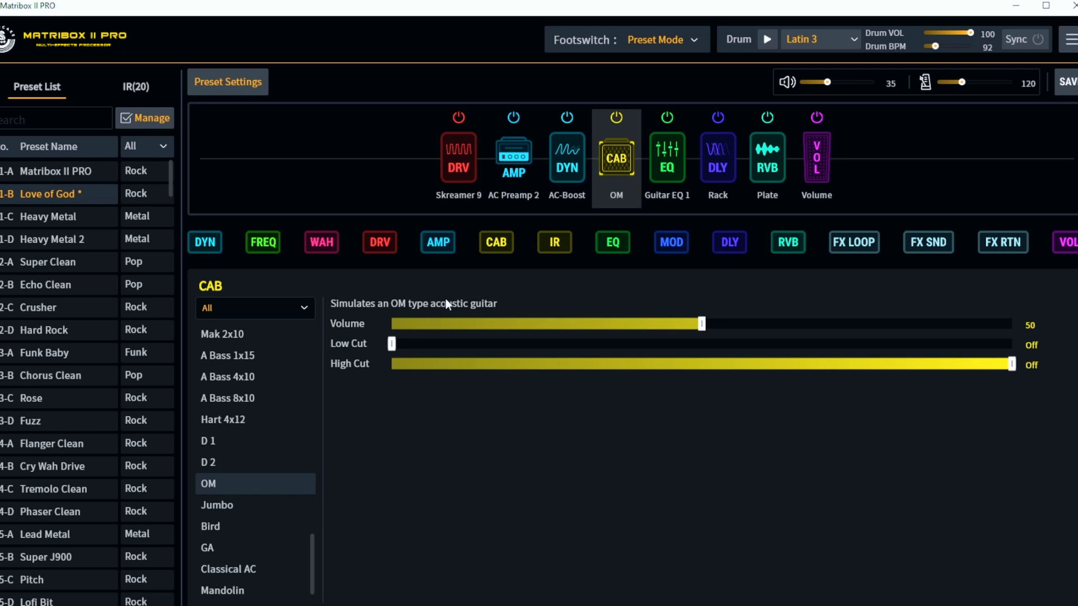
pyautogui.click(246, 504)
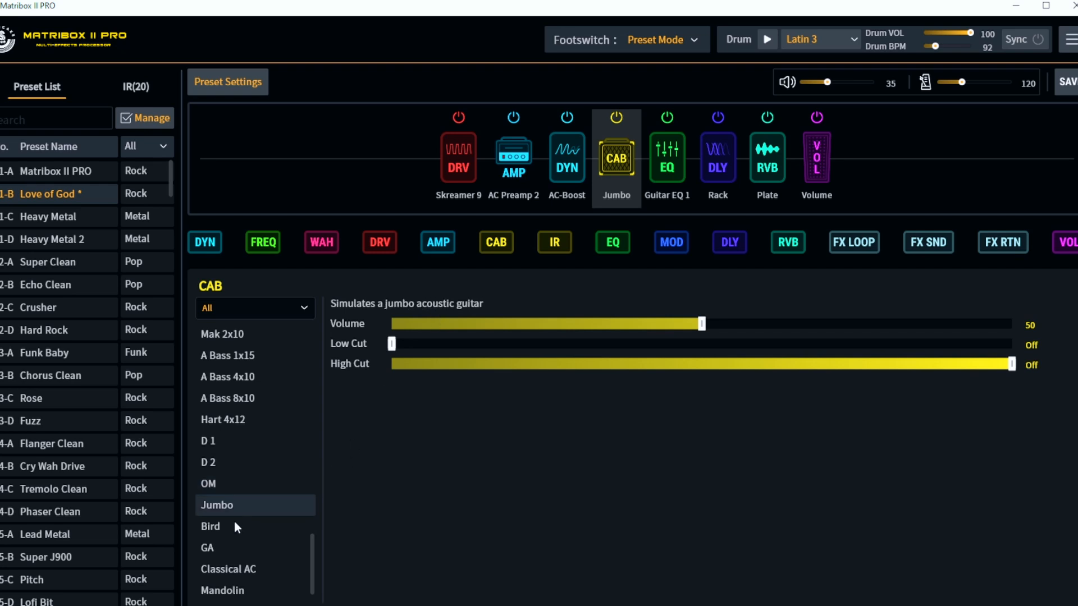
pyautogui.click(234, 524)
# - Try the GA, Classical AC, Mandolin, Fretless Bass and Double Bass cabinet models and return the module to D 1
pyautogui.scroll(-1, 273, 477)
pyautogui.click(273, 508)
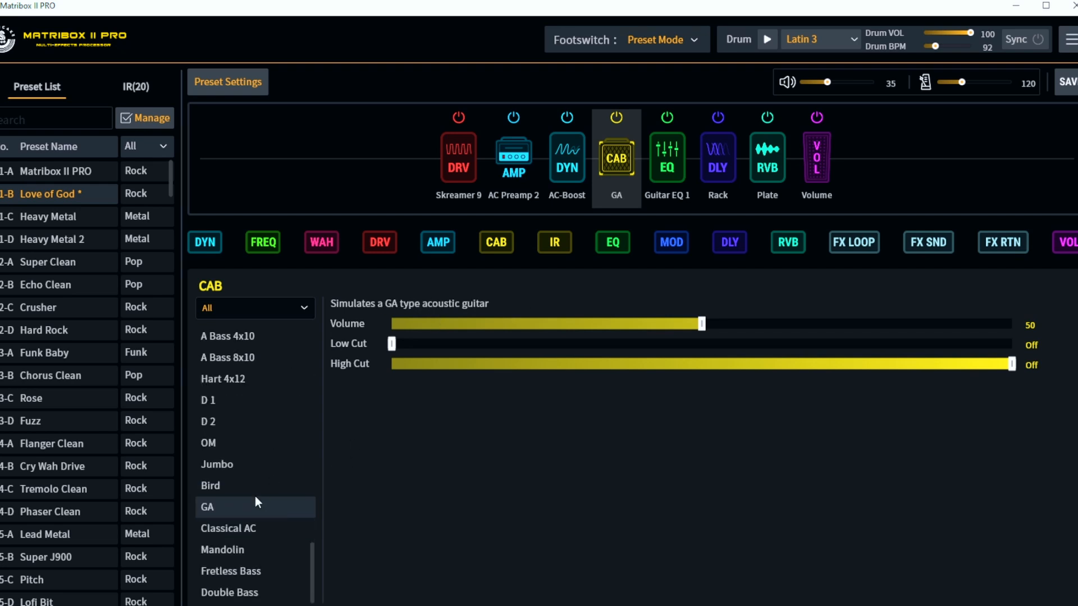
pyautogui.click(253, 529)
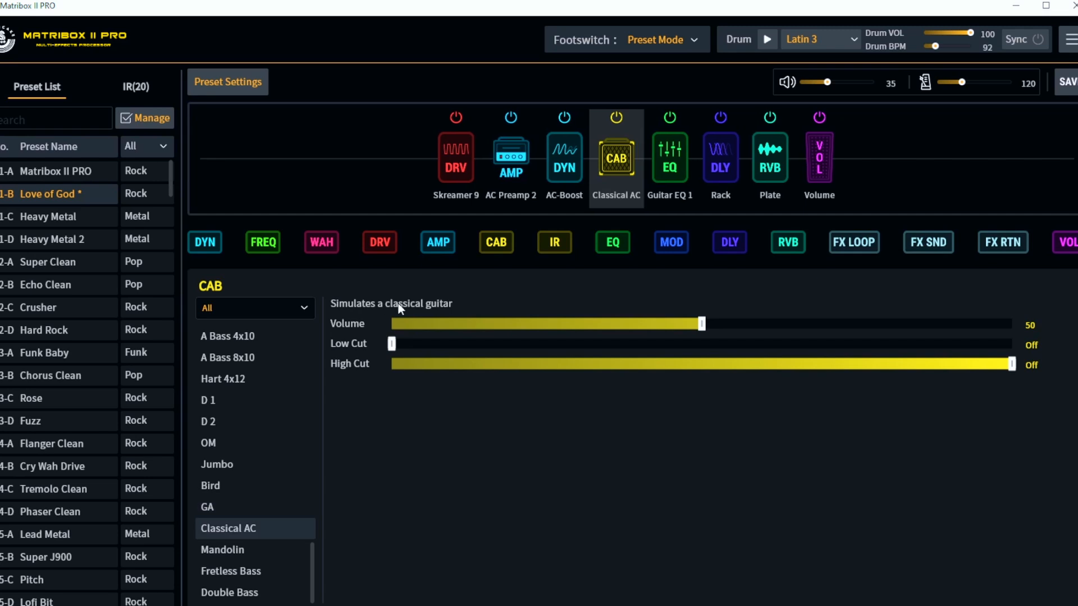
pyautogui.click(211, 552)
pyautogui.click(253, 574)
pyautogui.click(246, 595)
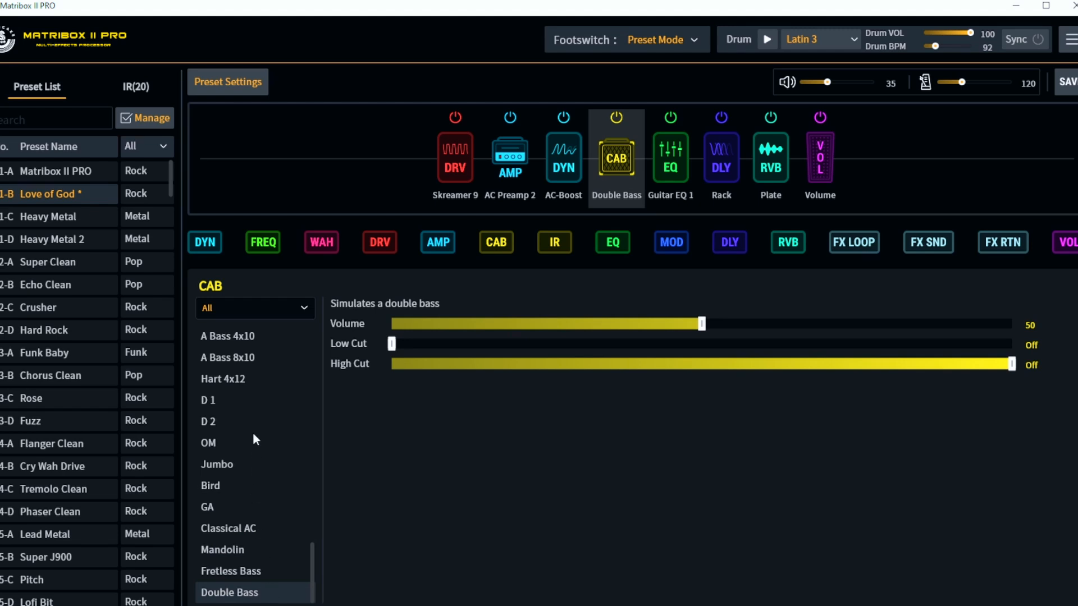
pyautogui.click(244, 401)
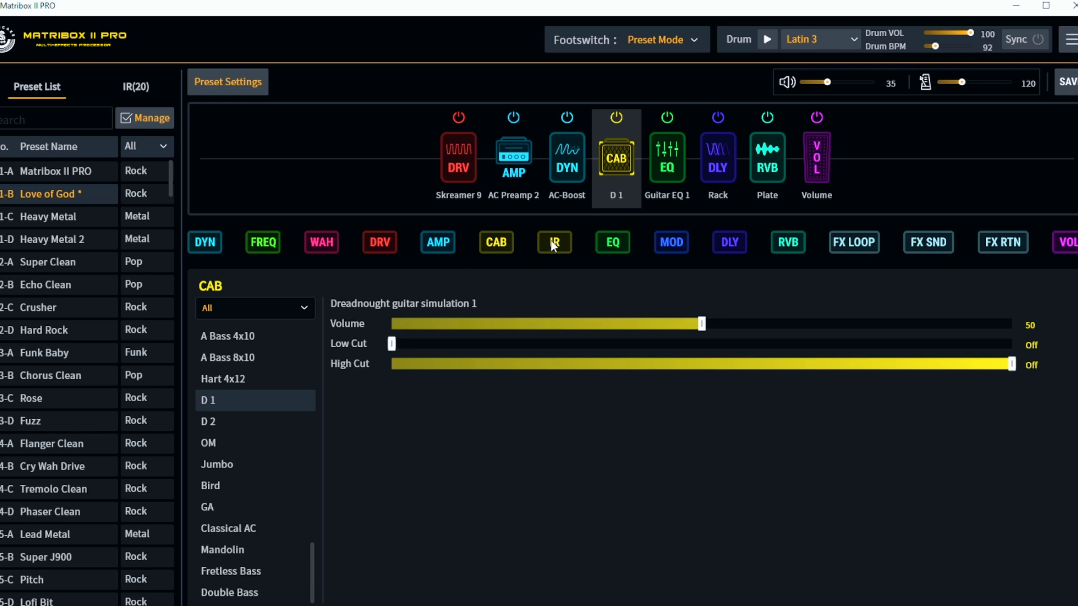
# - Add an IR module right after the D 1 cabinet, look over the user IR slots and view the equalizer's settings
pyautogui.moveTo(547, 247); pyautogui.dragTo(608, 153)
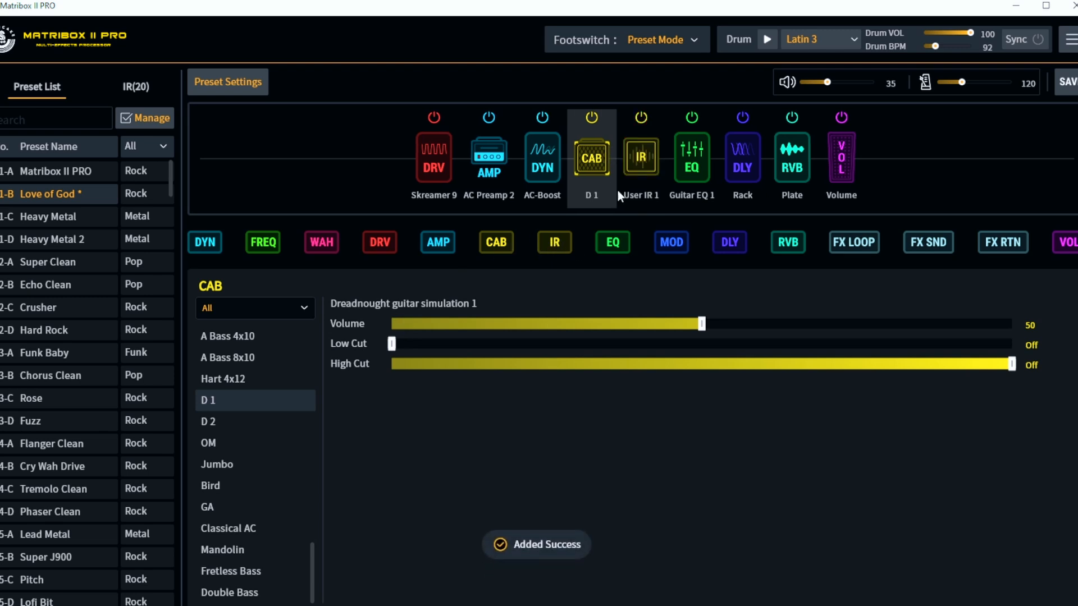
pyautogui.click(641, 154)
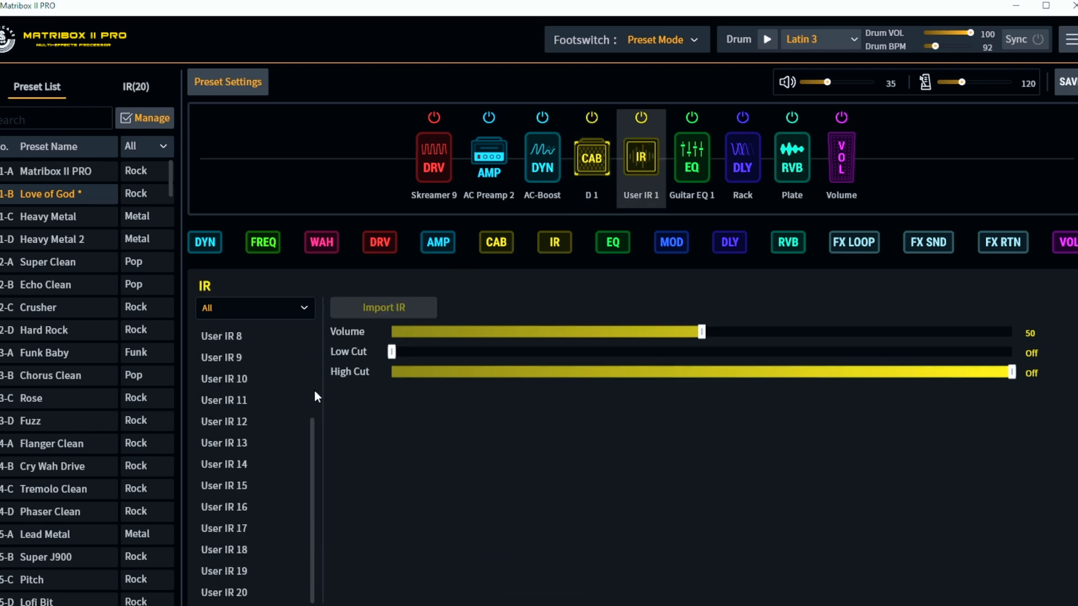
pyautogui.moveTo(312, 433); pyautogui.dragTo(311, 335)
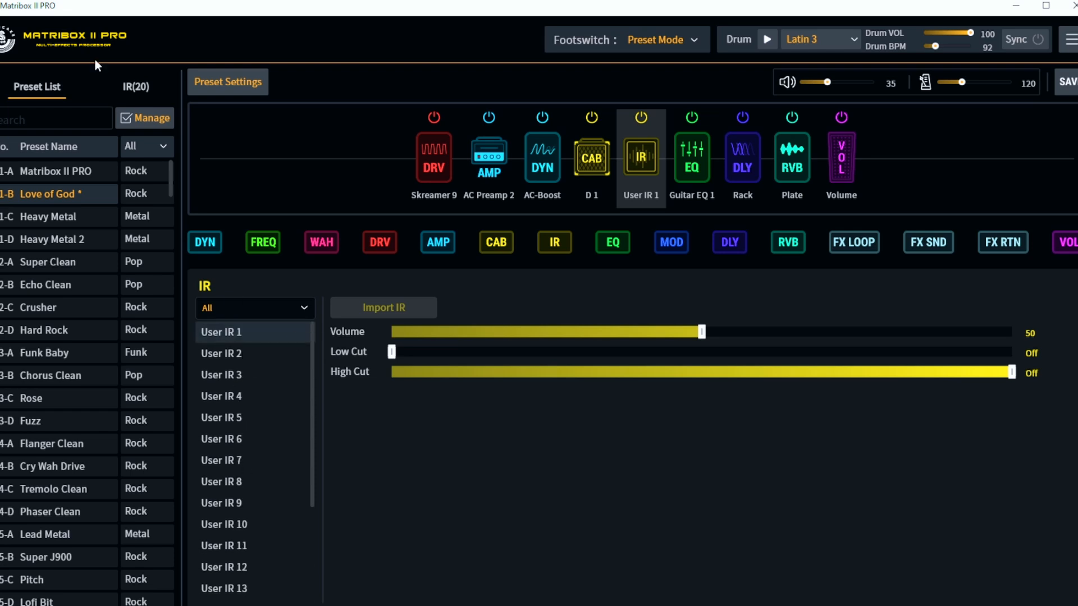
pyautogui.click(136, 85)
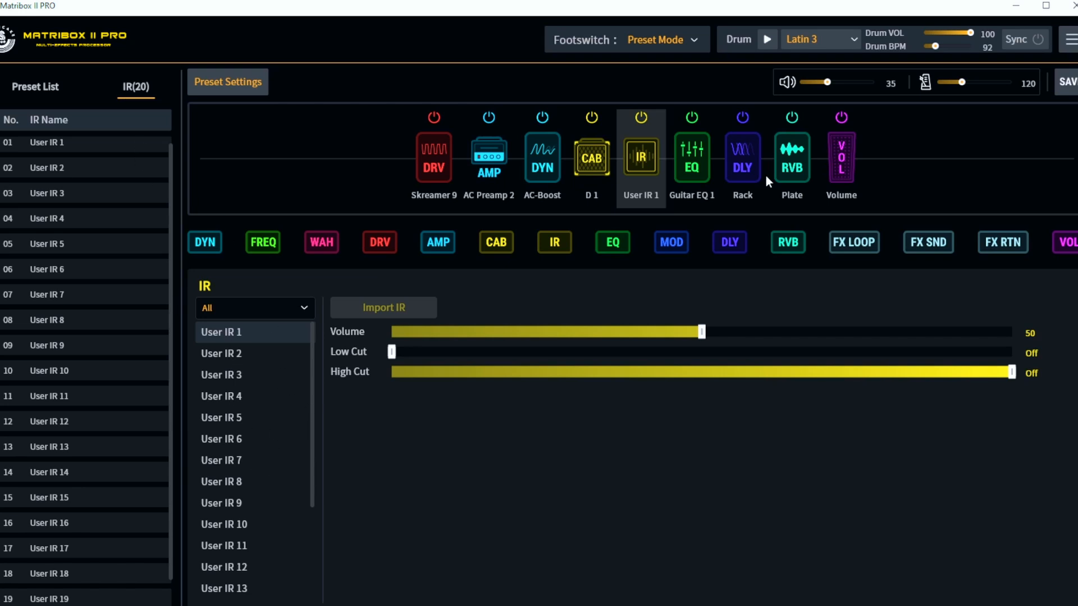
pyautogui.click(694, 163)
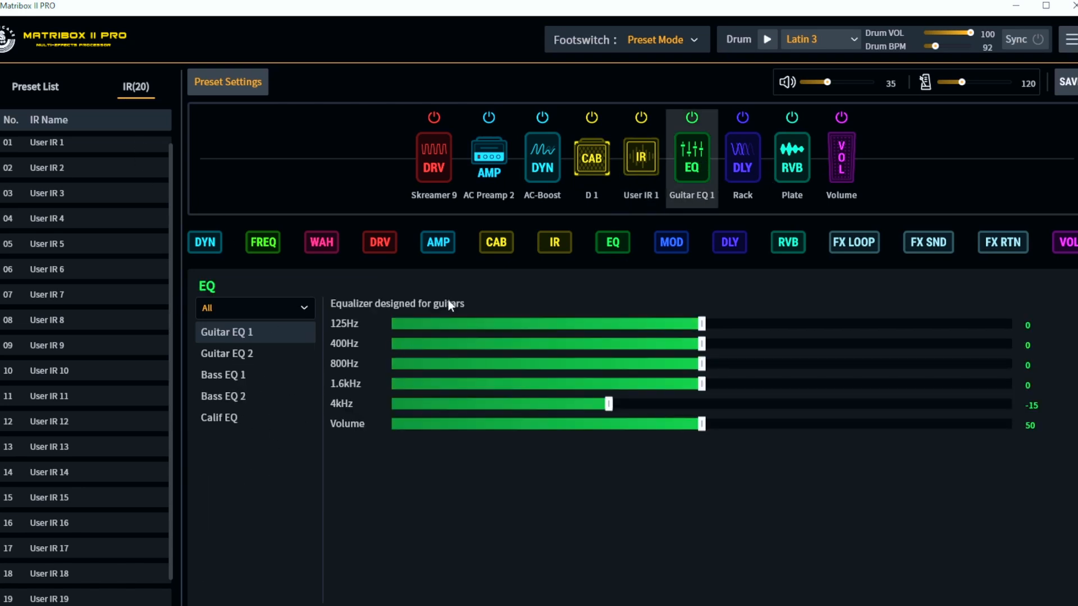
# - Set the delay module to Reverse after trying BBD and Ring, and set the reverb module to Shimmer
pyautogui.click(755, 165)
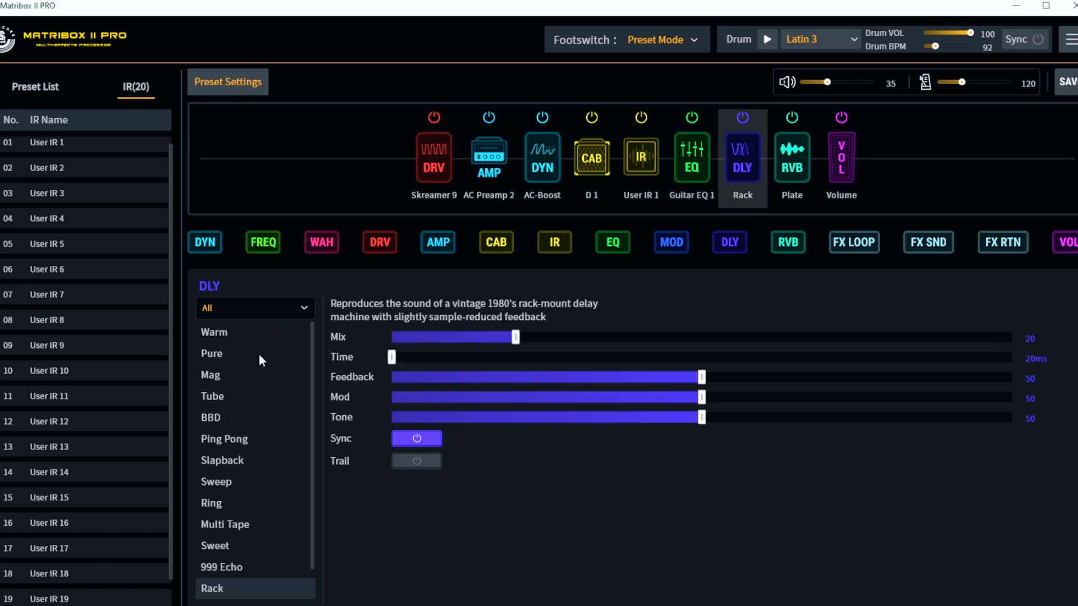
pyautogui.scroll(-2, 311, 348)
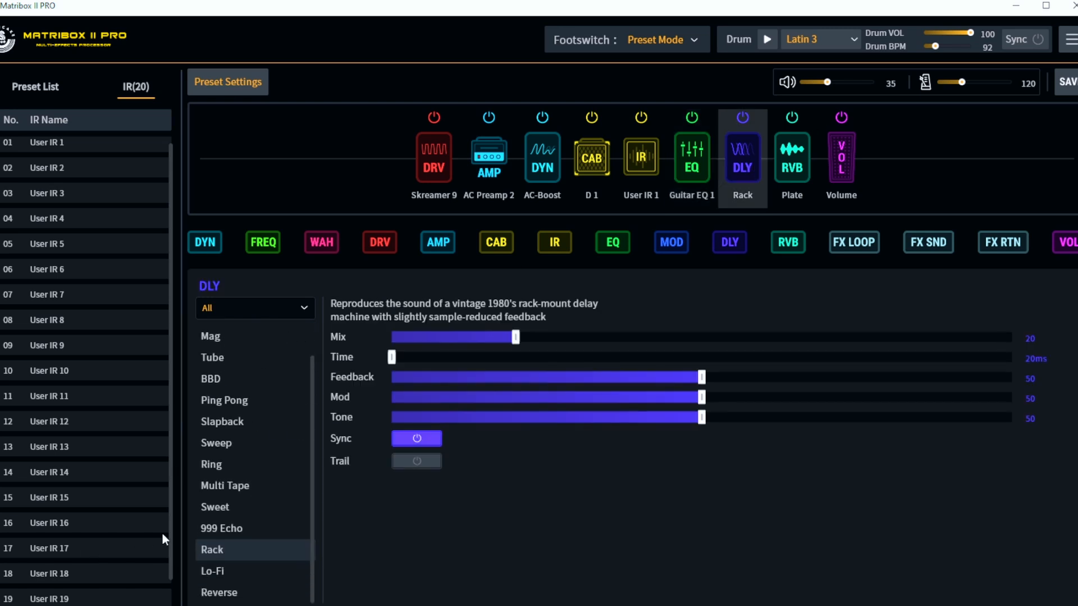
pyautogui.click(212, 486)
pyautogui.click(248, 385)
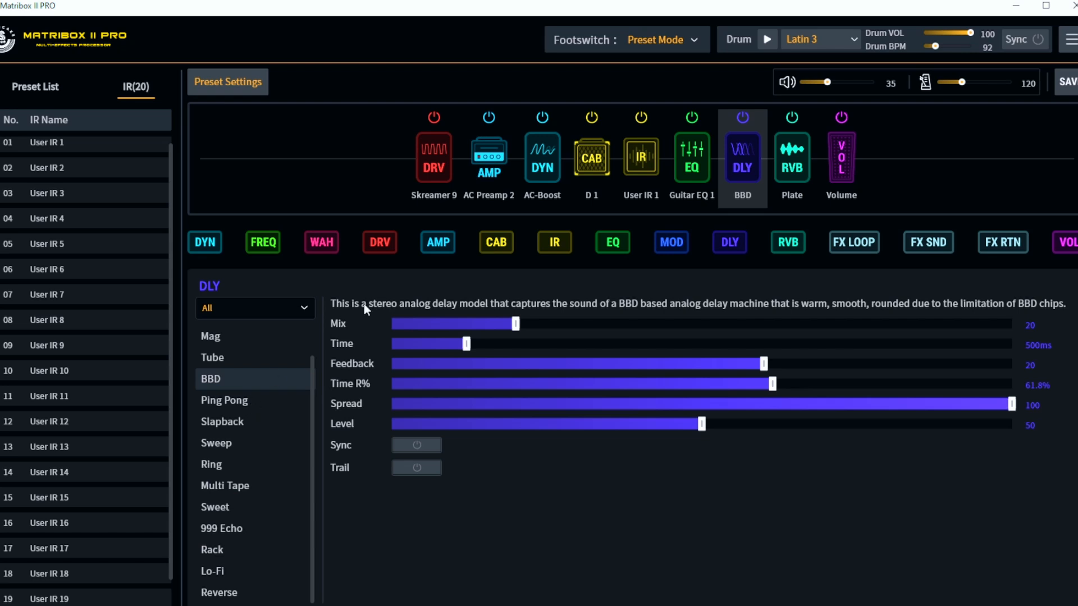
pyautogui.click(223, 463)
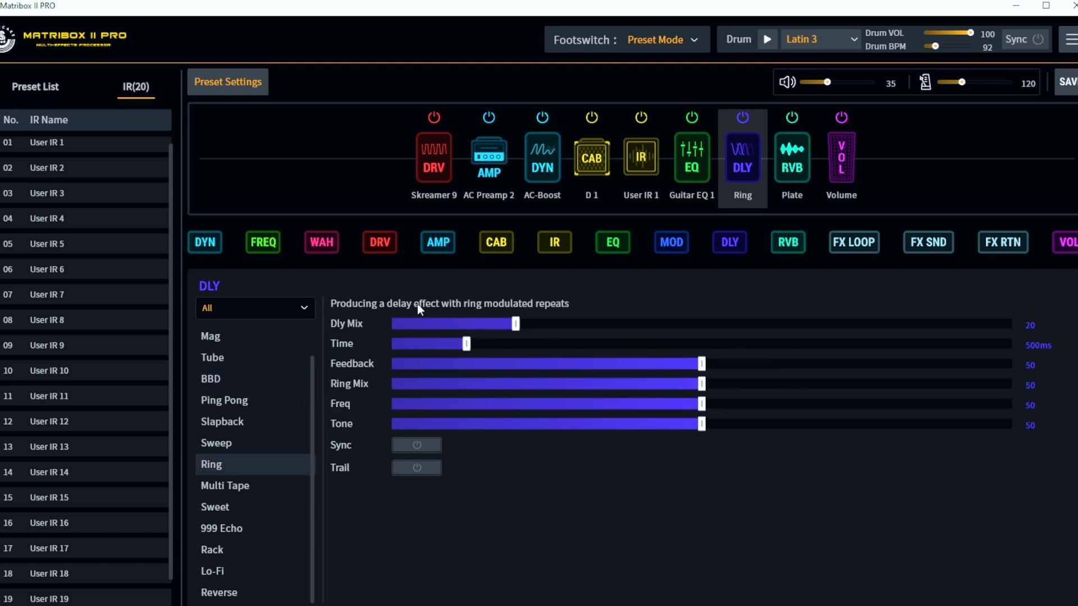
pyautogui.click(257, 592)
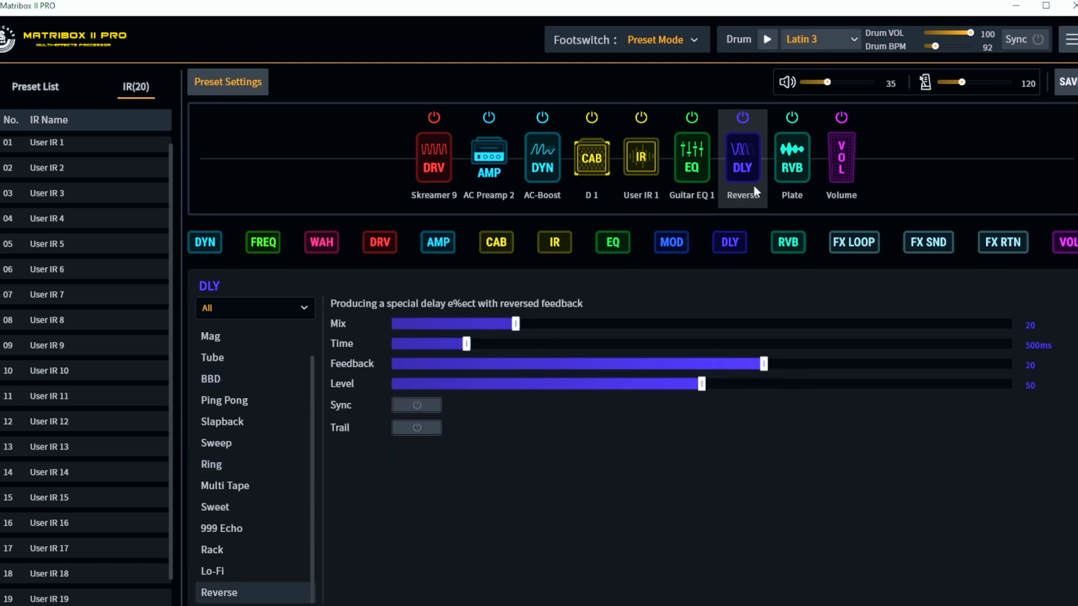
pyautogui.click(786, 171)
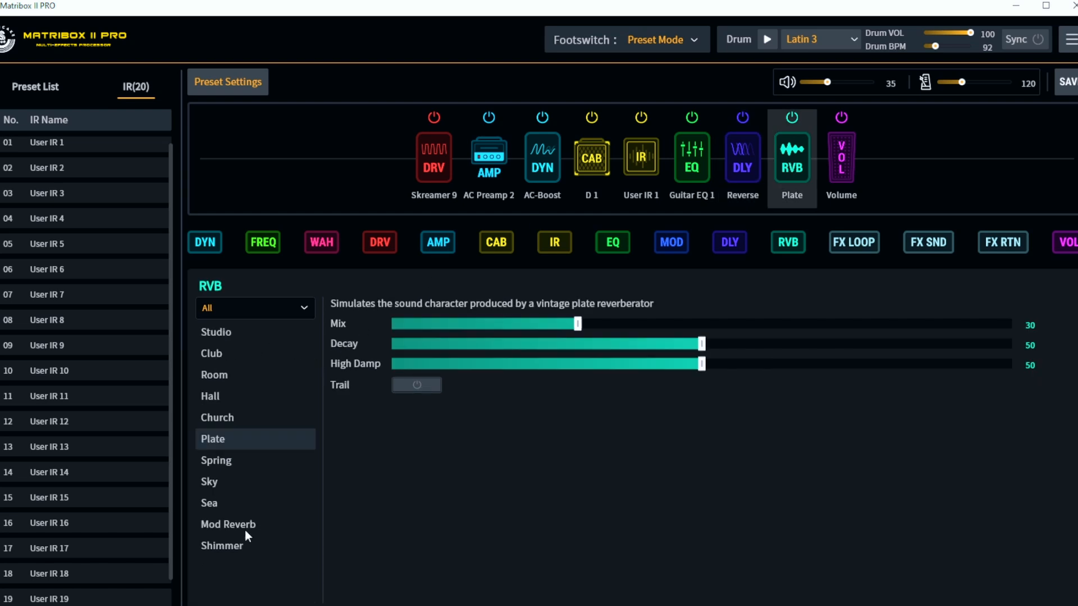
pyautogui.click(234, 546)
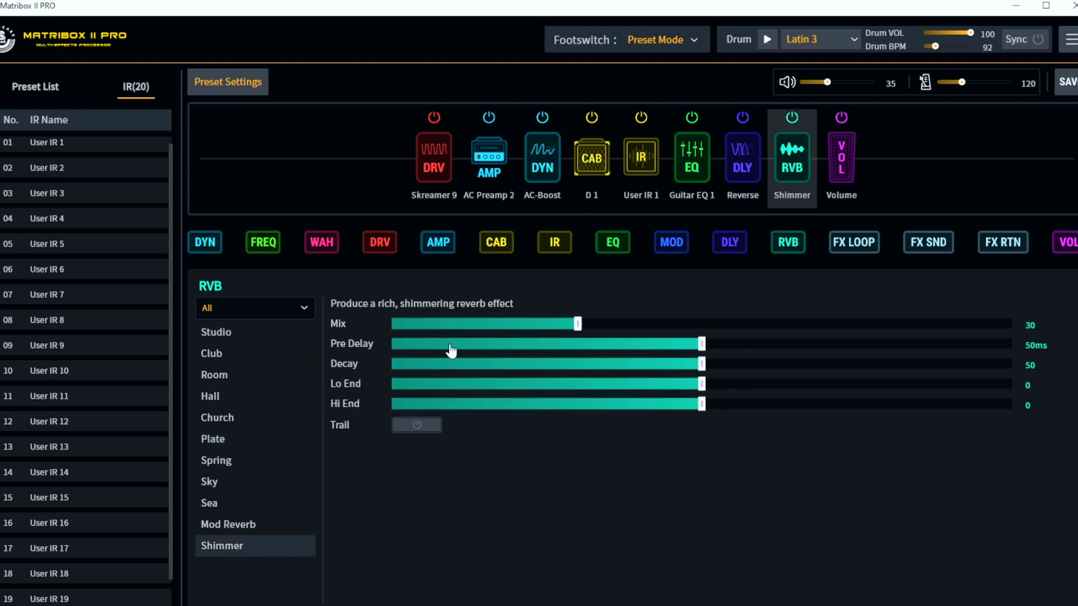
# - Move the Volume module between the Skreamer 9 drive and the amp, and add a Voks Wah module at the start of the chain
pyautogui.click(843, 150)
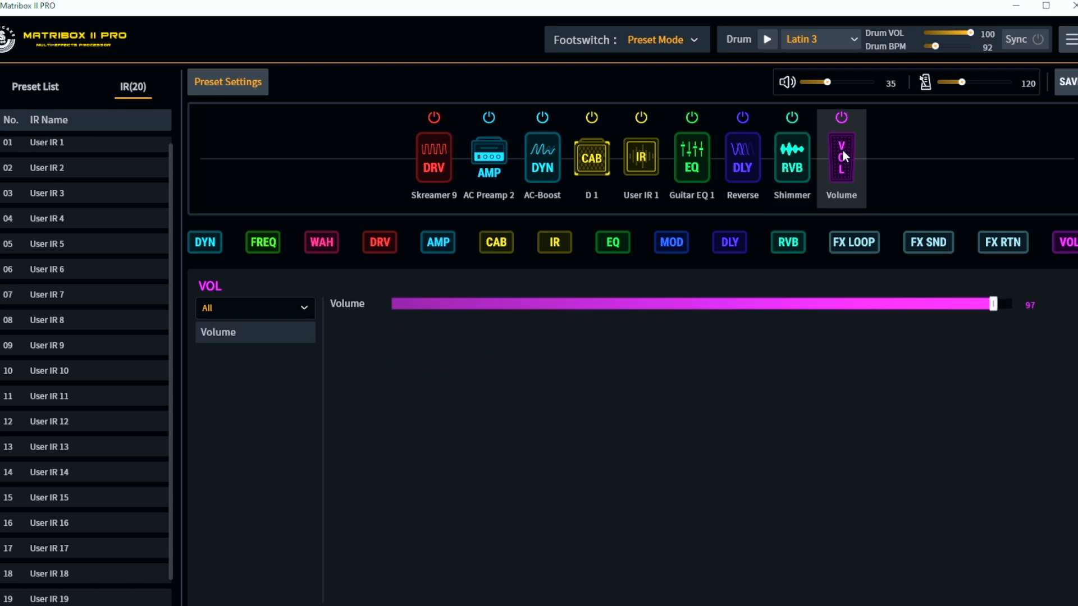
pyautogui.moveTo(841, 158); pyautogui.dragTo(459, 152)
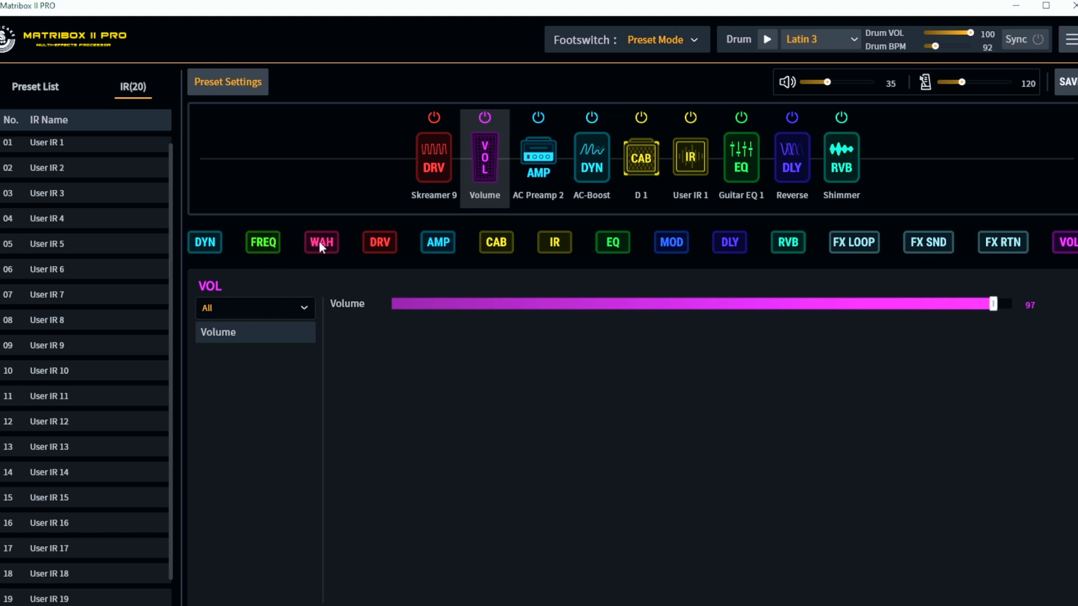
pyautogui.moveTo(329, 247); pyautogui.dragTo(393, 167)
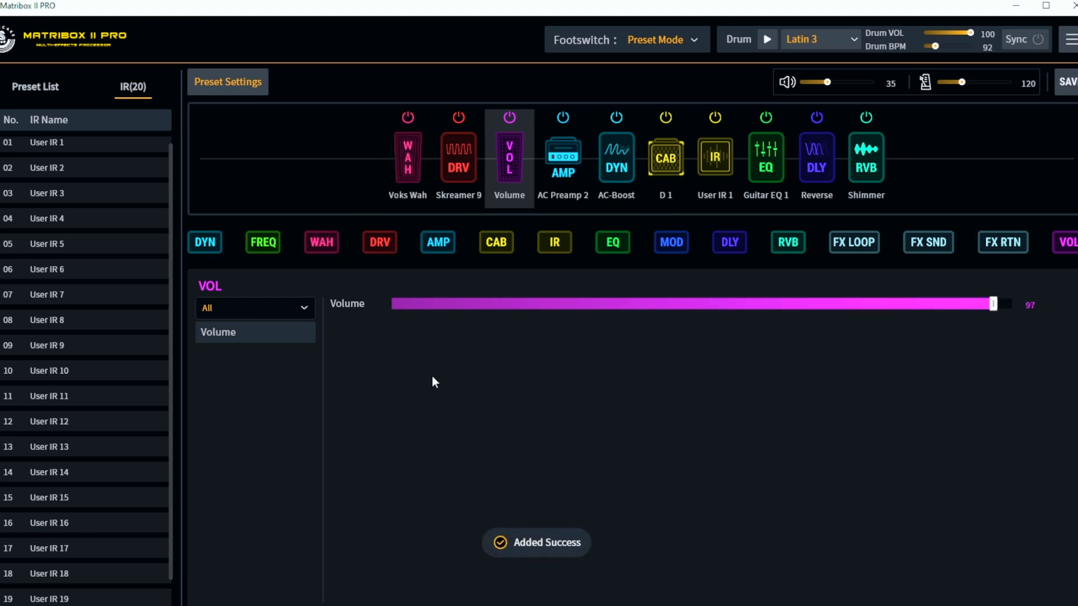
pyautogui.click(320, 243)
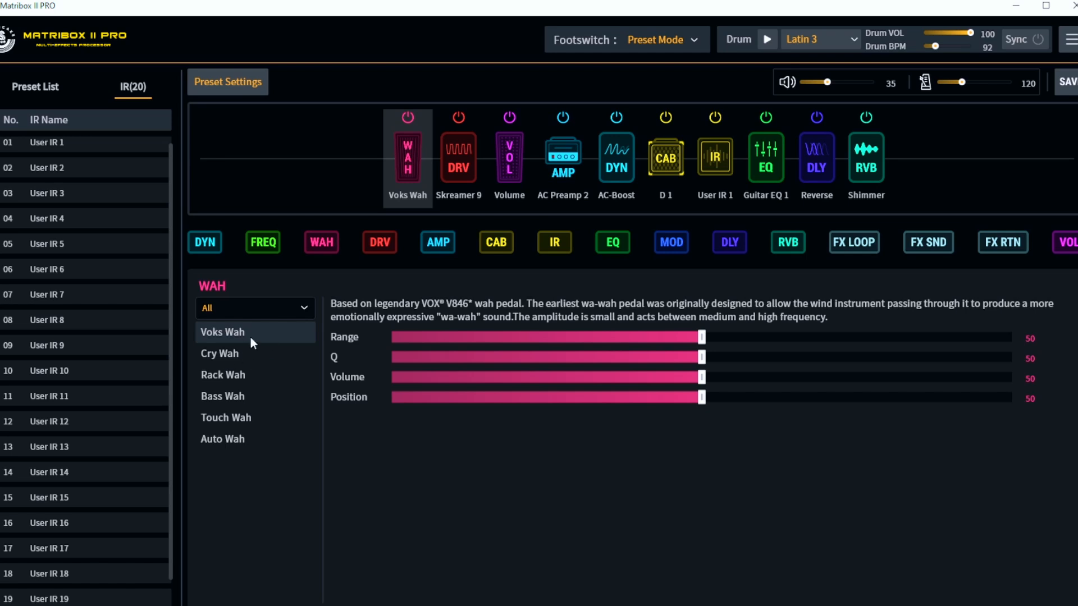
# - Add a Filter frequency module before the wah and an E-Chorus modulation module after the amp, and browse the modulation models
pyautogui.moveTo(263, 242); pyautogui.dragTo(343, 151)
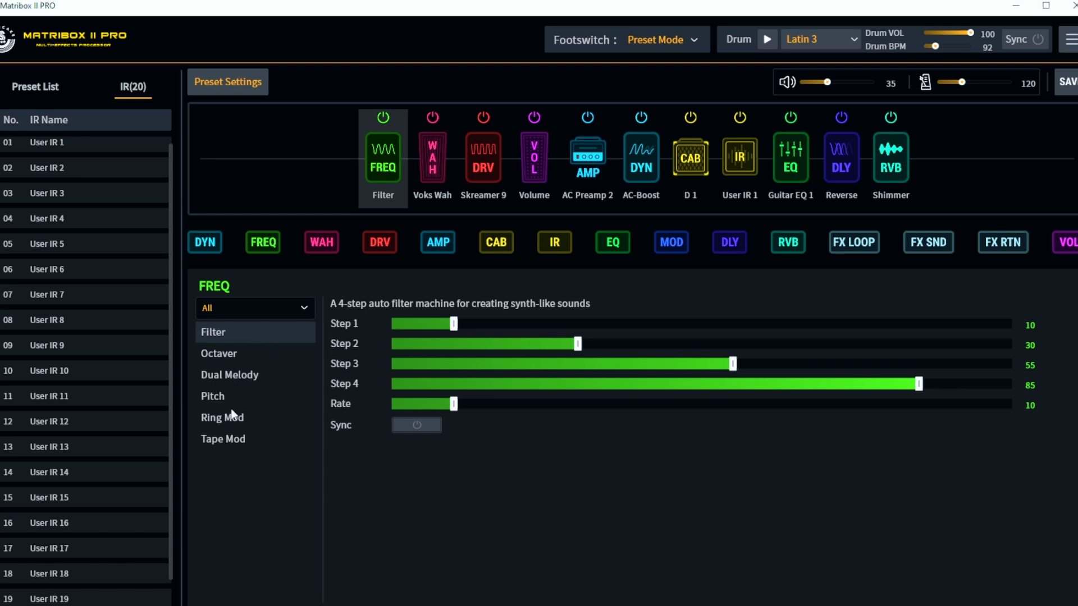
pyautogui.moveTo(671, 242); pyautogui.dragTo(608, 144)
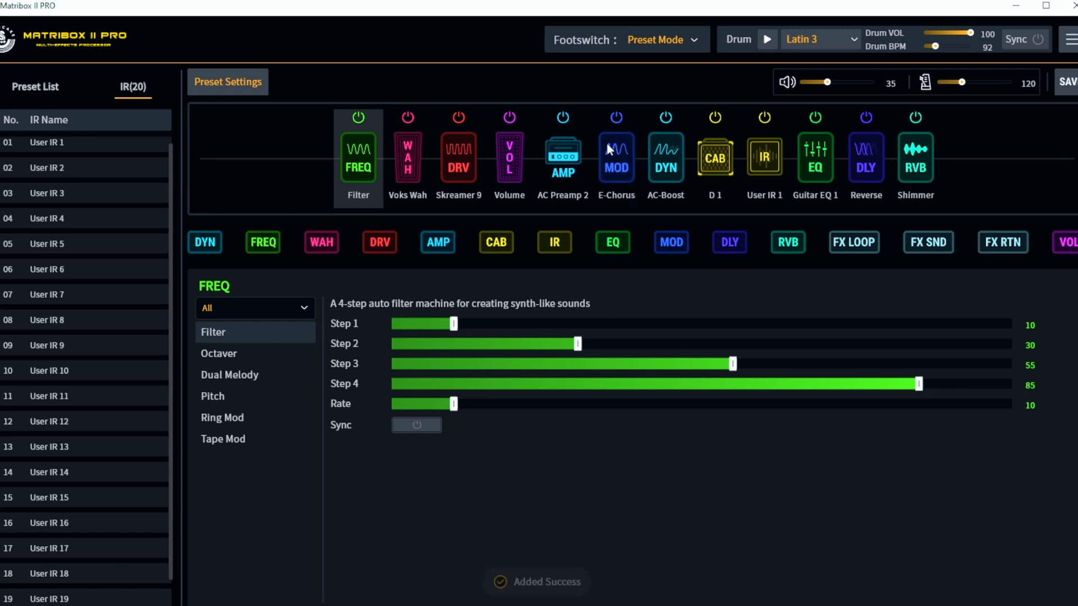
pyautogui.click(614, 167)
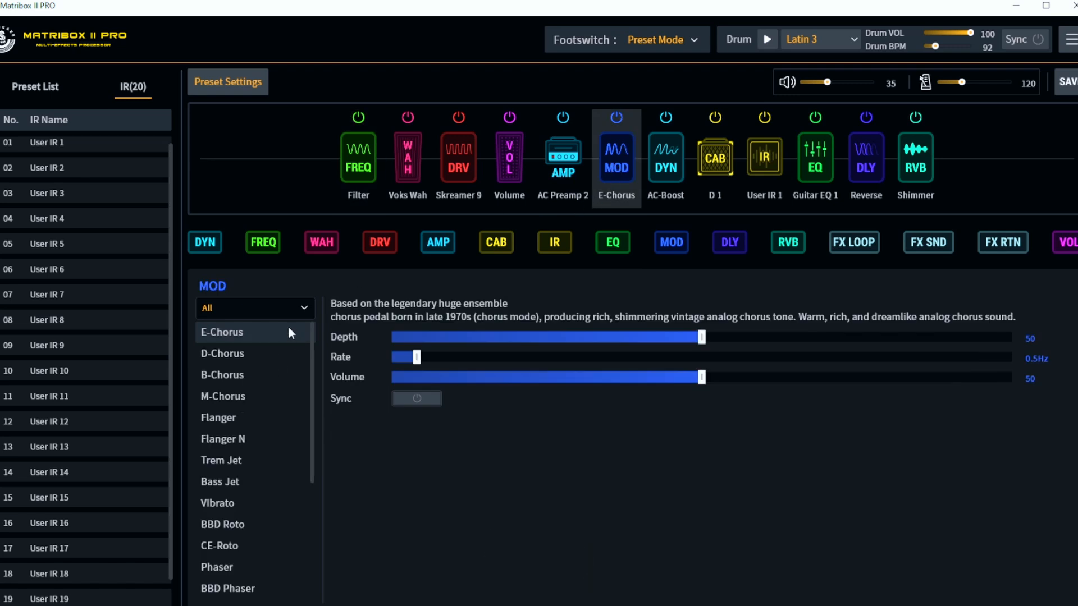
pyautogui.scroll(-3, 312, 389)
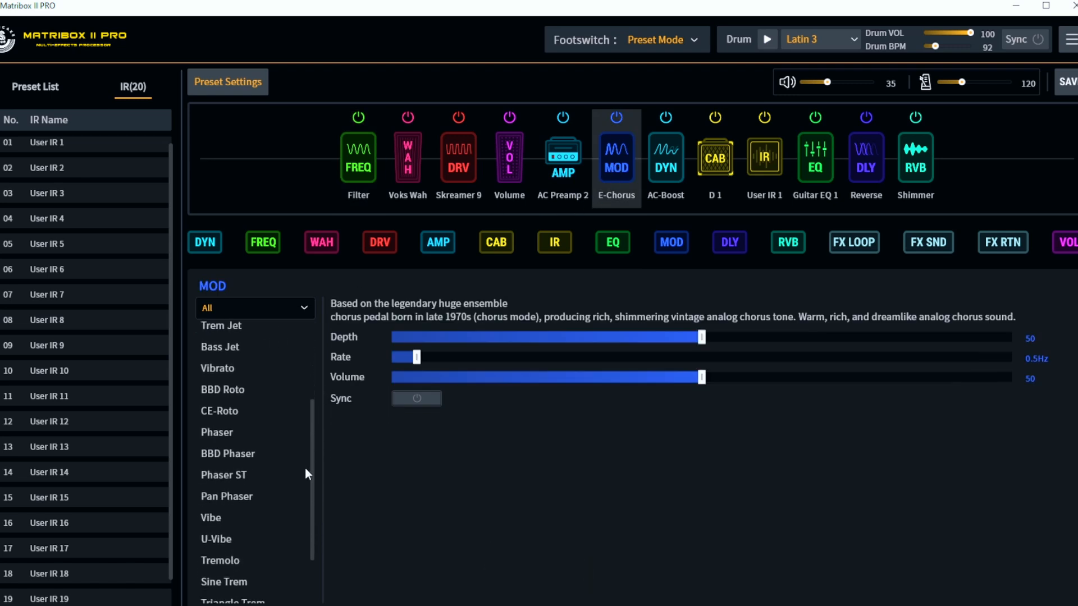
pyautogui.moveTo(302, 508); pyautogui.dragTo(303, 529)
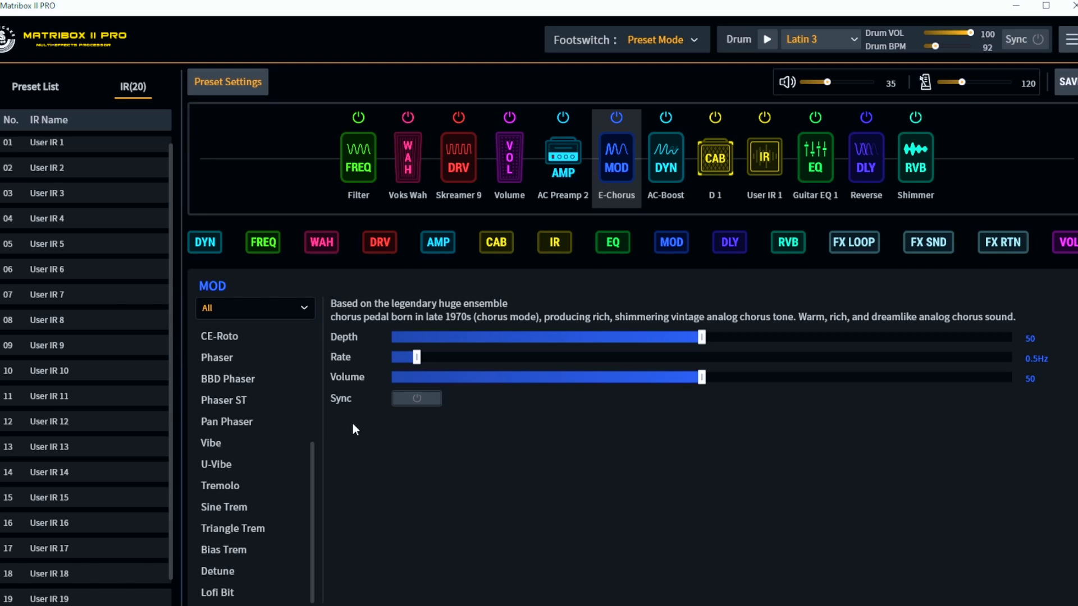
# - Delete the E-Chorus modulation module and the Filter frequency module from the chain
pyautogui.moveTo(935, 248); pyautogui.dragTo(742, 150)
pyautogui.rightClick(614, 163)
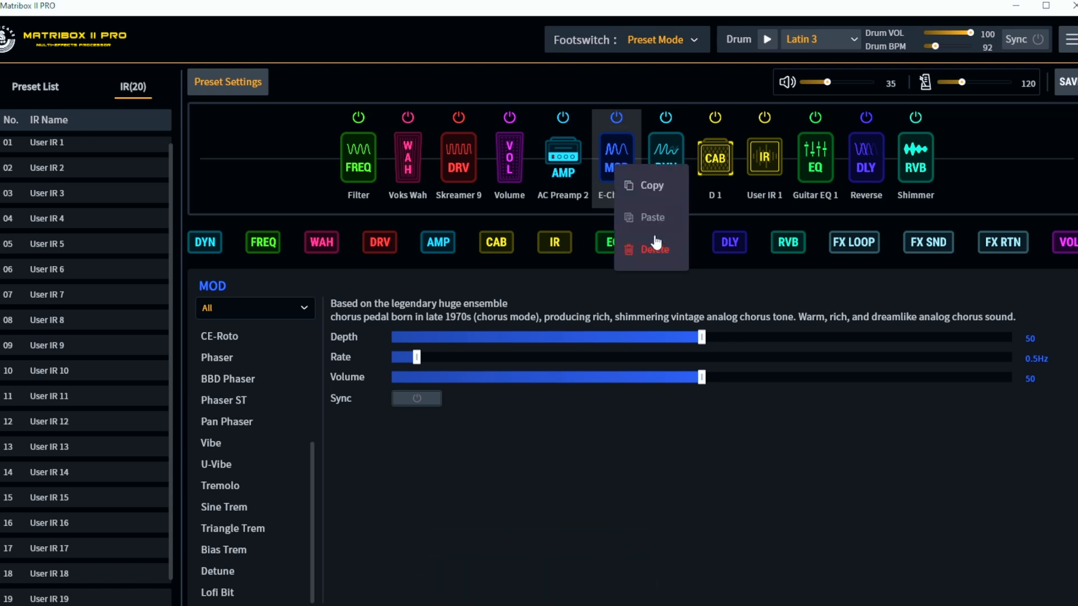
pyautogui.click(654, 247)
pyautogui.rightClick(392, 171)
pyautogui.click(426, 249)
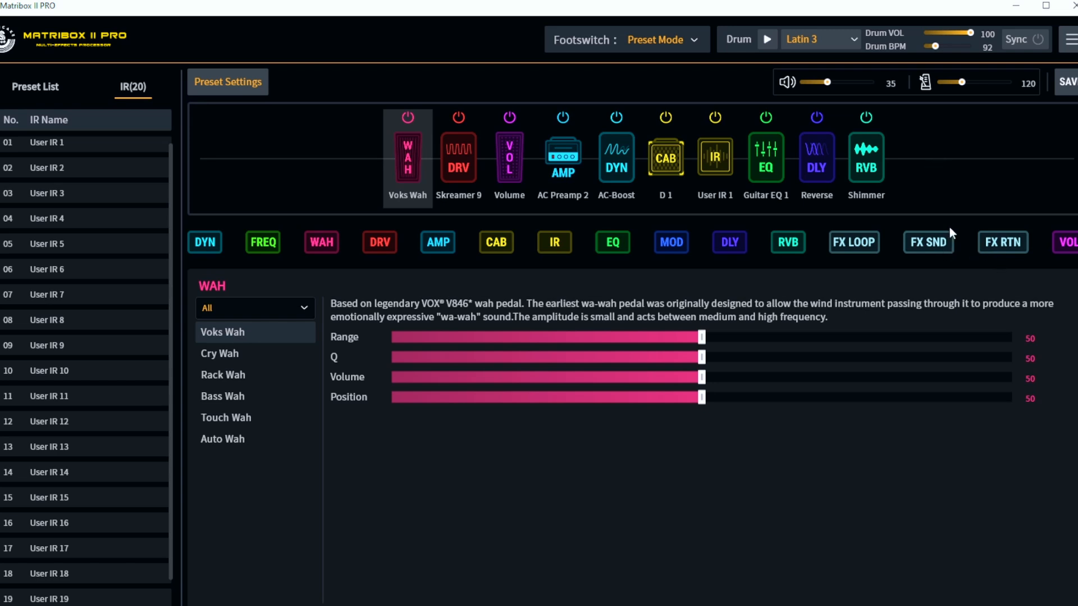
# - Add an FX send before the AC-Boost module and an FX return after it, and view the settings of both
pyautogui.moveTo(936, 247); pyautogui.dragTo(624, 177)
pyautogui.moveTo(984, 247); pyautogui.dragTo(663, 144)
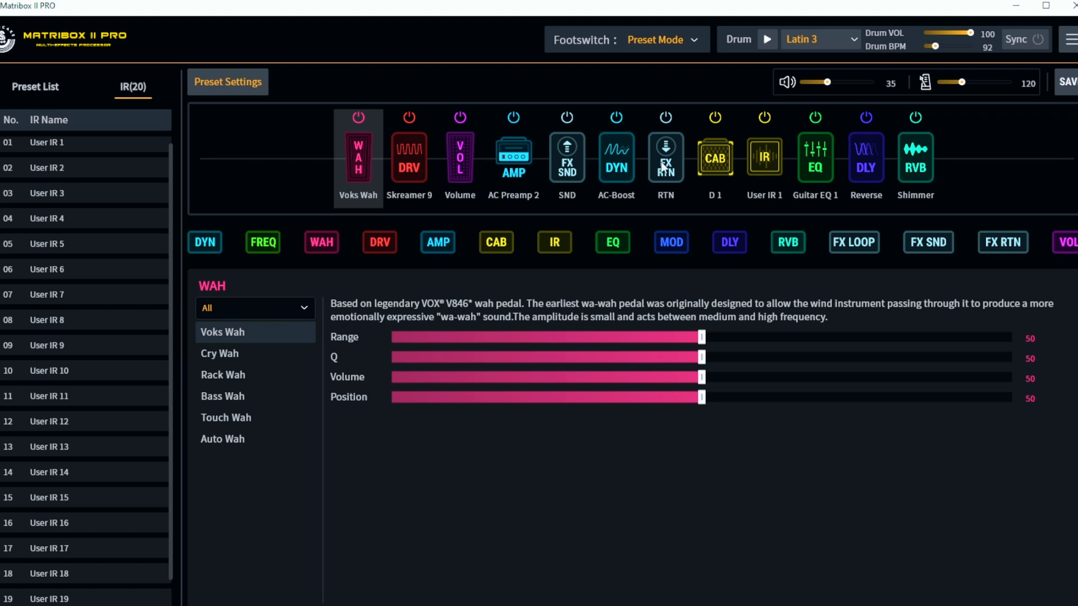
pyautogui.click(573, 165)
pyautogui.click(673, 159)
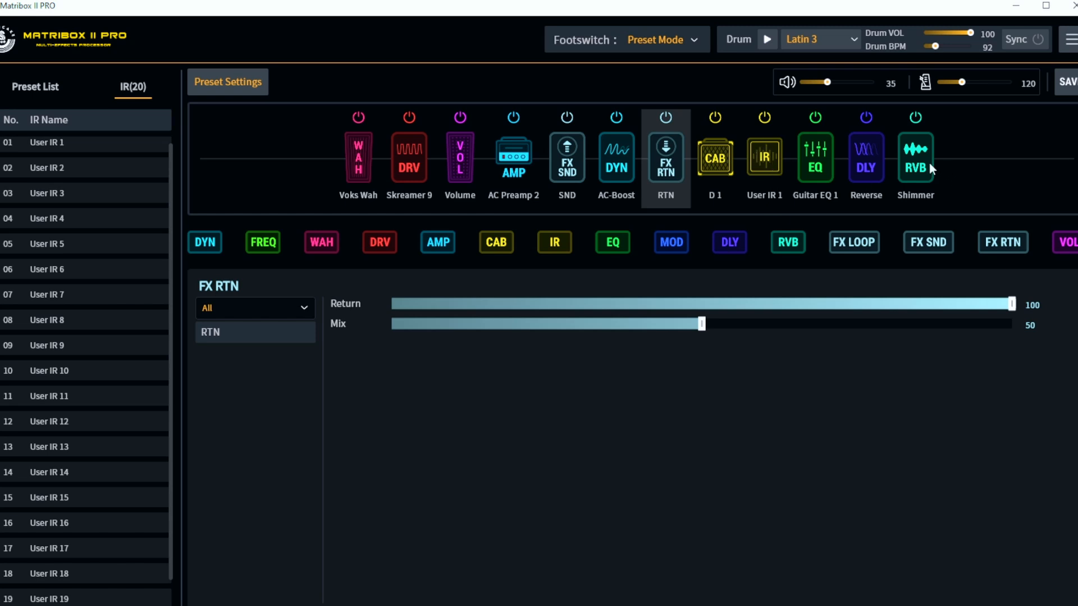
# - Replace the FX send and return with an FX Loop module after AC-Boost, and delete the FX Loop module
pyautogui.click(854, 242)
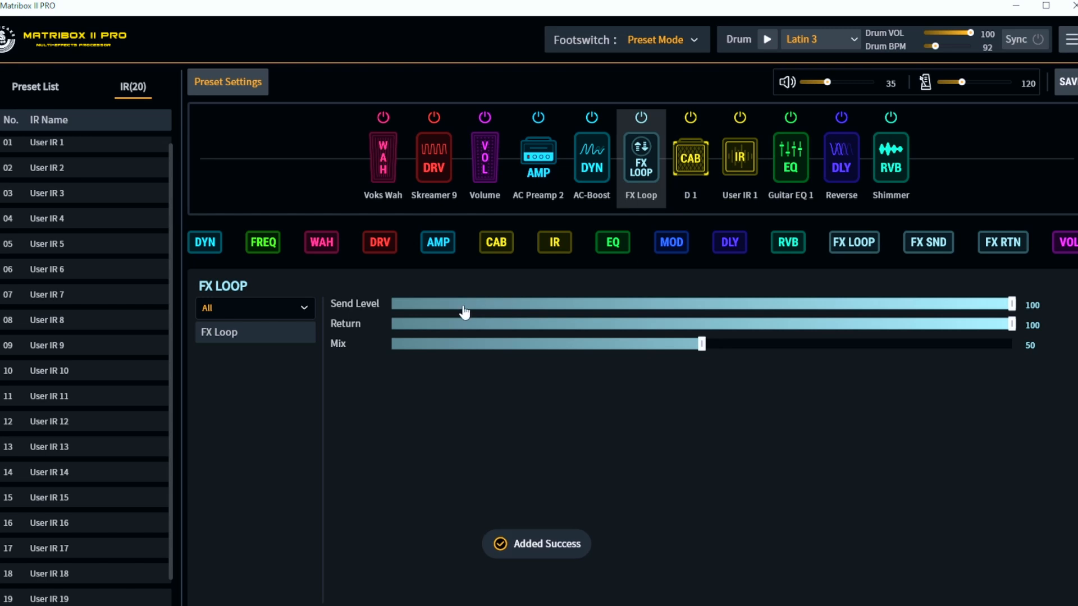
pyautogui.rightClick(642, 164)
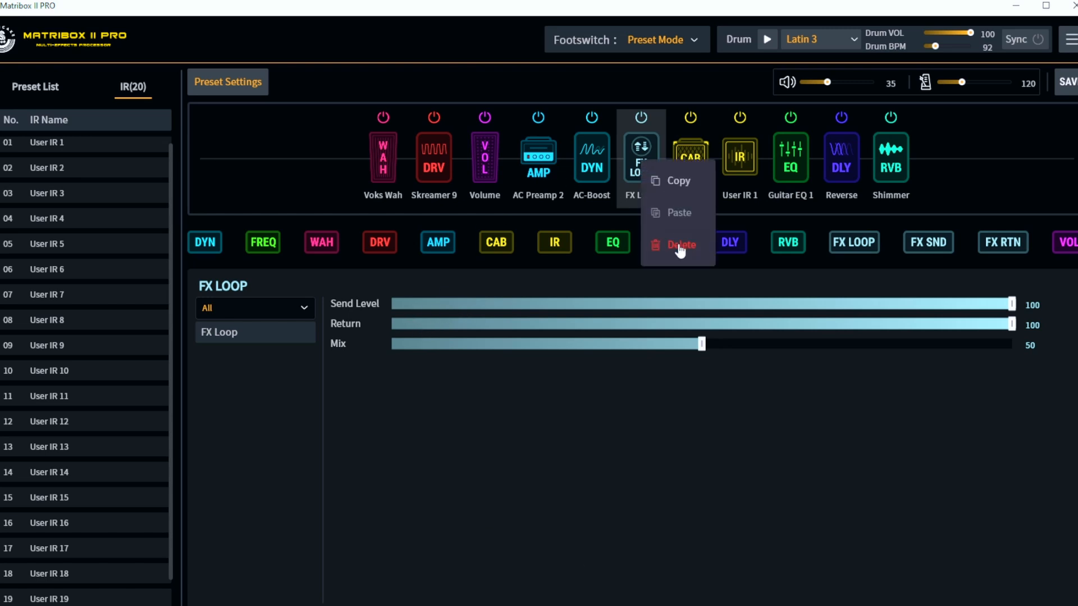
pyautogui.click(680, 251)
# - Set the output volume to 48 and the metronome tempo to 132
pyautogui.moveTo(827, 83); pyautogui.dragTo(837, 83)
pyautogui.moveTo(961, 82)
pyautogui.mouseDown()
pyautogui.moveTo(975, 84)
pyautogui.moveTo(966, 83)
pyautogui.mouseUp()
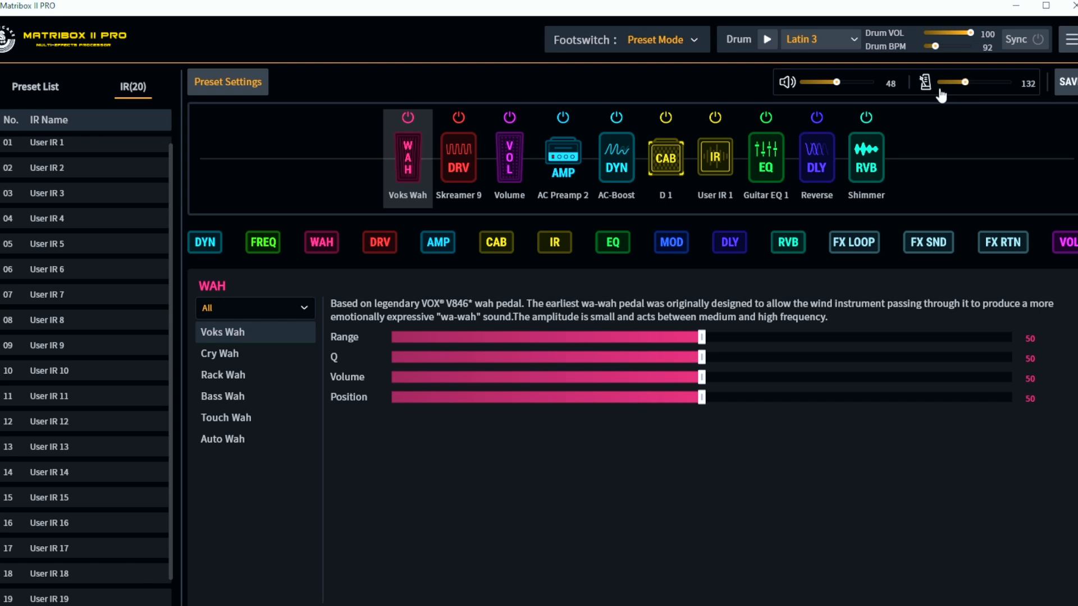
# - View the preset slots available for saving the current preset, and cancel the save
pyautogui.click(1071, 87)
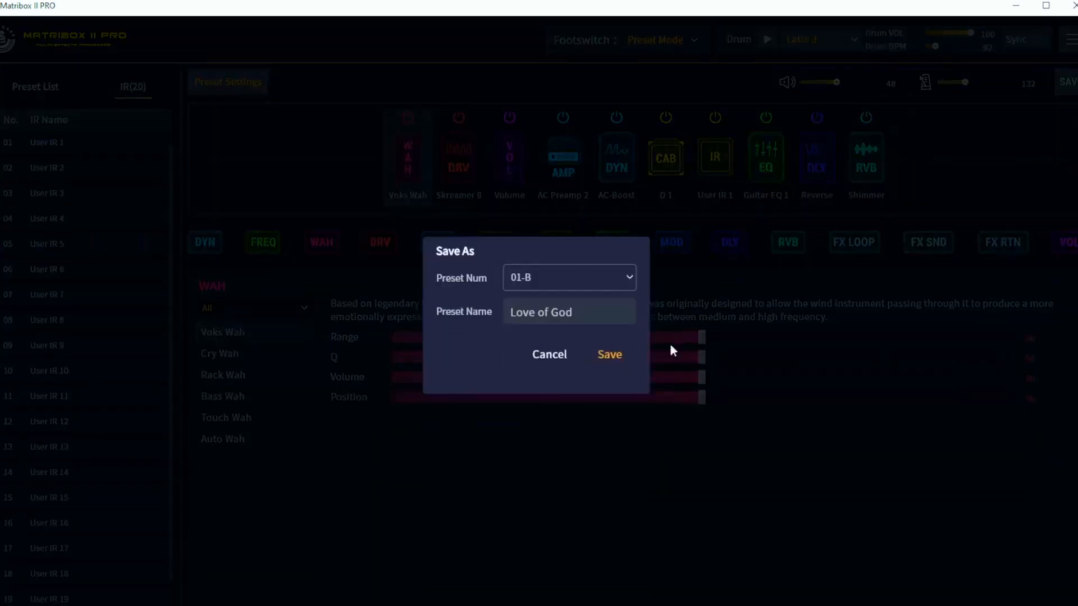
pyautogui.click(581, 294)
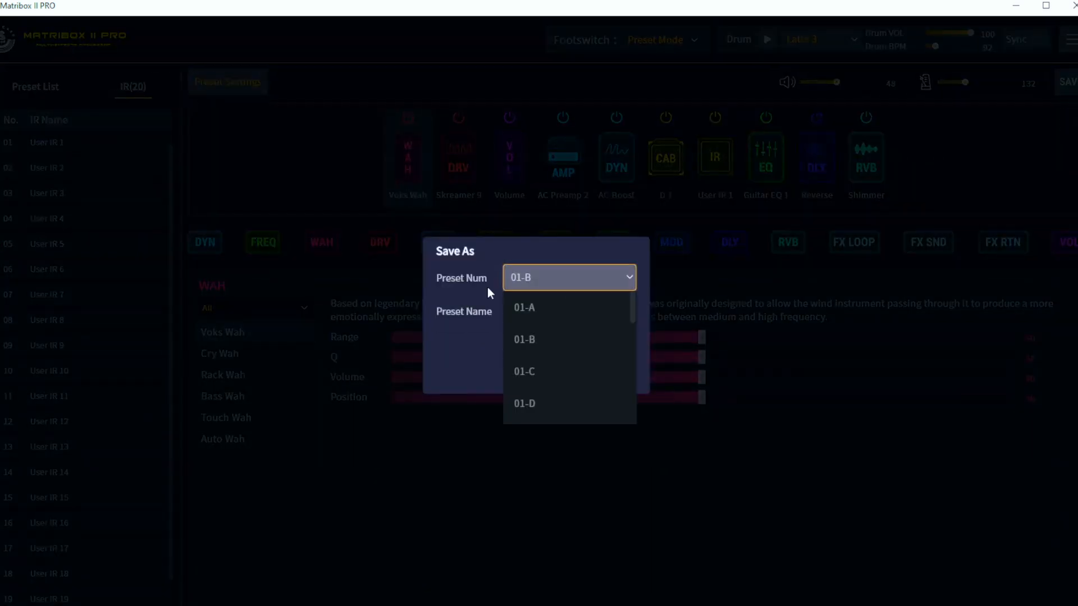
pyautogui.click(544, 363)
pyautogui.click(562, 357)
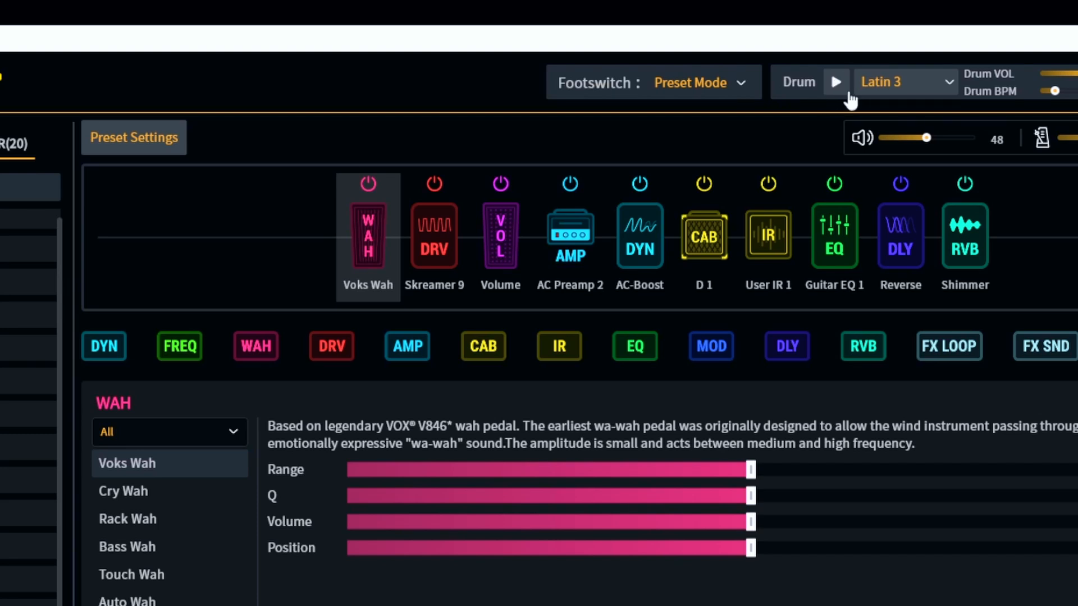
# - Browse the drum style categories and the rhythms offered under Rock
pyautogui.click(898, 82)
pyautogui.moveTo(932, 252)
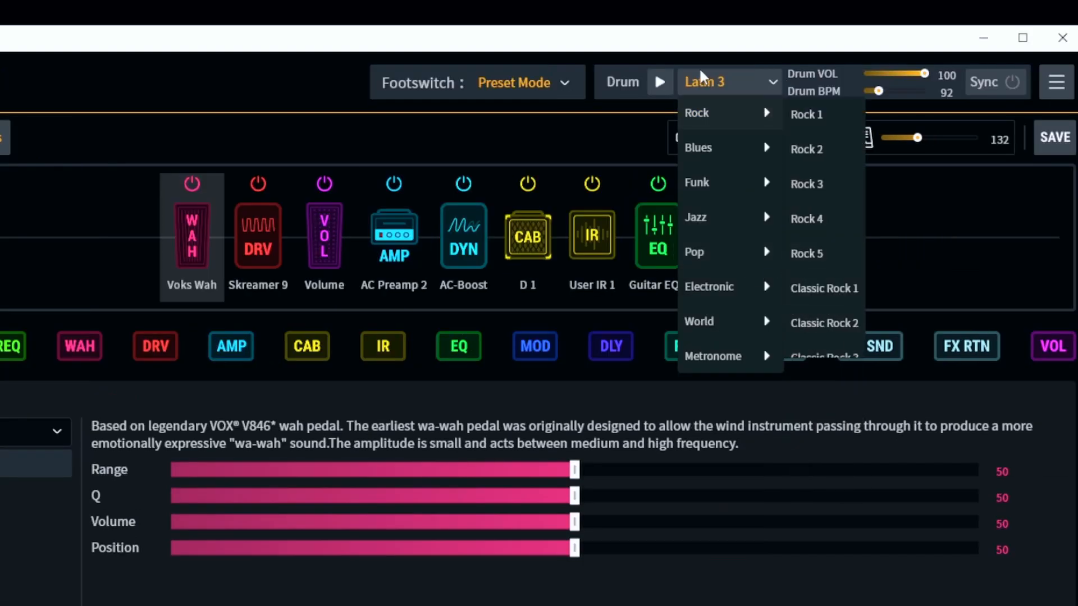
pyautogui.click(759, 84)
# - Set the drum BPM to 118 and sync the drum tempo with the metronome tempo
pyautogui.moveTo(924, 74); pyautogui.dragTo(885, 97)
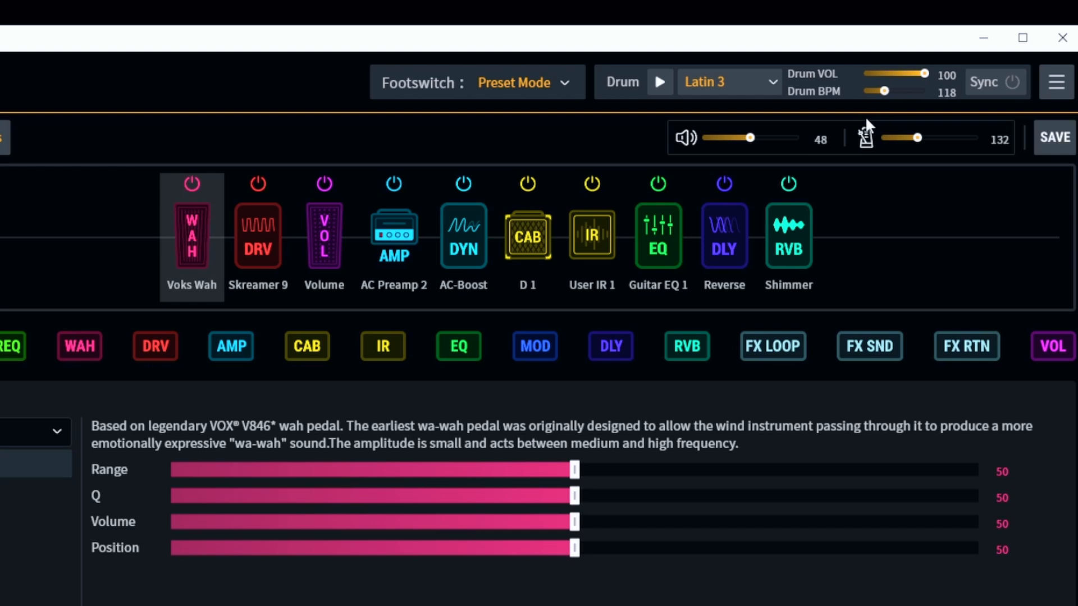
pyautogui.click(1011, 85)
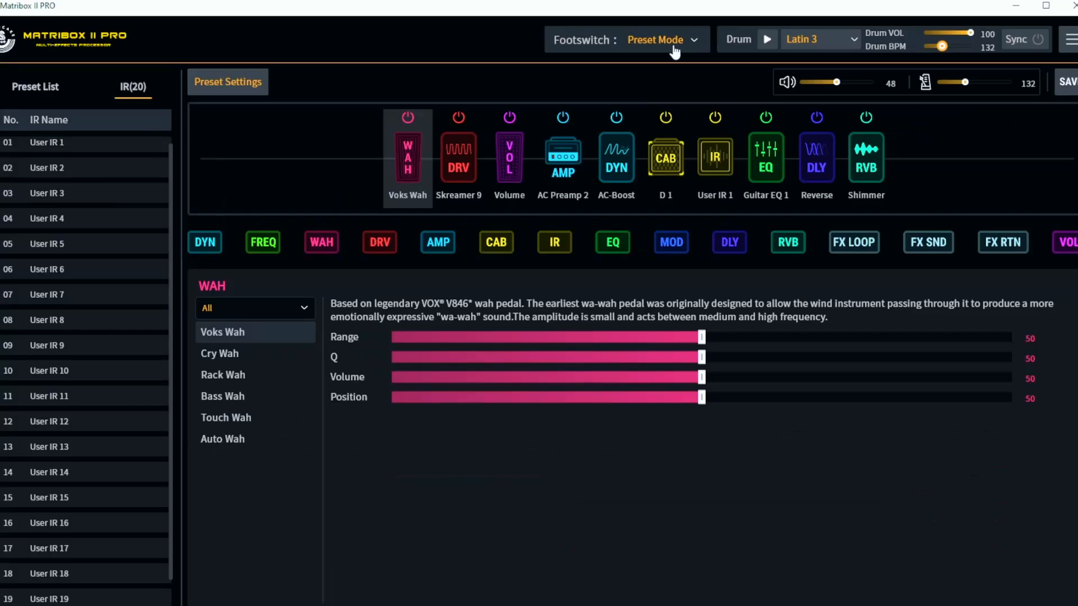
# - Switch the footswitch setting to Stomp Mode and return it to Preset Mode
pyautogui.click(540, 90)
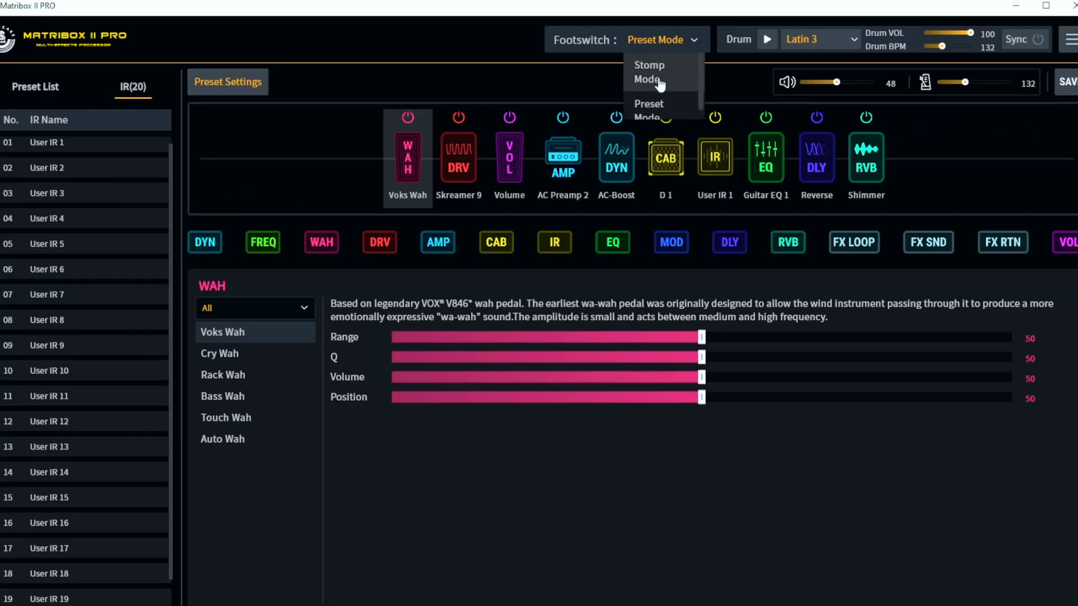
pyautogui.click(651, 73)
pyautogui.click(655, 41)
pyautogui.click(663, 107)
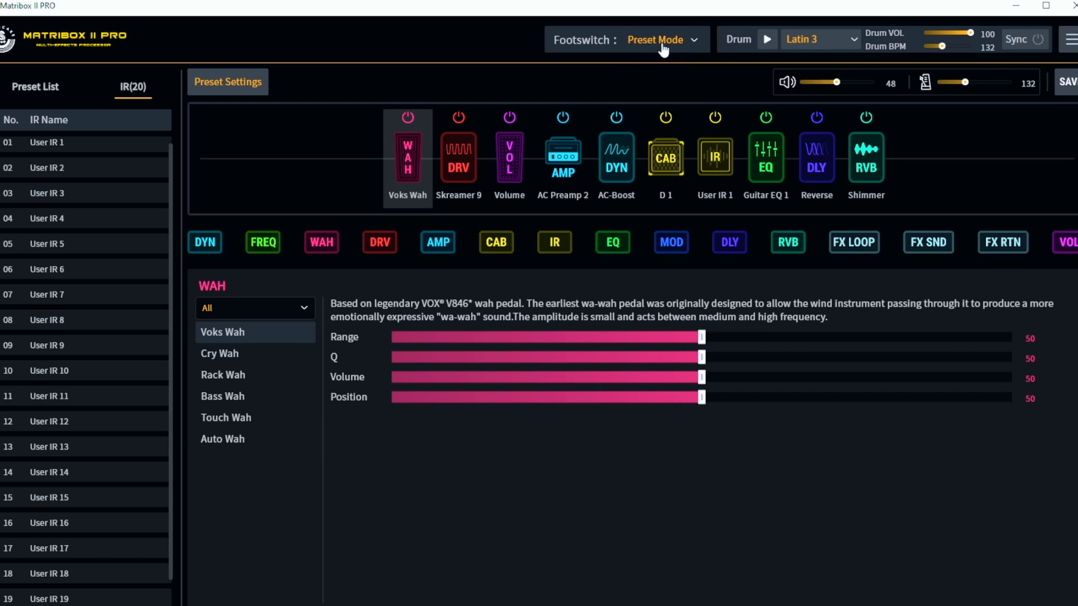
# - View the available languages and the Global EQ settings, and close the Global EQ window
pyautogui.click(1071, 40)
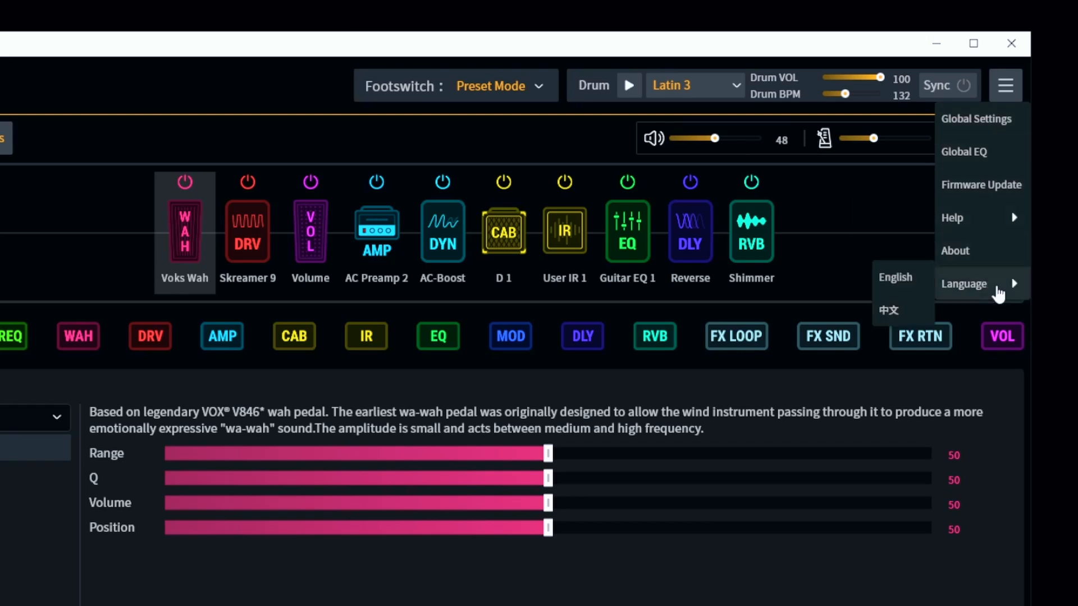
pyautogui.click(982, 128)
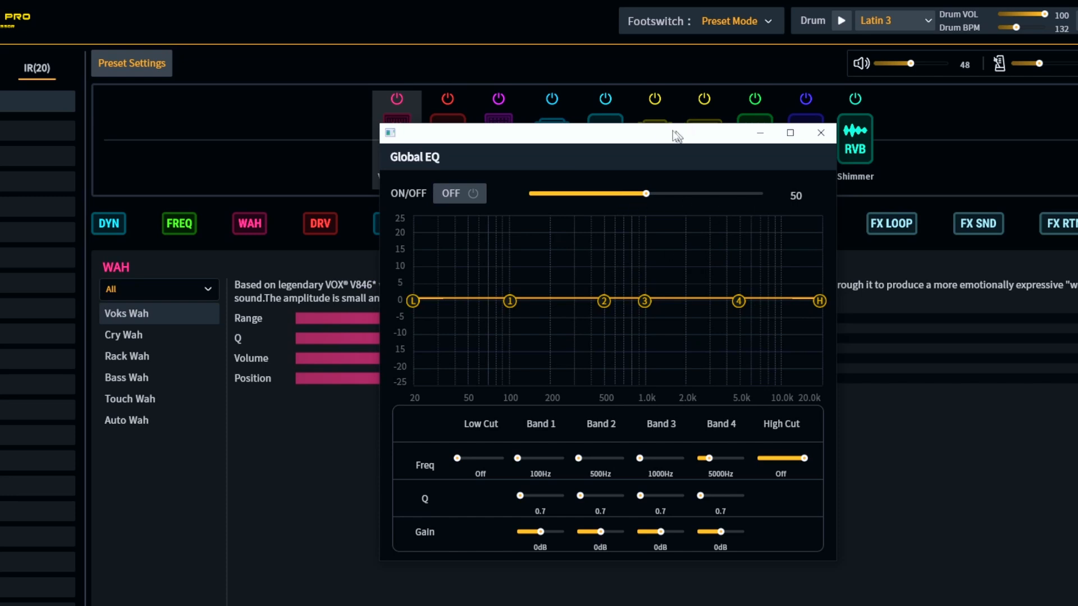
pyautogui.moveTo(672, 132); pyautogui.dragTo(625, 121)
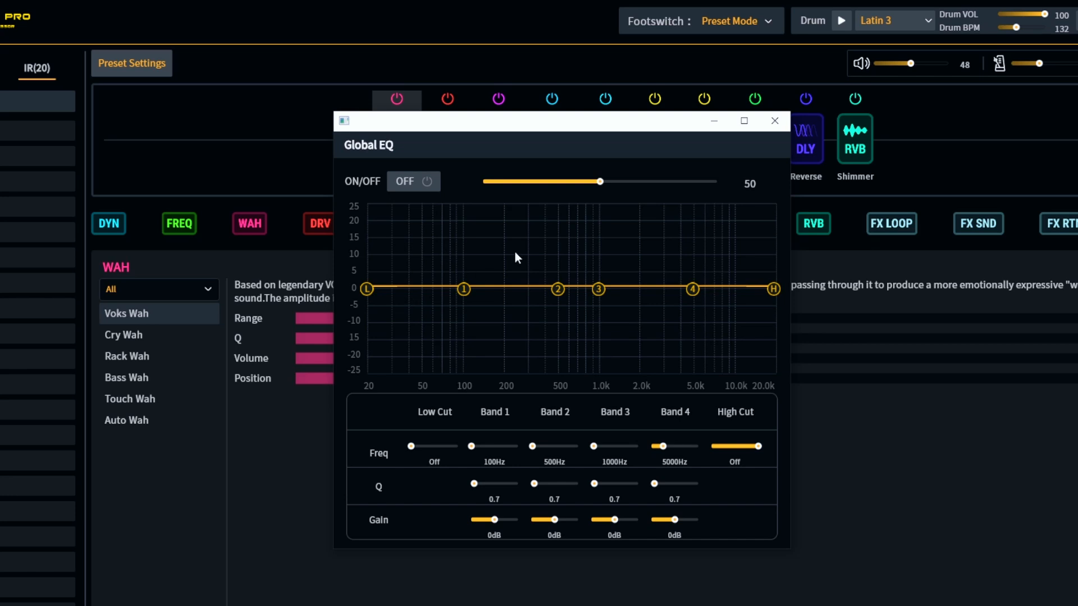
pyautogui.click(772, 123)
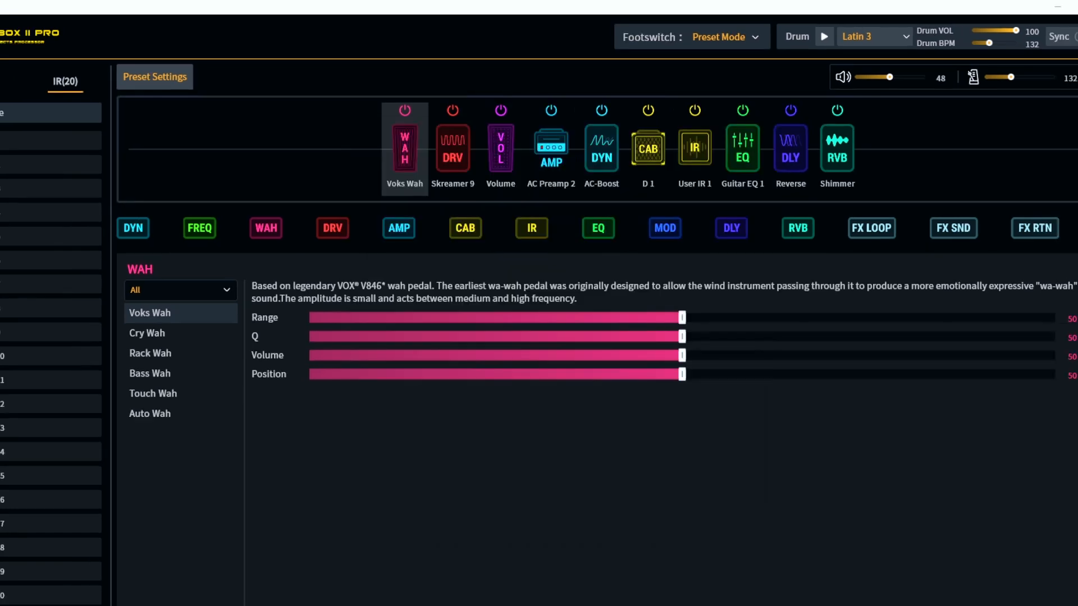
# - View the Firmware Update and About windows, closing each one
pyautogui.moveTo(68, 98); pyautogui.dragTo(661, 155)
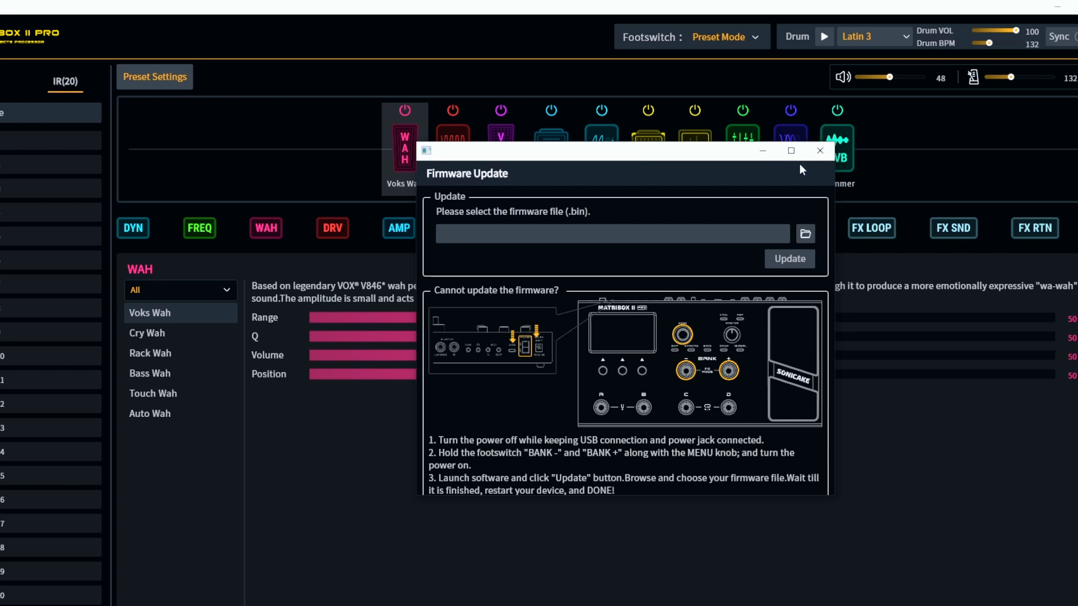
pyautogui.click(819, 150)
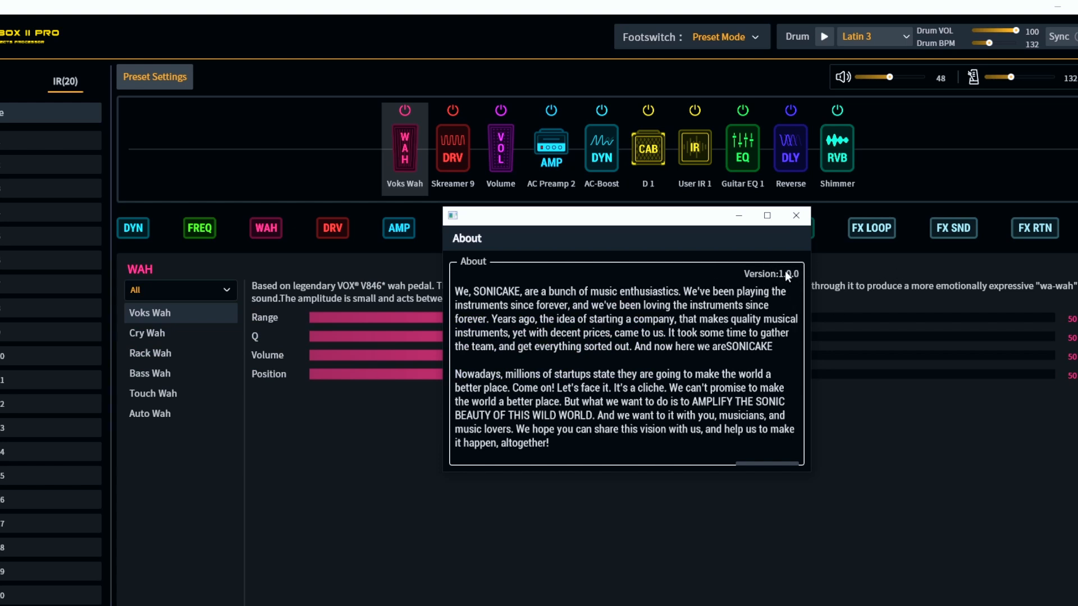
pyautogui.click(796, 215)
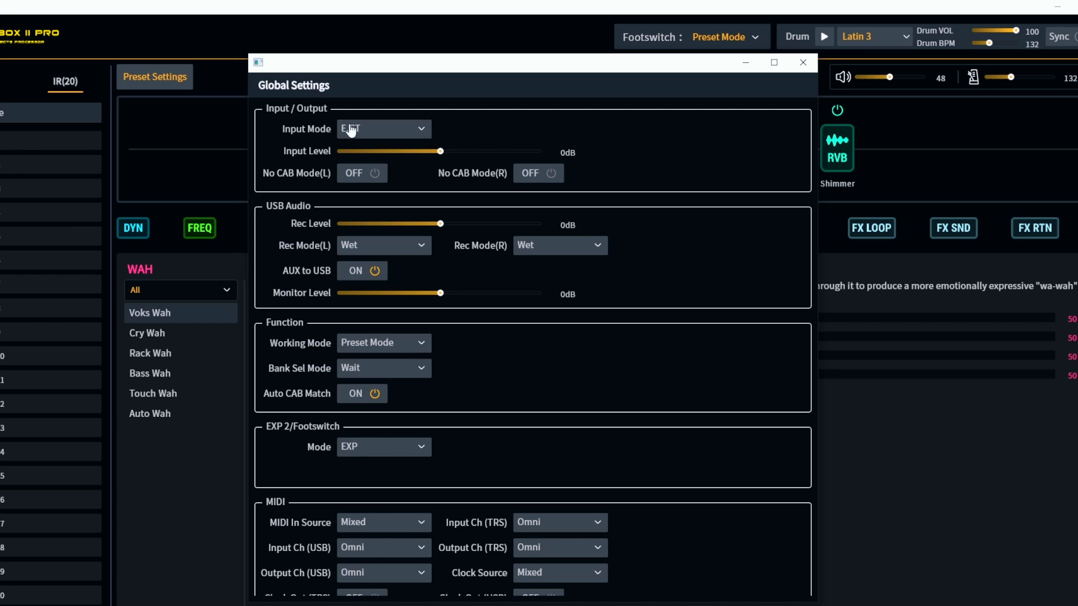
# - View the Input Mode and Rec Mode(L) options in Global Settings
pyautogui.click(422, 129)
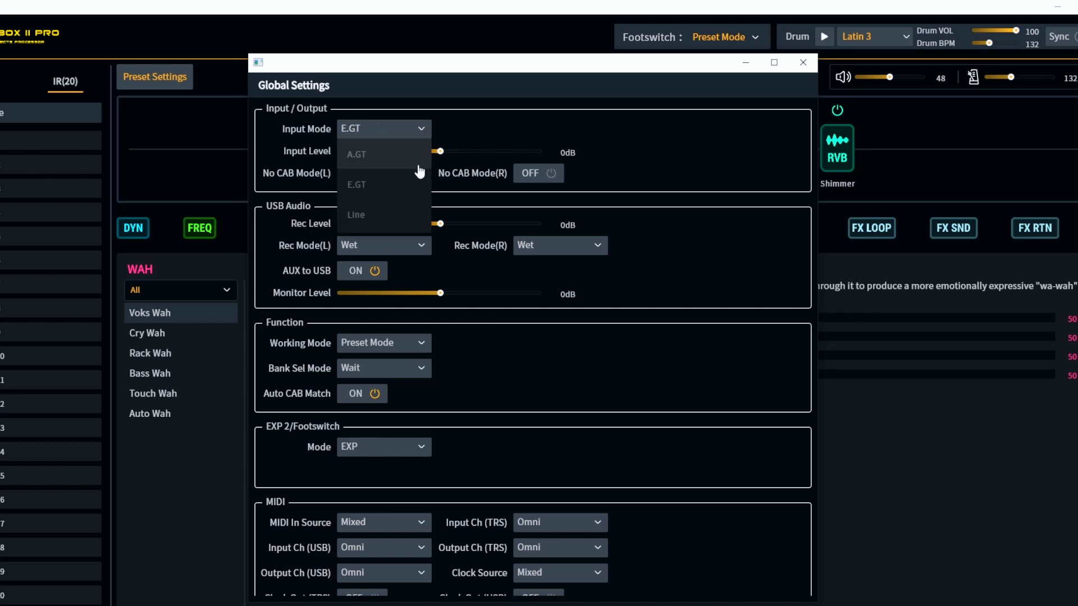
pyautogui.click(480, 124)
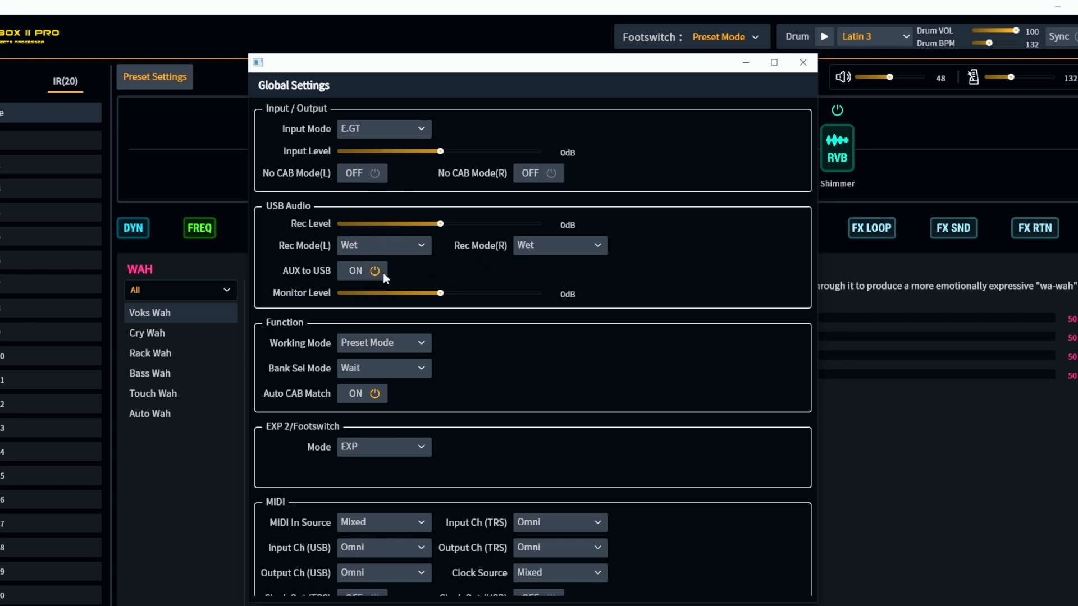
pyautogui.click(372, 246)
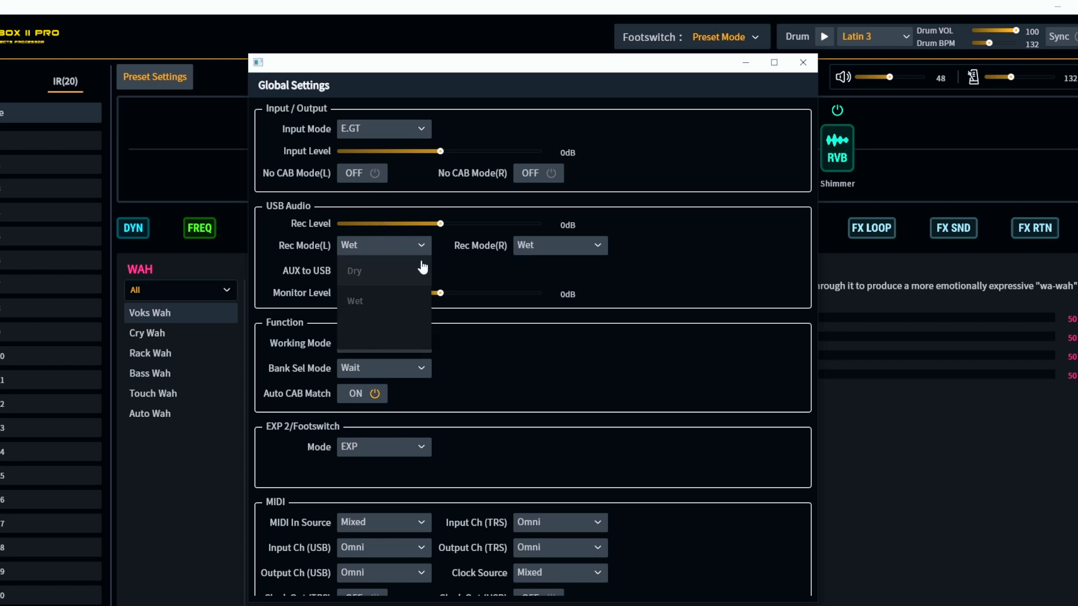
pyautogui.click(484, 270)
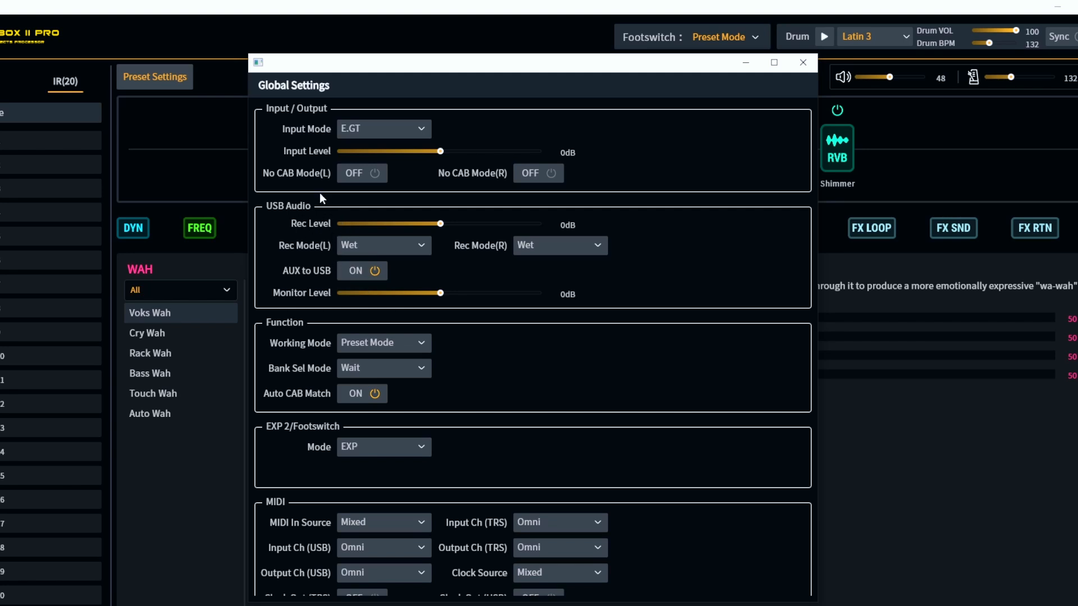
# - View the Working Mode, EXP 2/Footswitch and MIDI settings, and close Global Settings
pyautogui.click(409, 347)
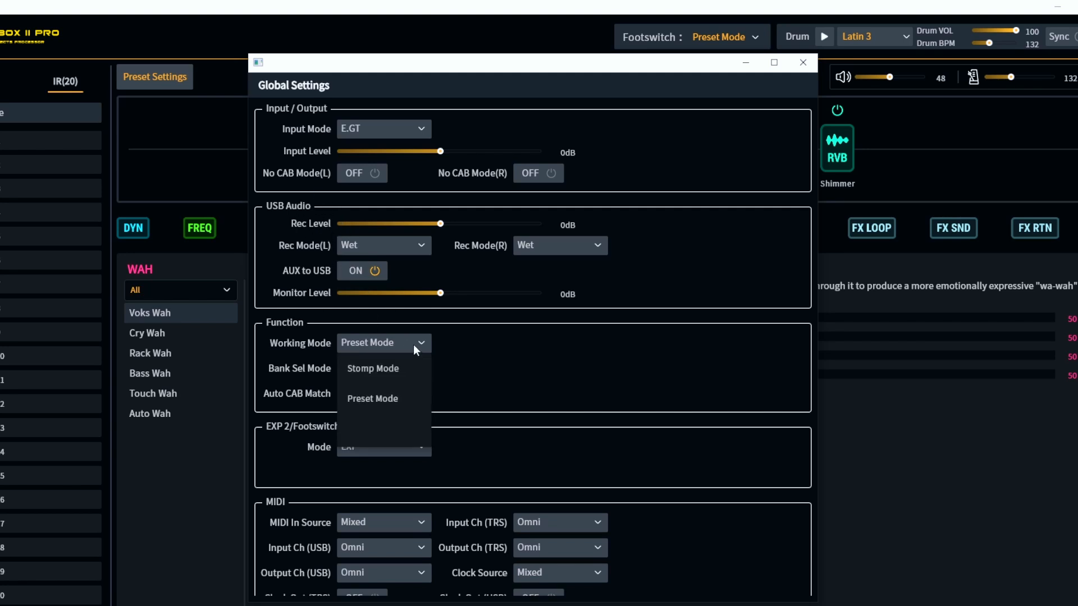
pyautogui.click(413, 345)
pyautogui.click(373, 447)
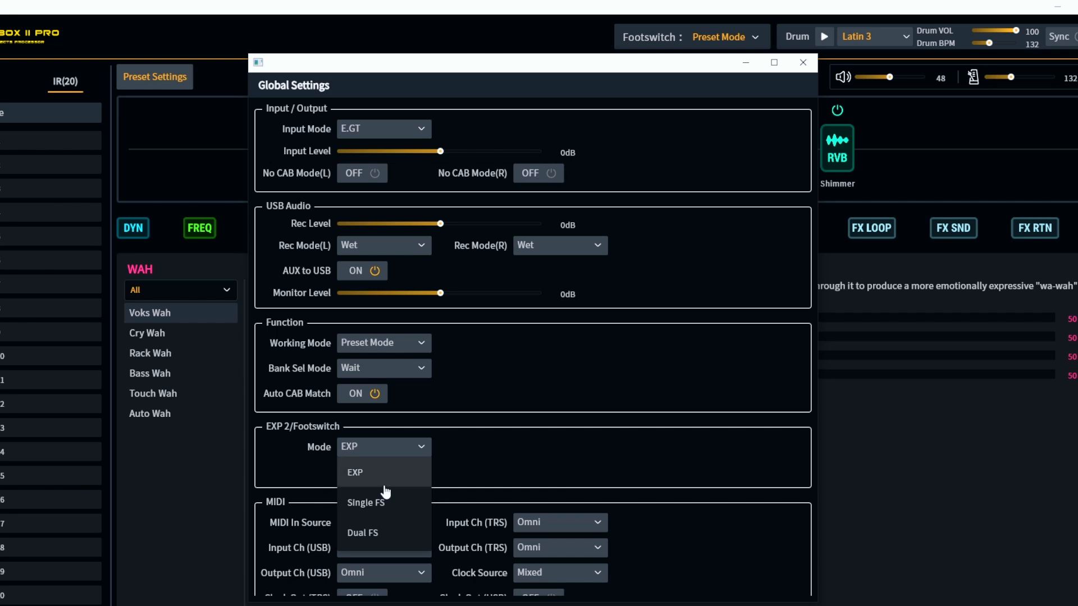
pyautogui.scroll(-1, 434, 450)
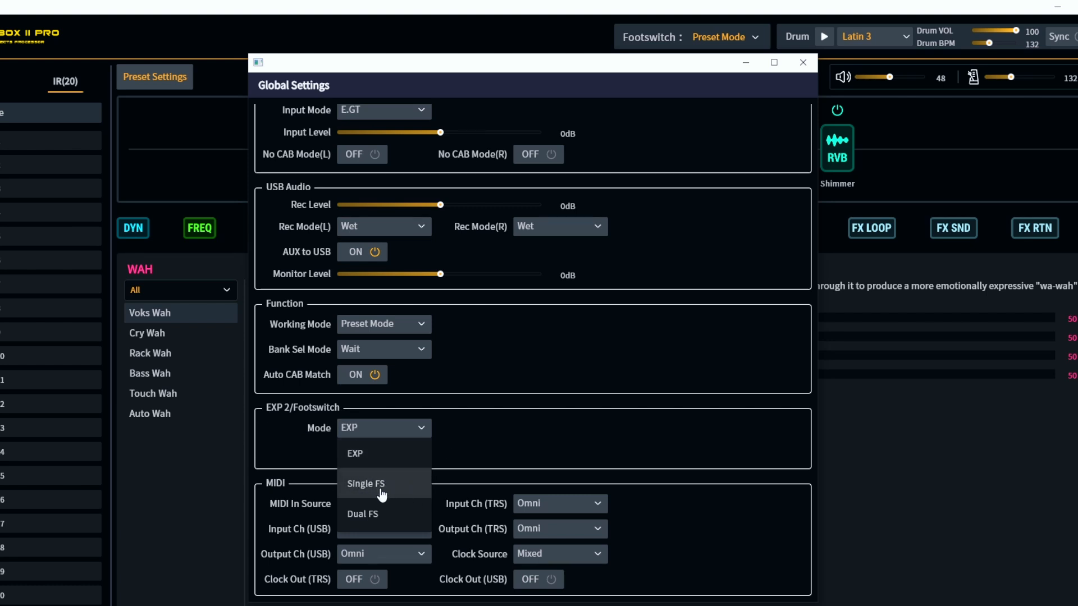
pyautogui.click(437, 453)
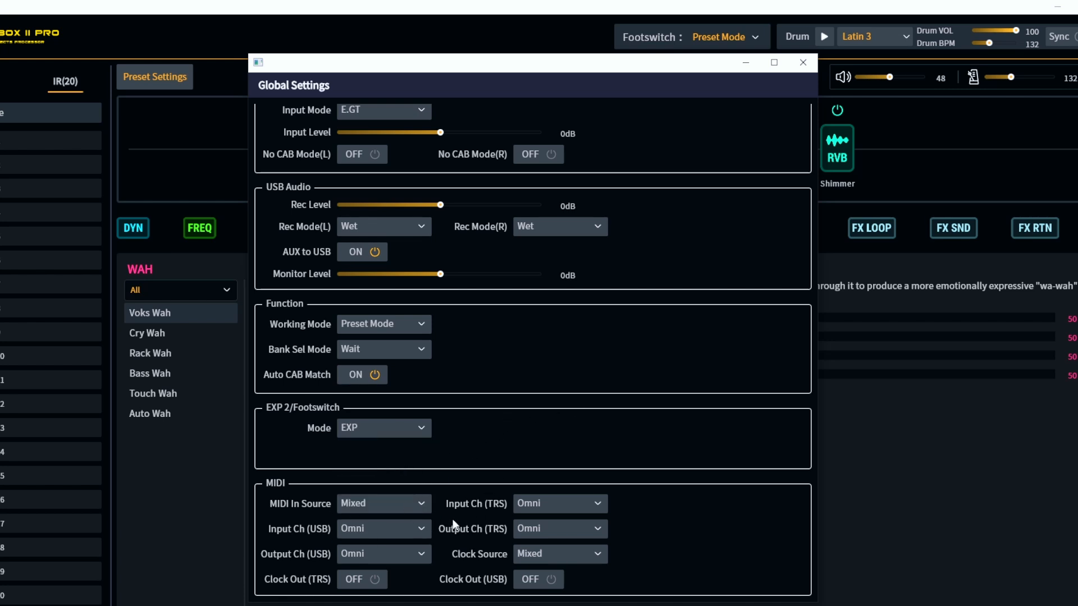
pyautogui.click(800, 64)
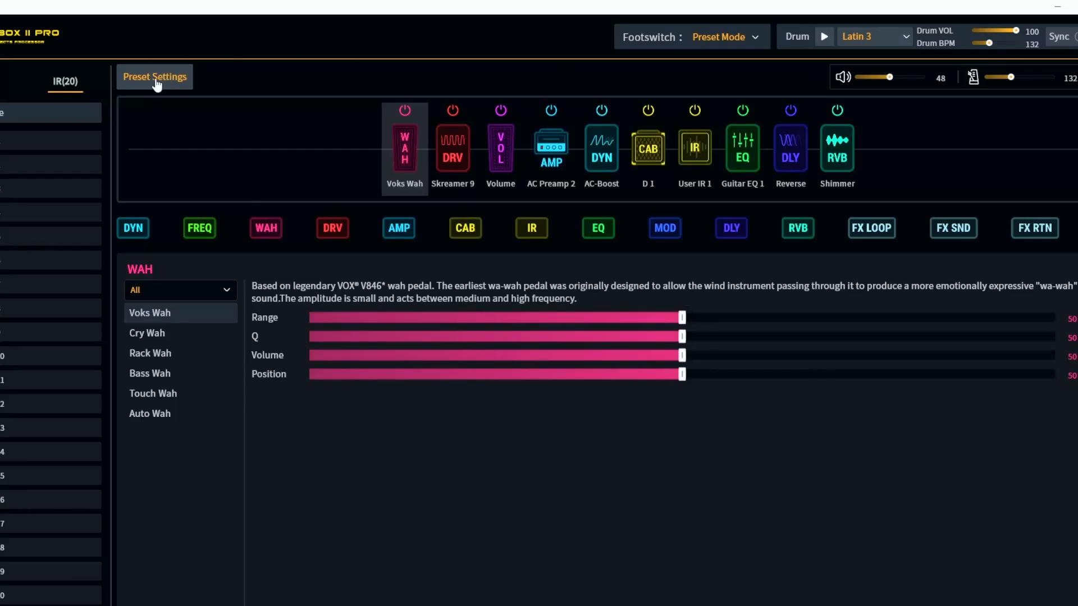
# - Review the modules assigned to CTRL 1 through CTRL 4 in Preset Settings, and toggle WAH for CTRL 1
pyautogui.moveTo(424, 141); pyautogui.dragTo(598, 156)
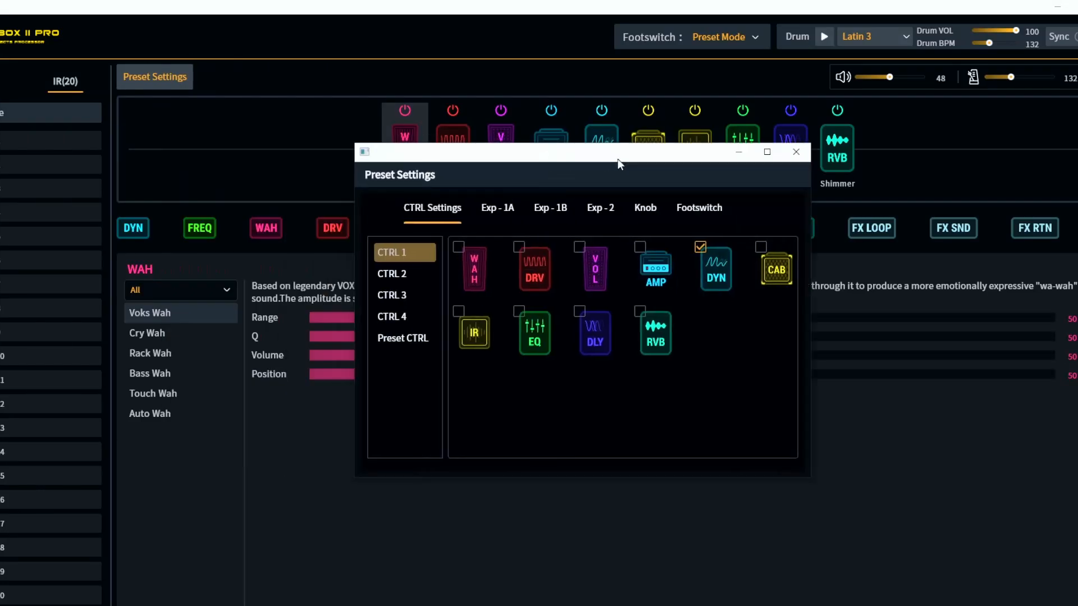
pyautogui.click(377, 273)
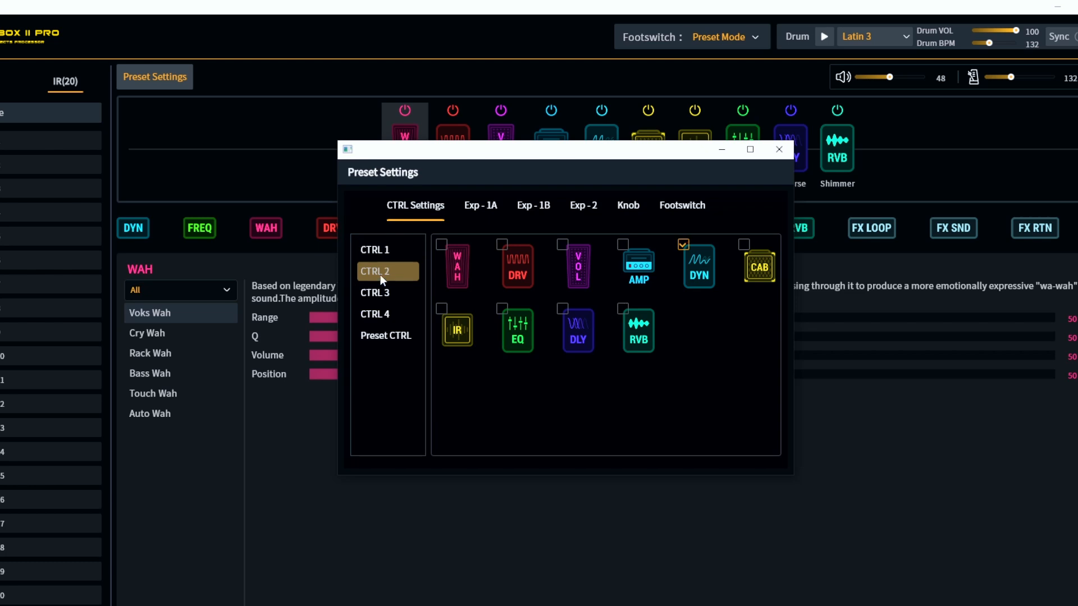
pyautogui.click(385, 297)
pyautogui.click(382, 317)
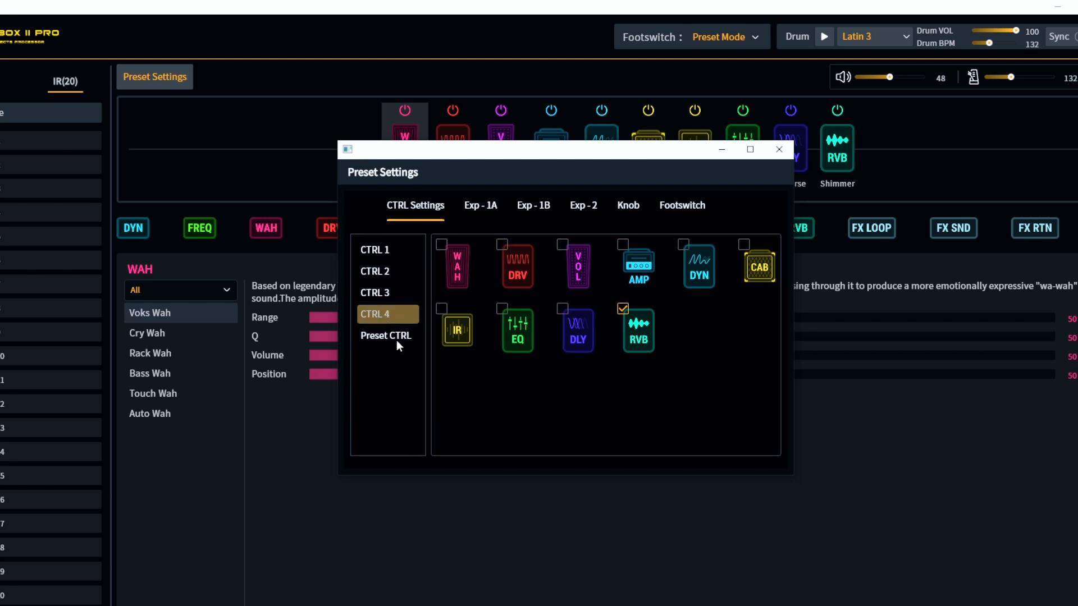
pyautogui.click(382, 251)
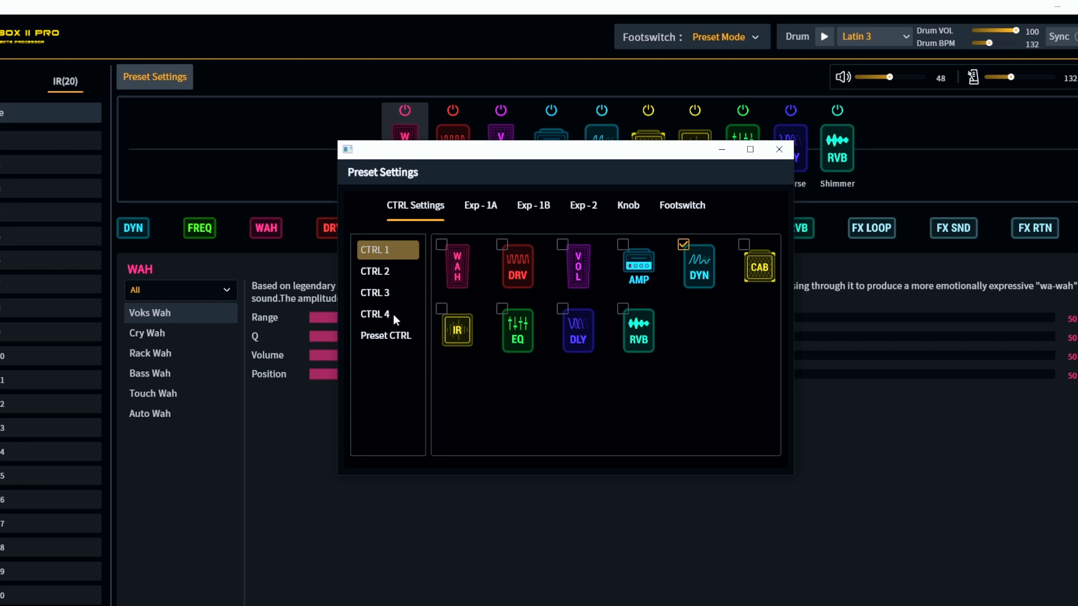
pyautogui.click(441, 245)
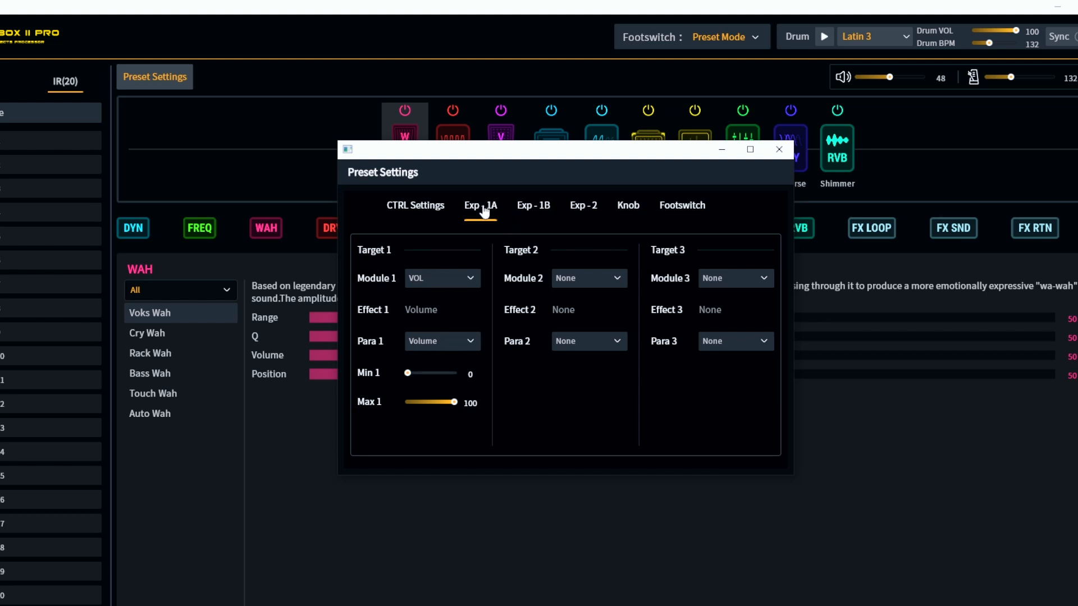
# - Assign Target 1 of the Exp-2 pedal to the WAH module with Range as its parameter
pyautogui.click(540, 208)
pyautogui.click(589, 209)
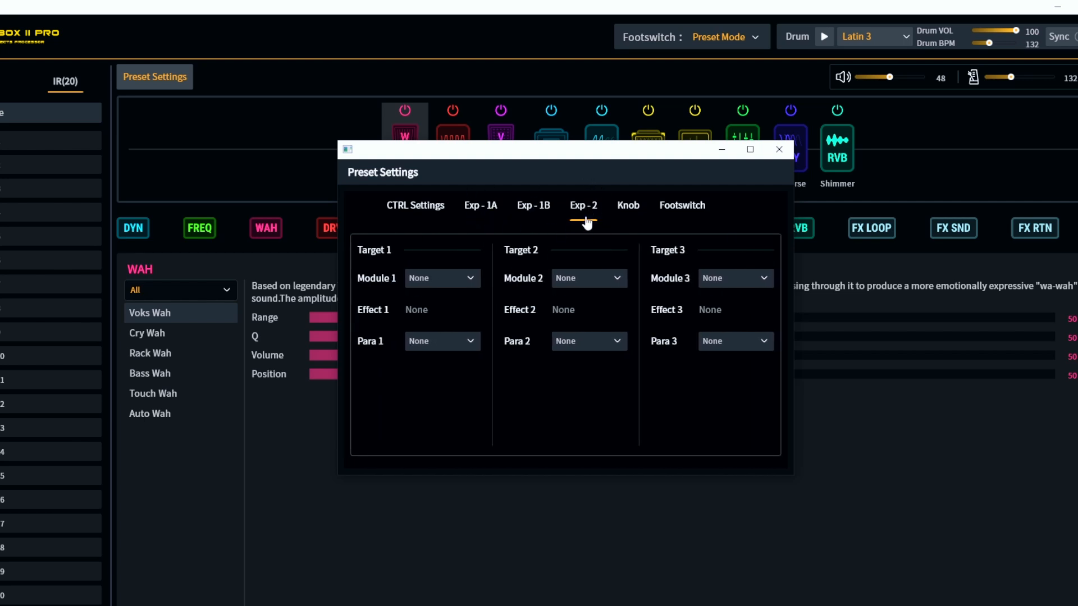
pyautogui.click(480, 279)
pyautogui.click(446, 338)
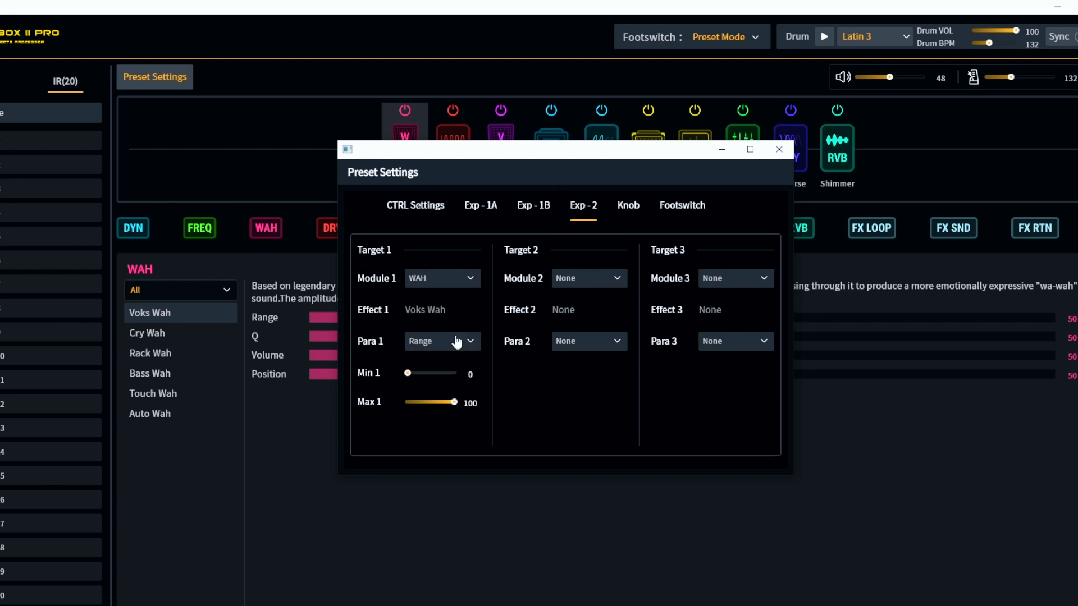
pyautogui.click(456, 342)
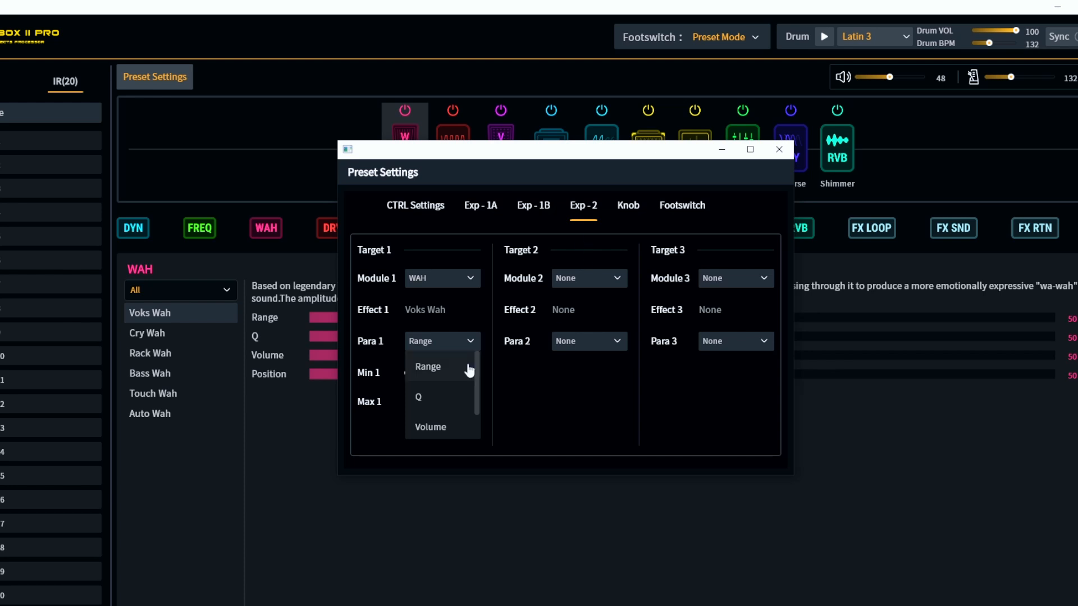
pyautogui.click(426, 366)
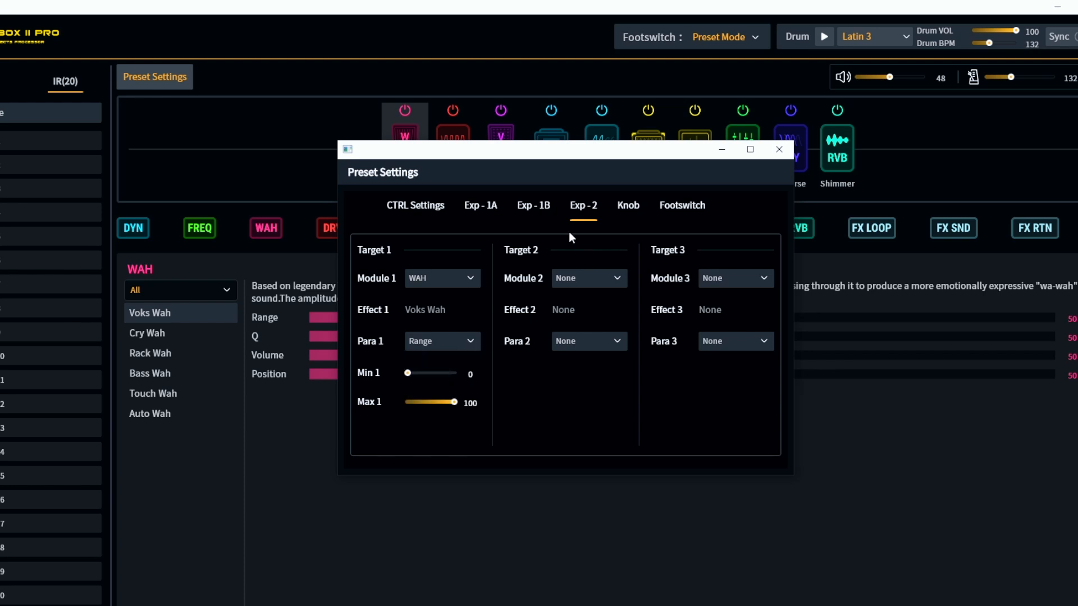
# - View the Knob assignments and the modules available for Knob 1 and Knob 2
pyautogui.click(628, 205)
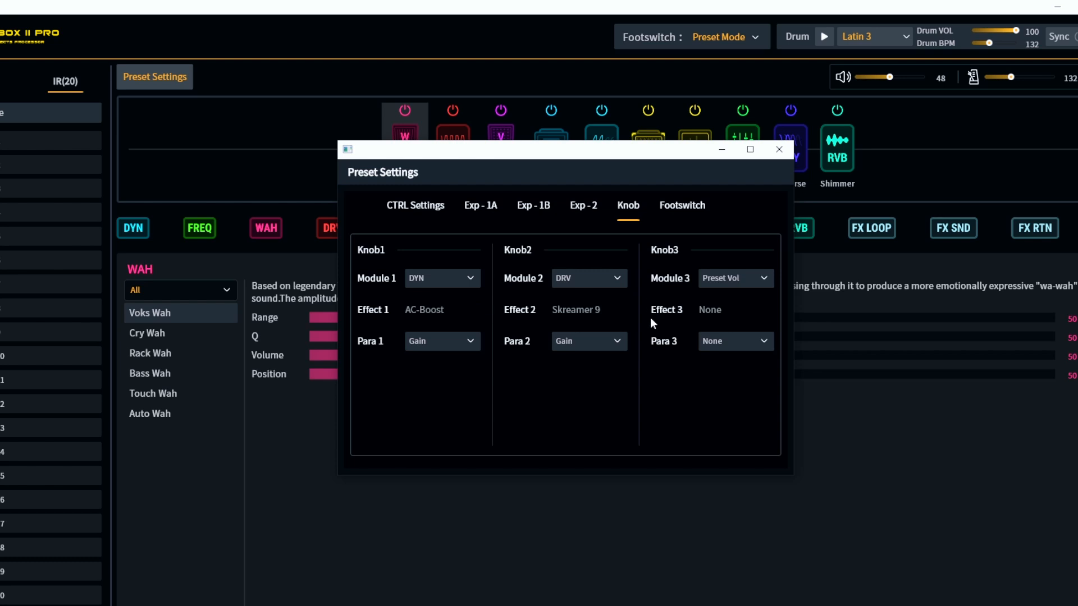
pyautogui.click(469, 279)
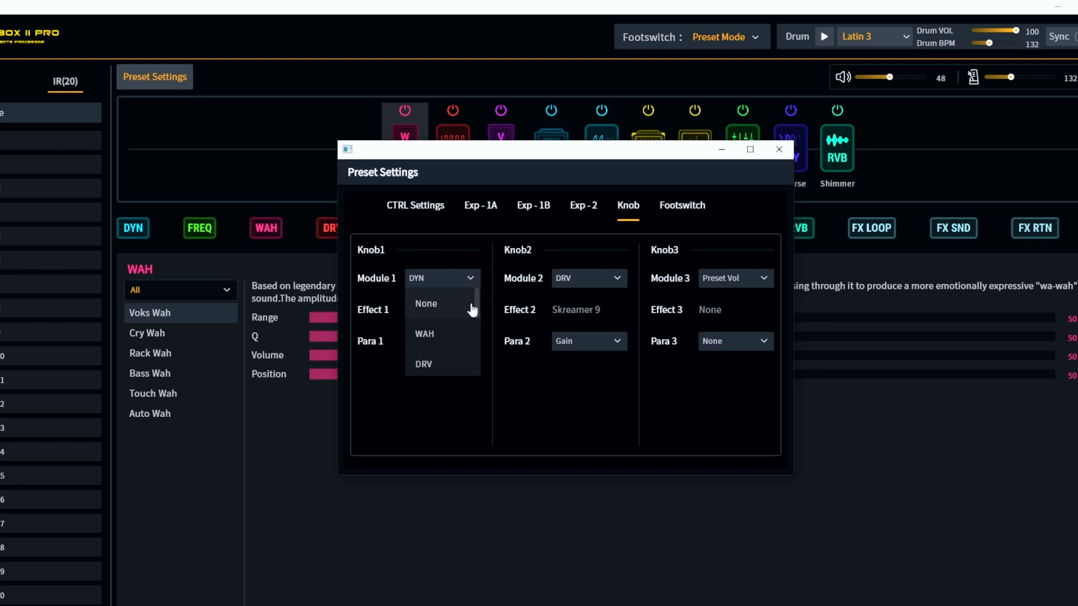
pyautogui.click(469, 279)
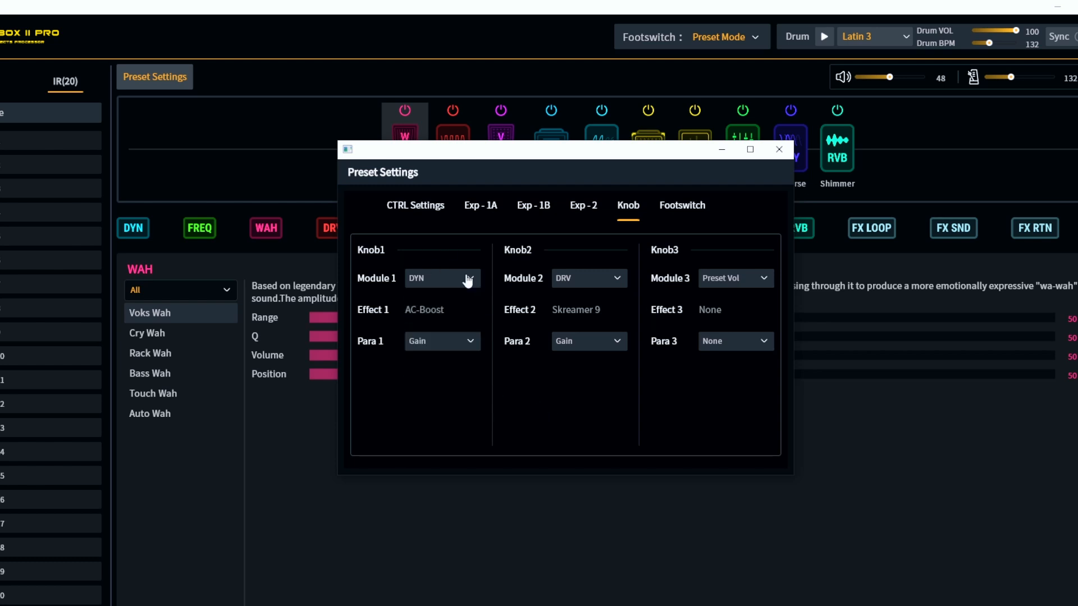
pyautogui.click(621, 277)
pyautogui.moveTo(622, 301); pyautogui.dragTo(630, 261)
pyautogui.click(610, 279)
# - View the Footswitch options for A's hold action and the A+B combo, and close Preset Settings
pyautogui.click(674, 212)
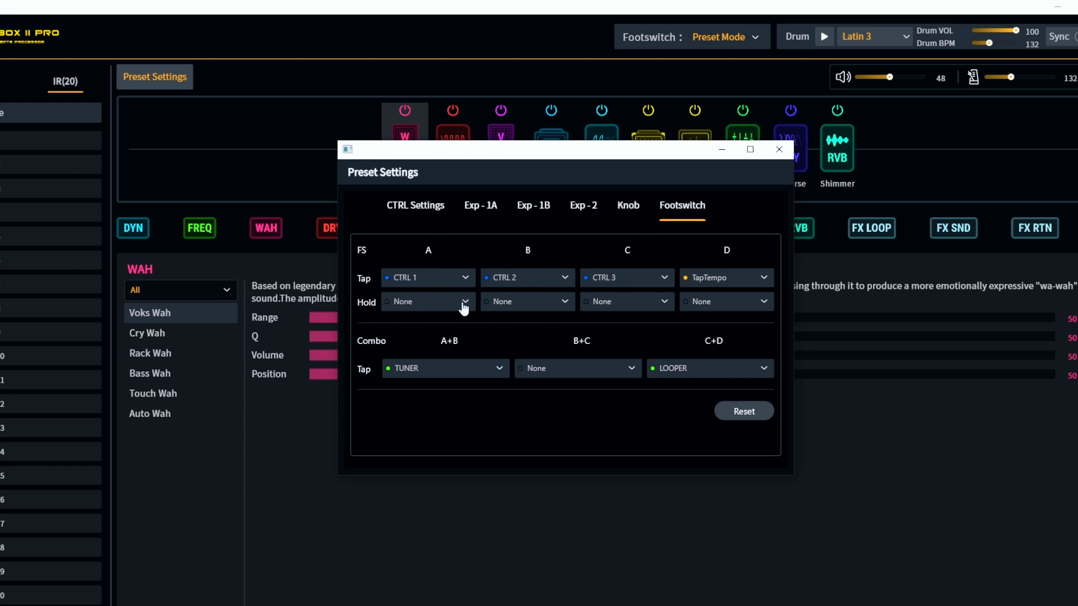
pyautogui.click(465, 304)
pyautogui.click(470, 254)
pyautogui.click(499, 369)
pyautogui.click(544, 408)
pyautogui.click(779, 149)
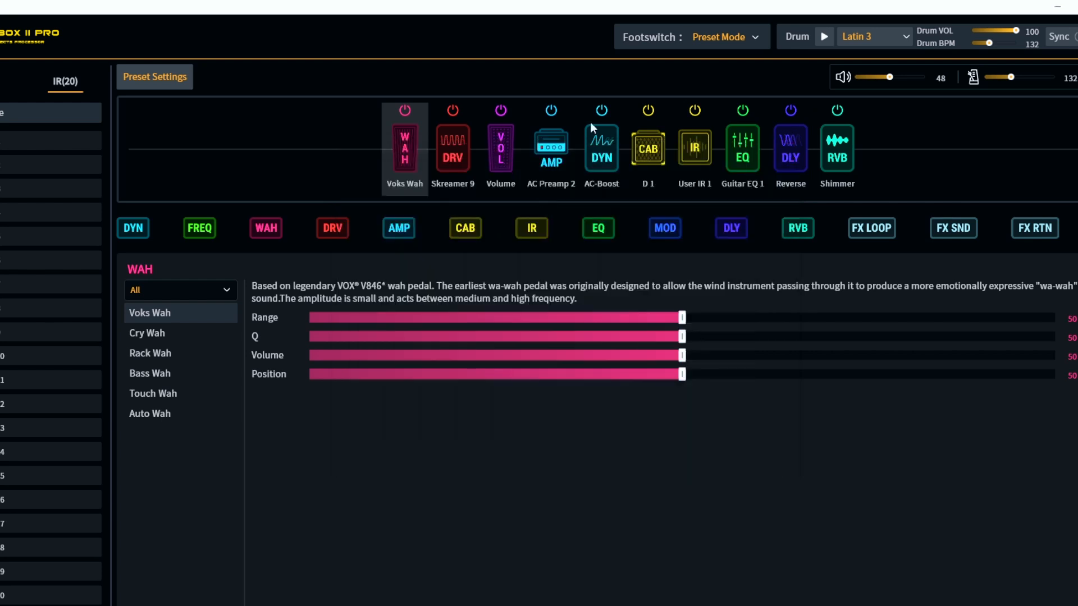